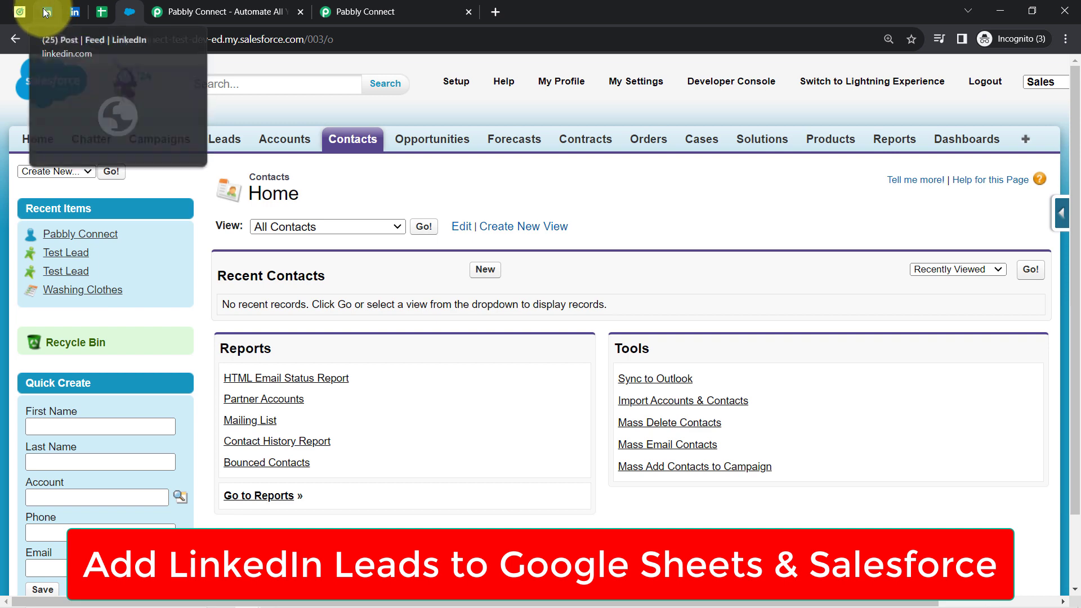
Review the promoted LinkedIn post, its lead form, the empty rows of the Leads spreadsheet and the Salesforce Contacts page
left_click(45, 12)
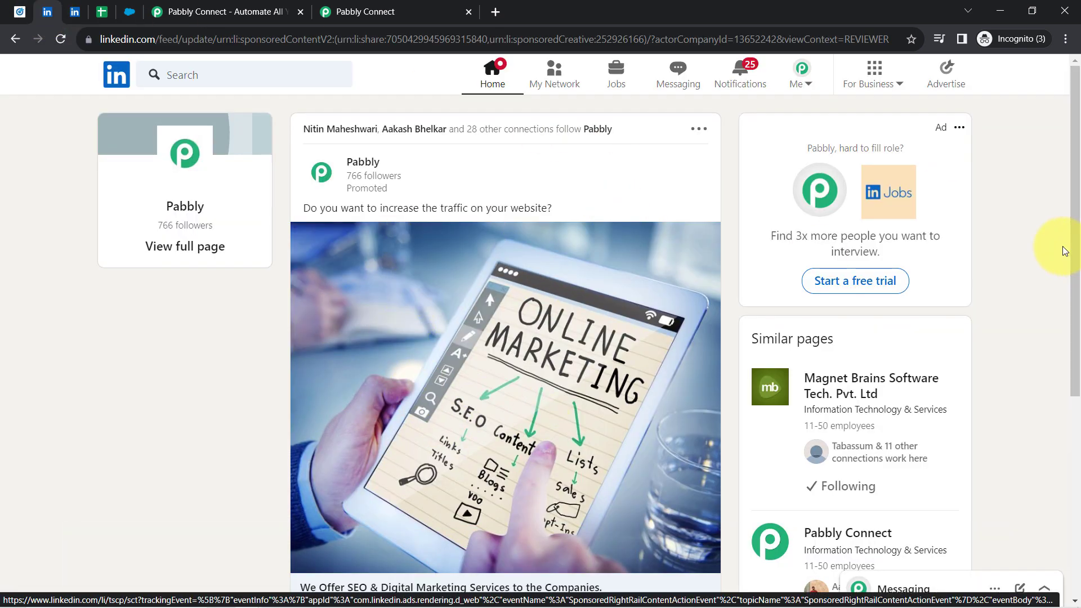
mouse_move(1075, 237)
left_mouse_down()
mouse_move(1074, 295)
mouse_move(1074, 253)
left_mouse_up()
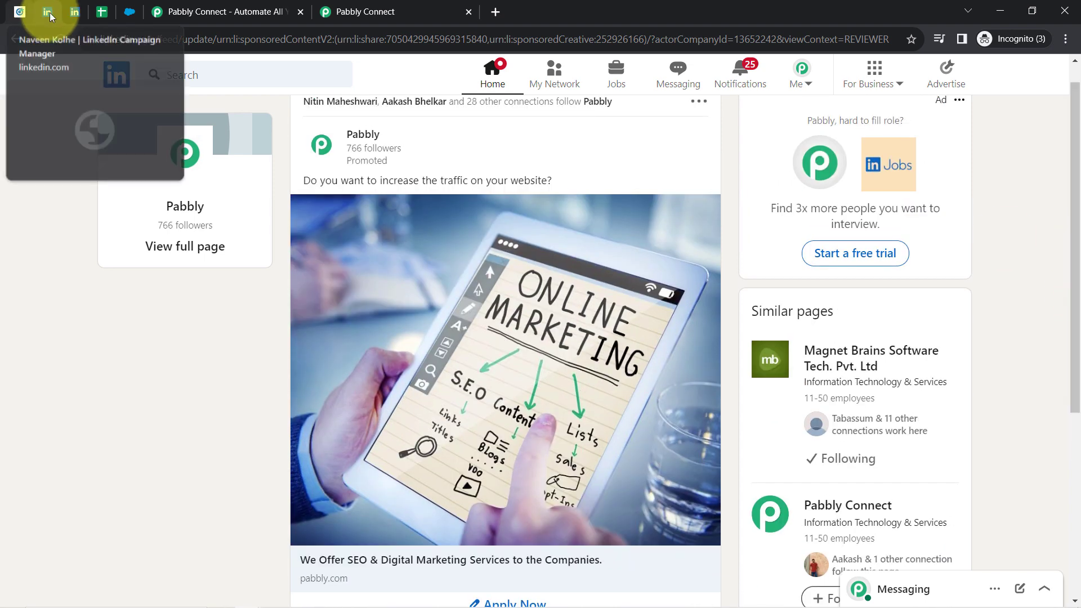
left_click(74, 12)
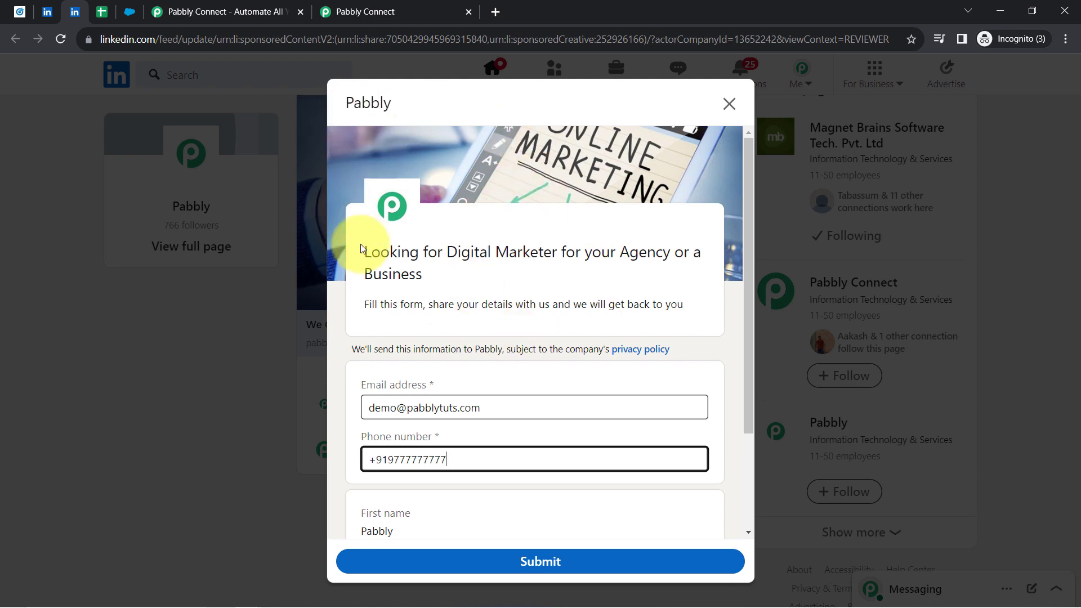
left_click(102, 12)
left_click_drag(140, 249, 676, 365)
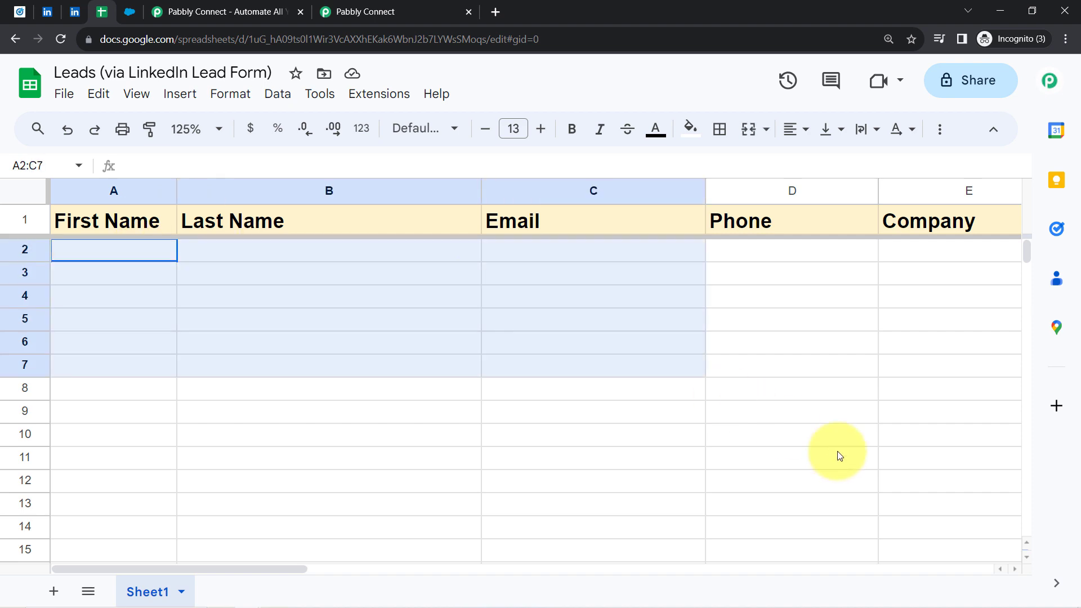
left_click_drag(838, 456, 880, 475)
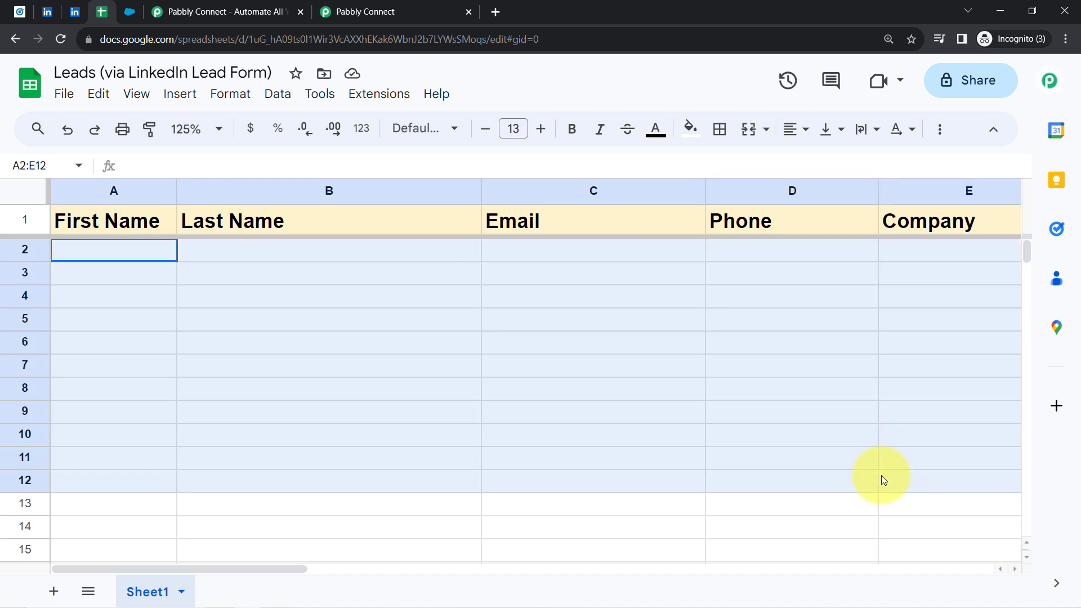
left_click(129, 17)
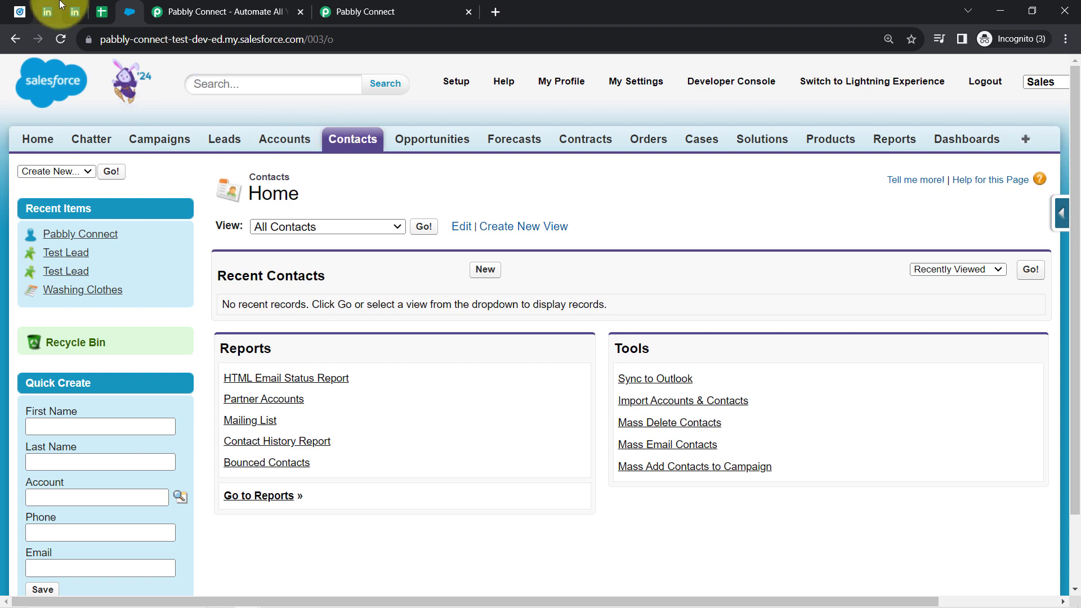
left_click(80, 16)
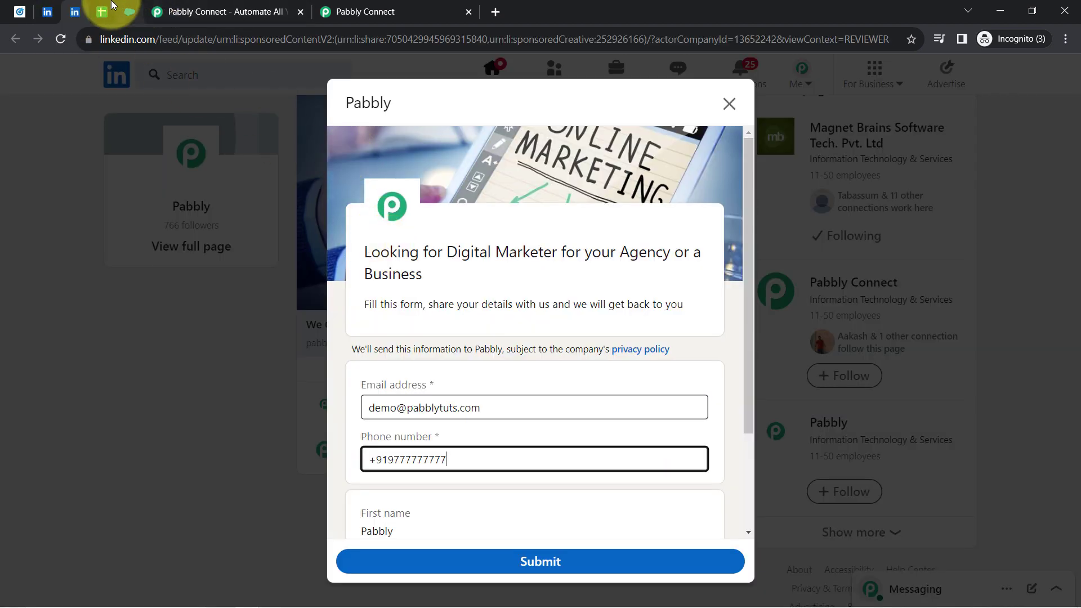
left_click(100, 15)
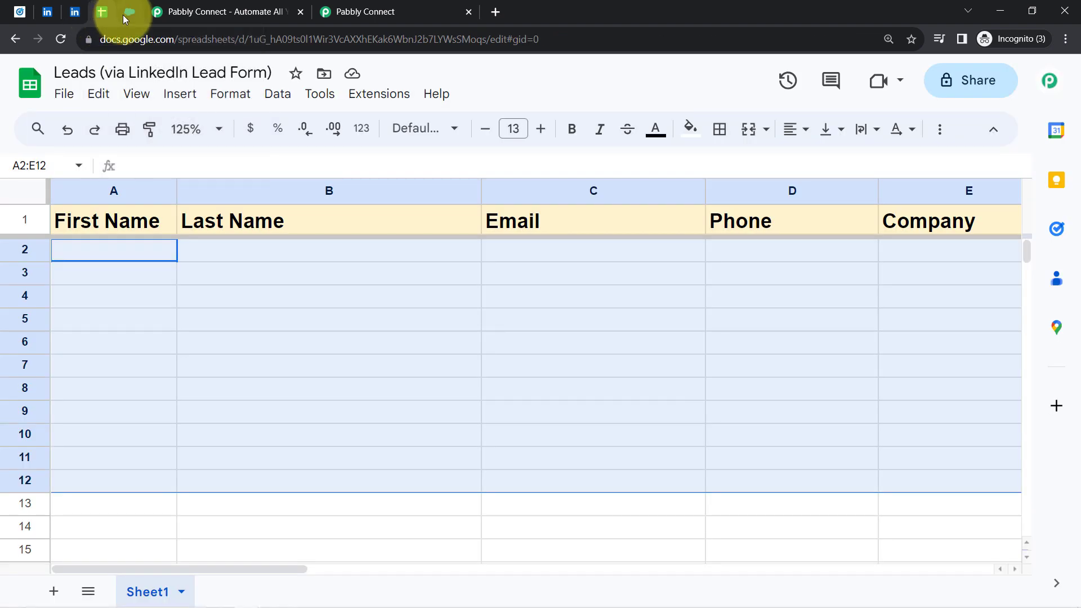
left_click(122, 14)
Switch to the Pabbly Connect website and look over its landing page and the account dashboard
left_click(242, 12)
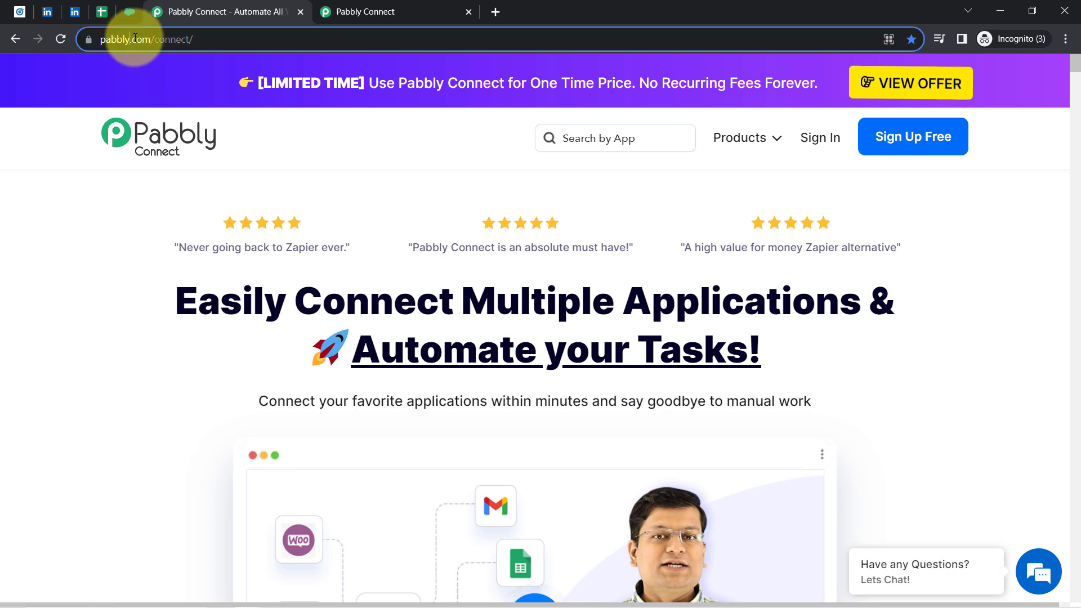
left_click_drag(125, 39, 225, 39)
left_click_drag(199, 301, 867, 367)
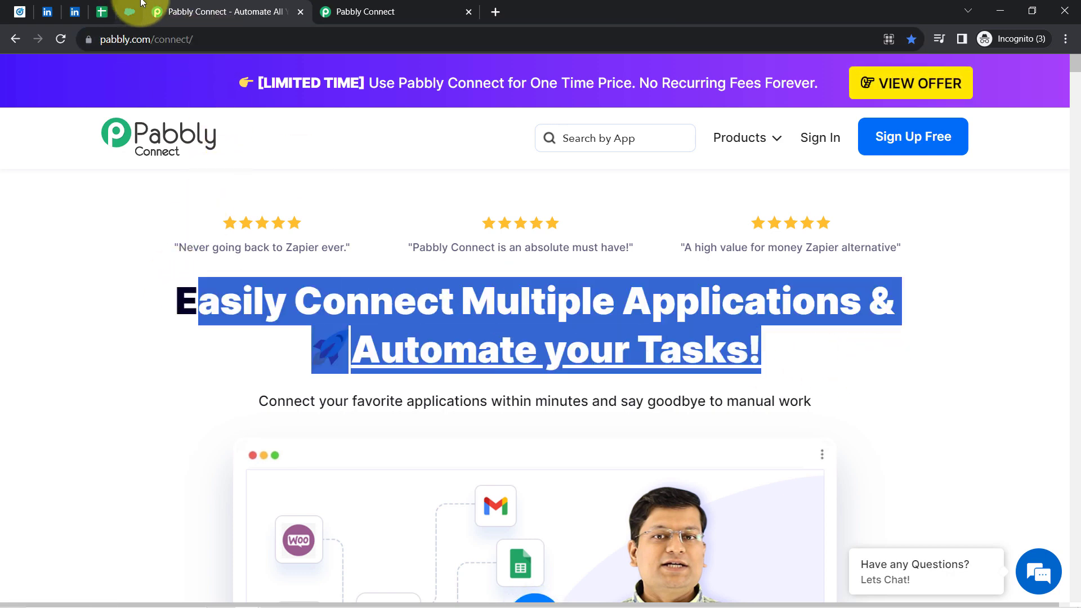
left_click(363, 7)
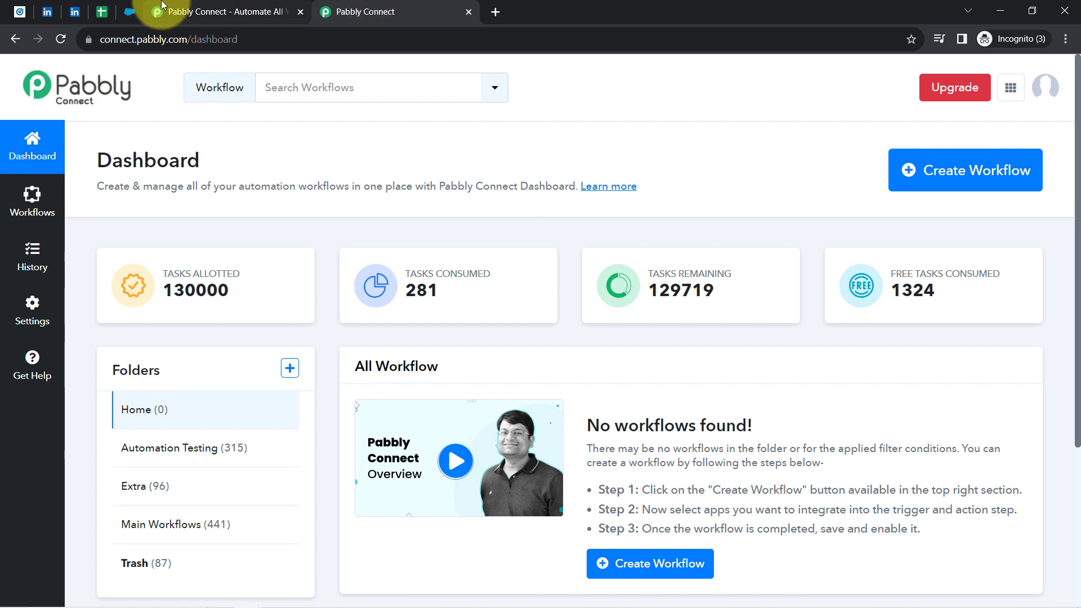
left_click(186, 9)
left_click(209, 300)
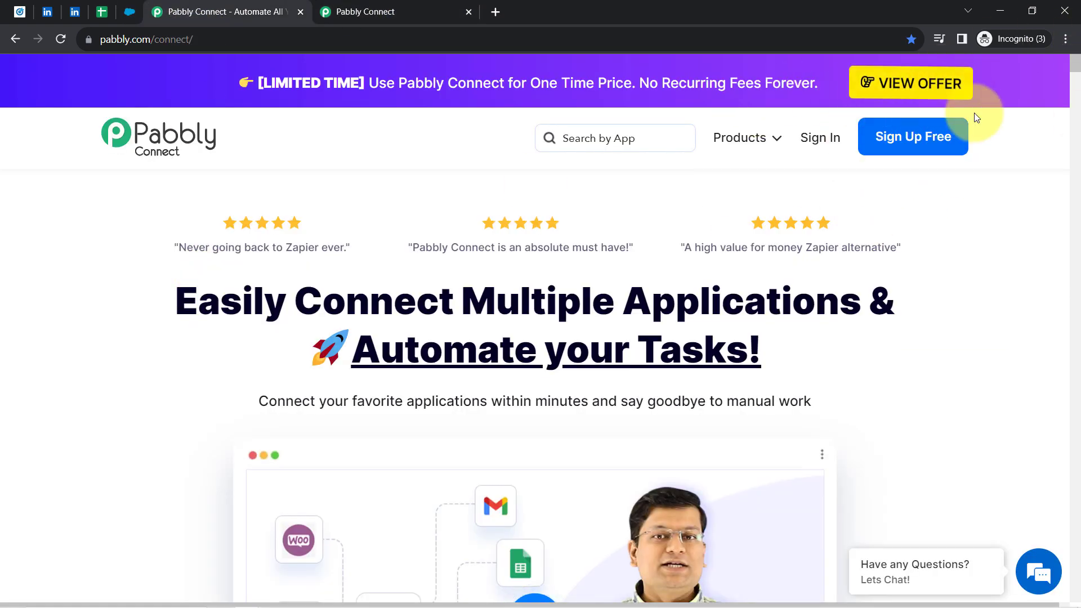
left_click(391, 7)
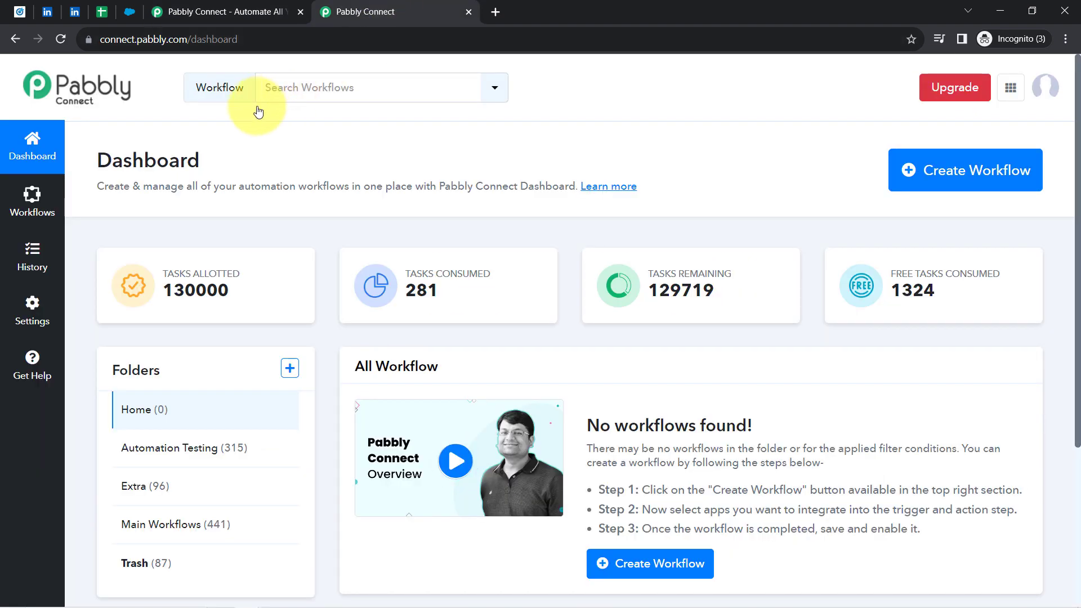
Revisit the LinkedIn, Google Sheets and Salesforce pages and return to the Pabbly Connect dashboard
left_click(48, 11)
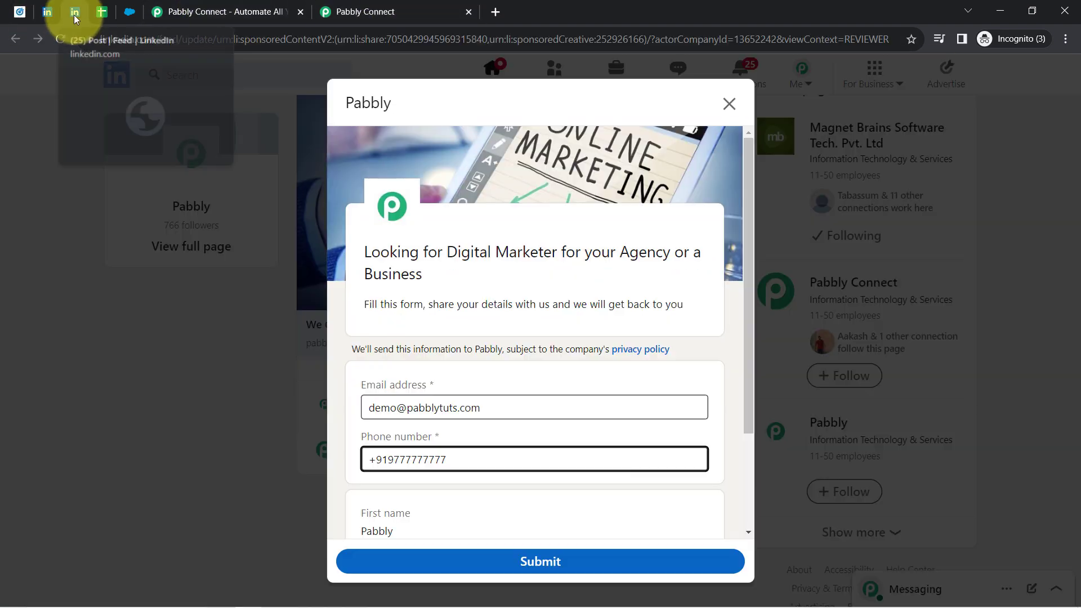
left_click(74, 12)
left_click(102, 11)
left_click(131, 11)
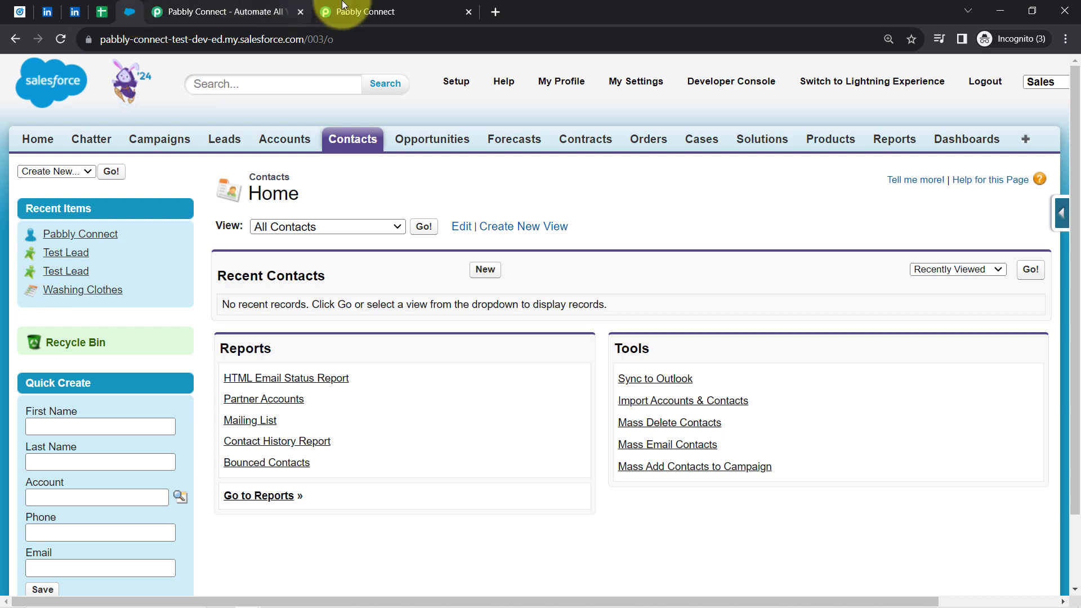
left_click(352, 11)
double_click(136, 163)
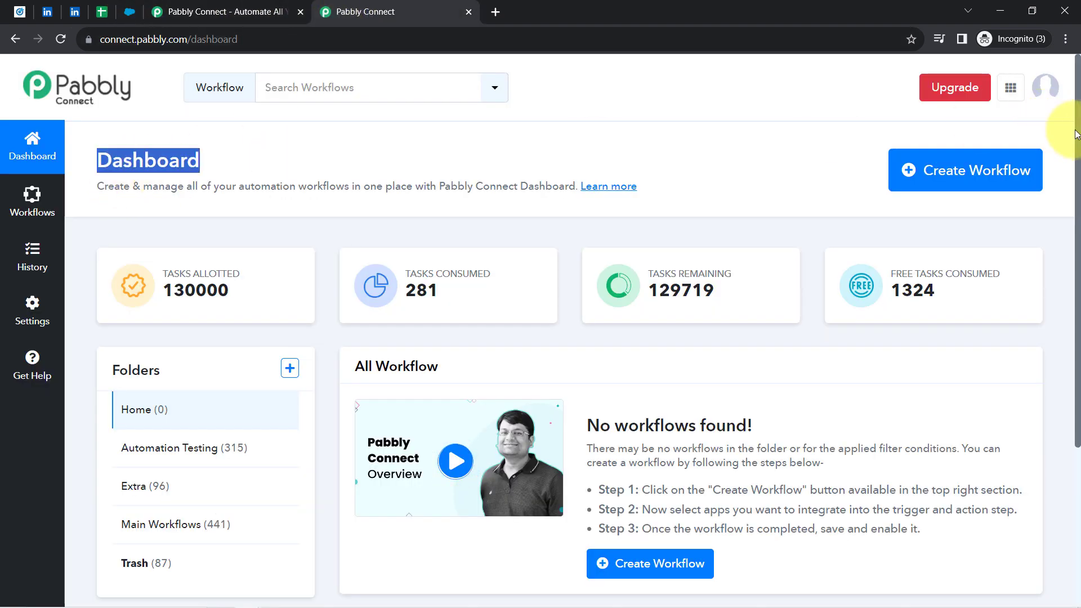
Create a workflow named "Add LinkedIn Leads to Google Sheets & Salesforce Automatically" in the Main Workflows folder
left_click(1000, 166)
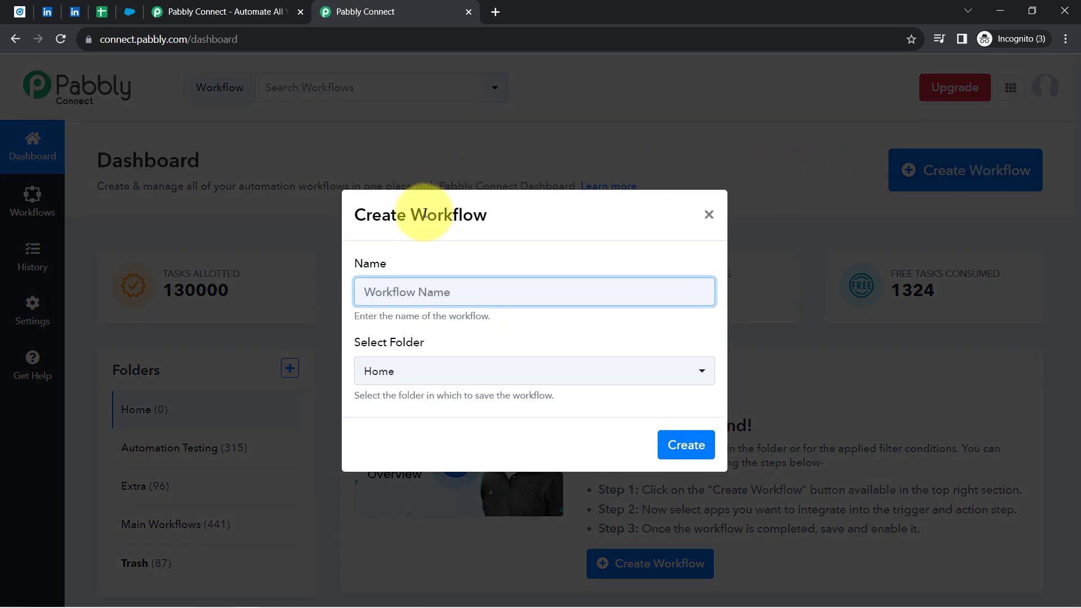
left_click_drag(384, 213, 514, 216)
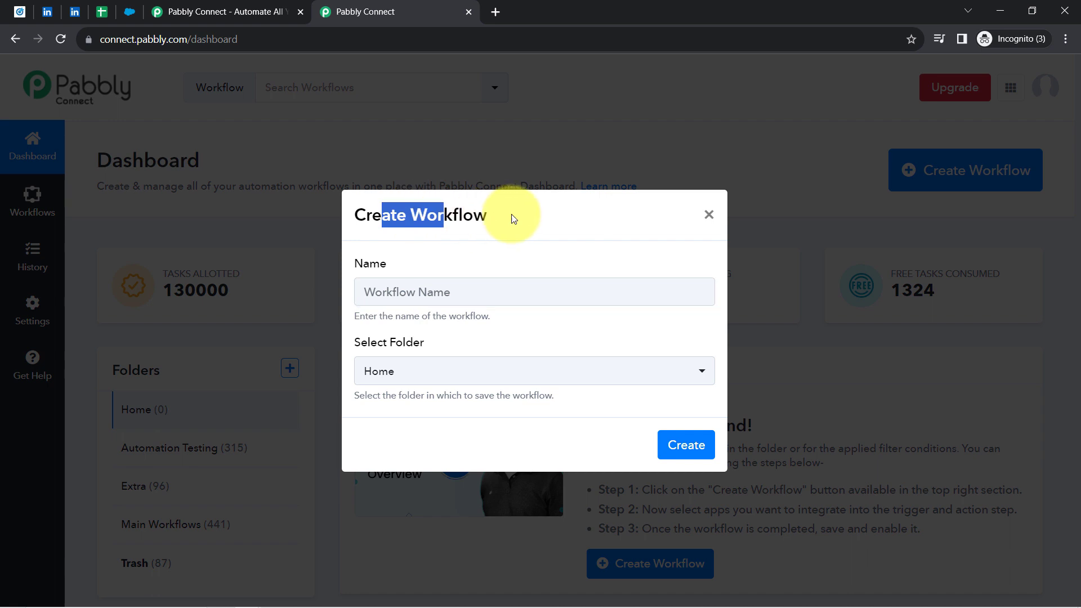
left_click(420, 290)
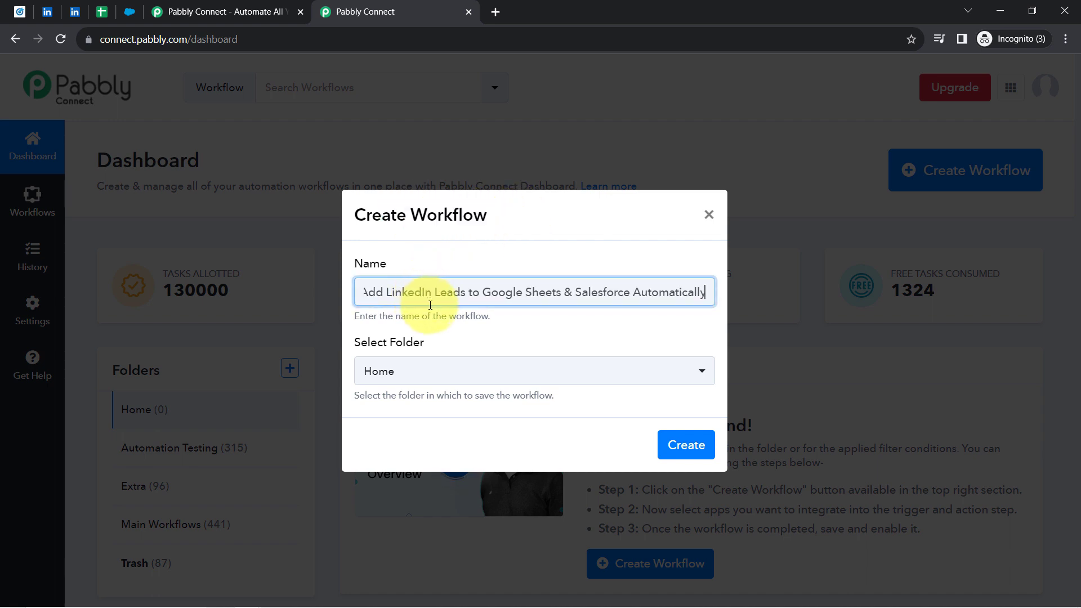
mouse_move(430, 304)
left_mouse_down()
mouse_move(373, 291)
mouse_move(430, 295)
left_mouse_up()
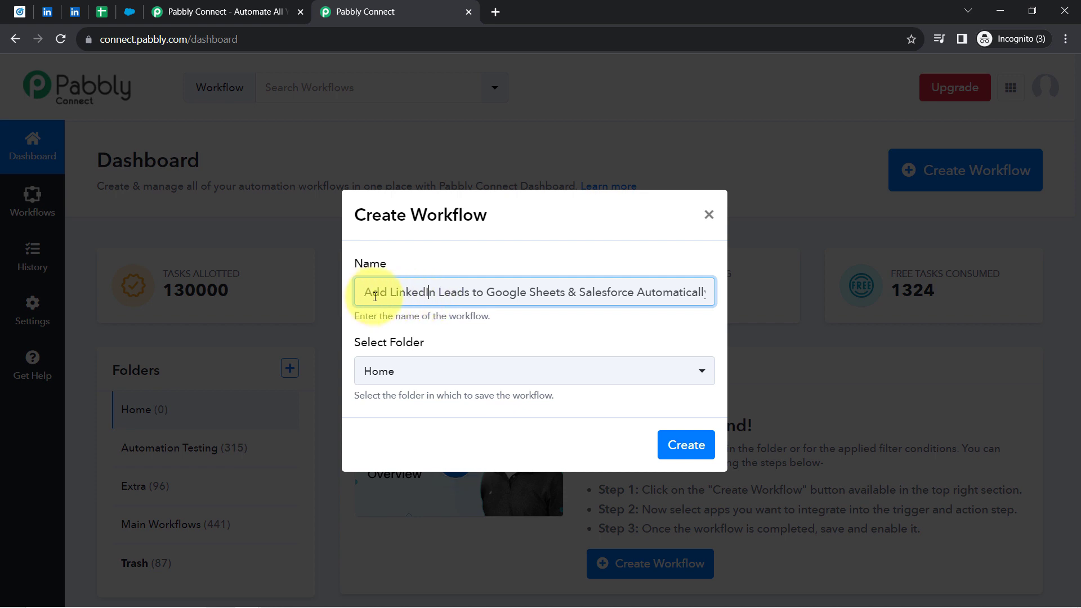
left_click_drag(389, 297, 463, 294)
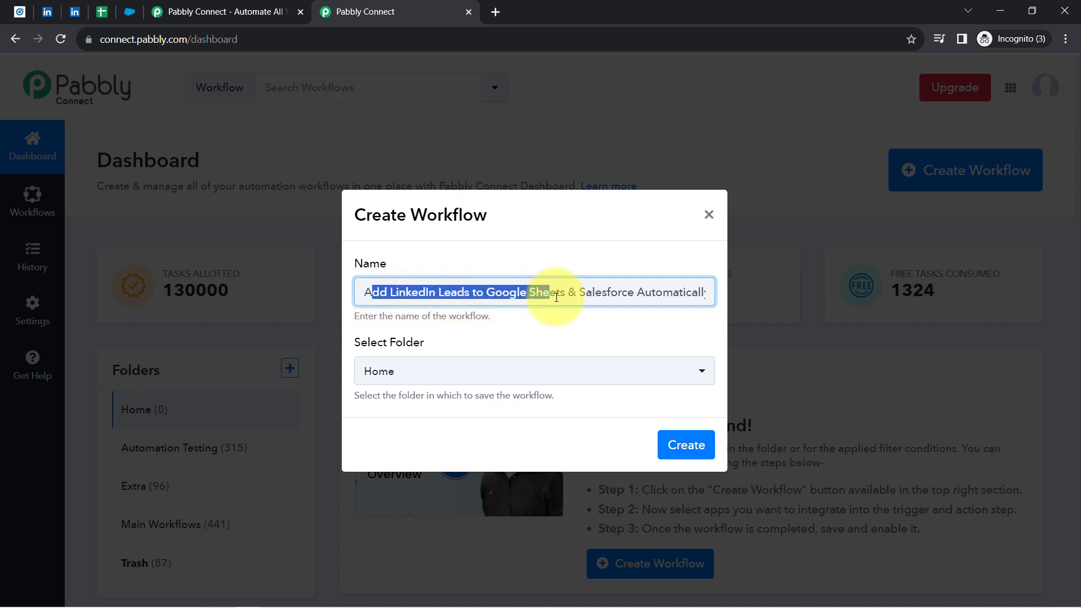
left_click_drag(613, 298, 647, 285)
left_click(632, 285)
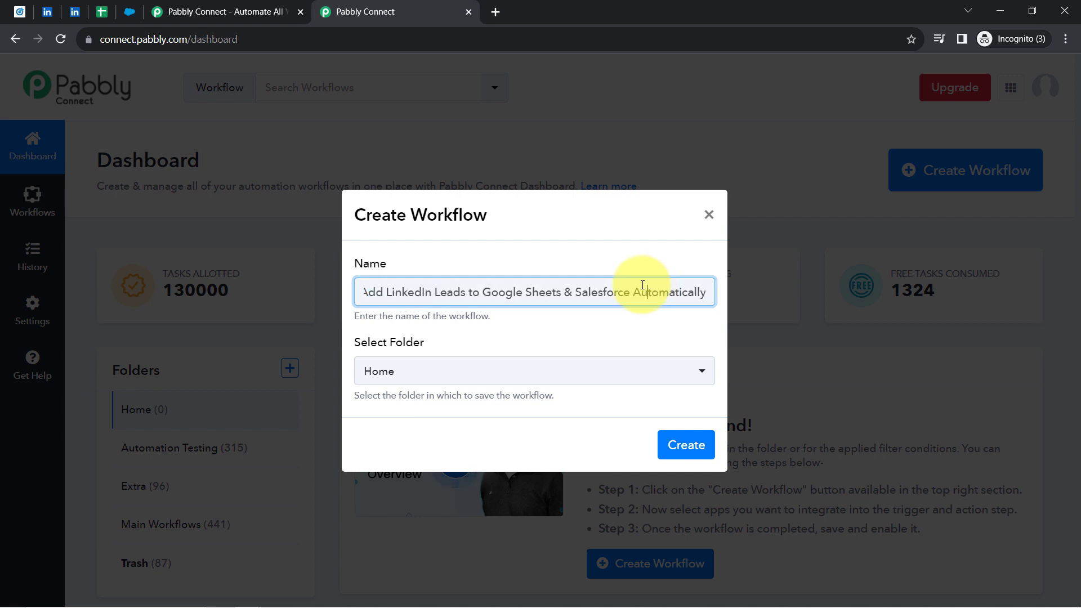
left_click(409, 367)
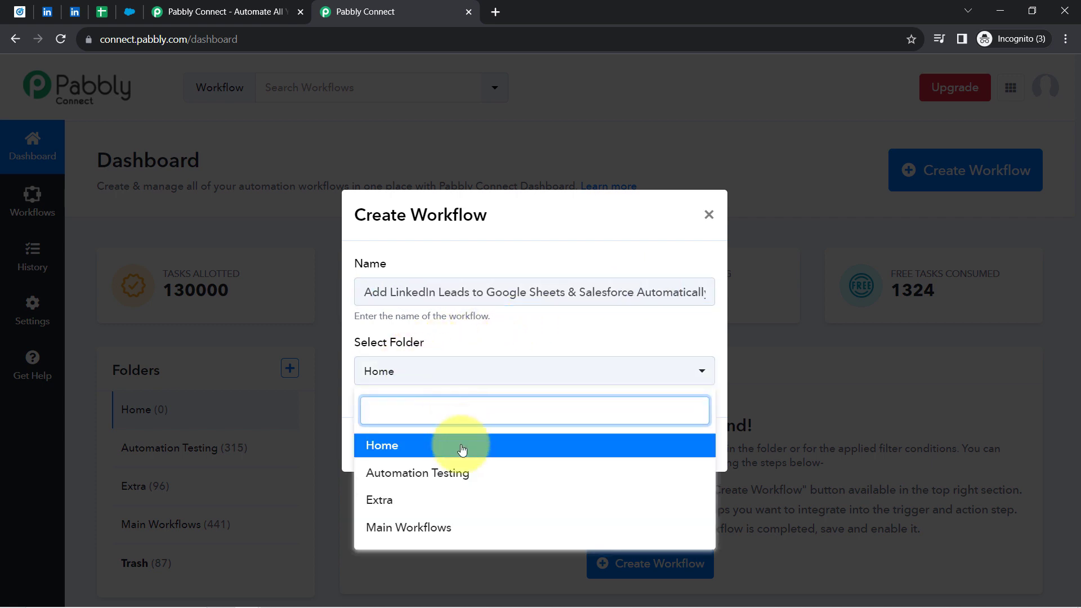
left_click(438, 526)
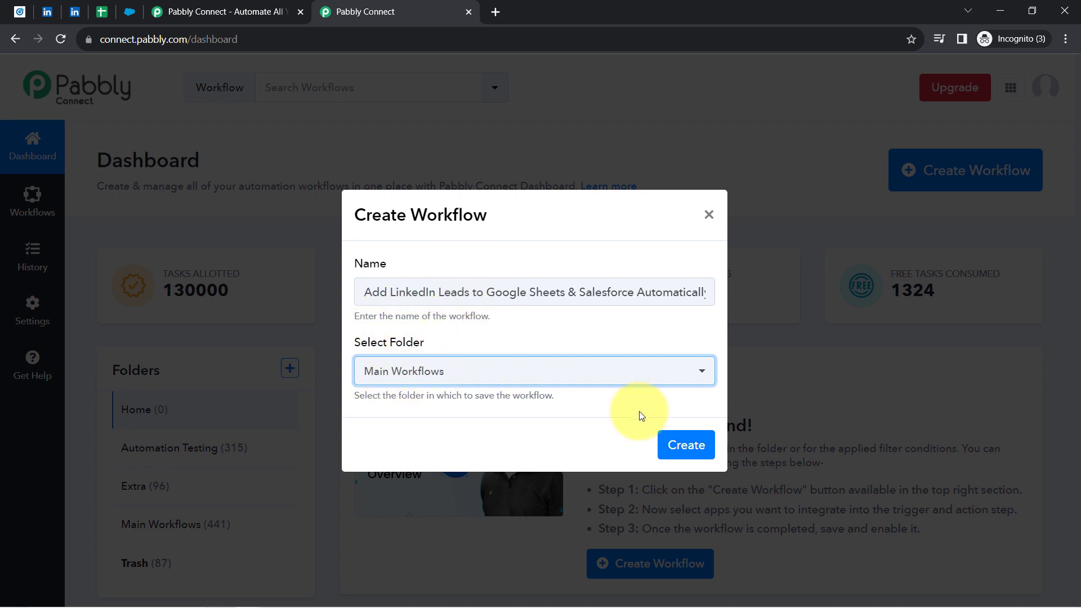
left_click(687, 445)
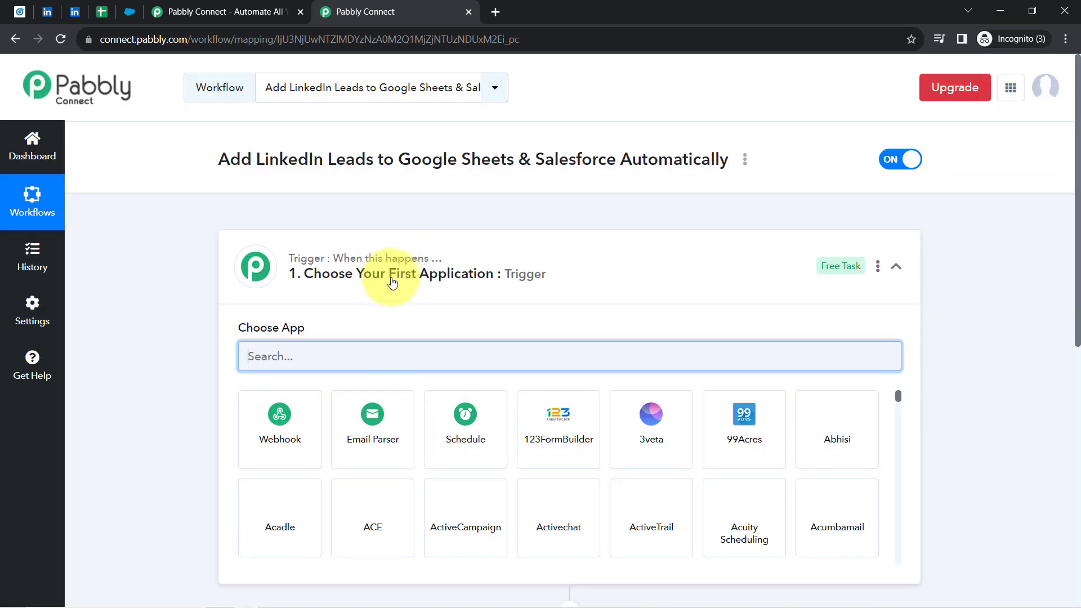
Search the trigger apps for "LinkedIn Lead" and choose LinkedIn Lead Gen Forms as the workflow's trigger application
left_click(392, 283)
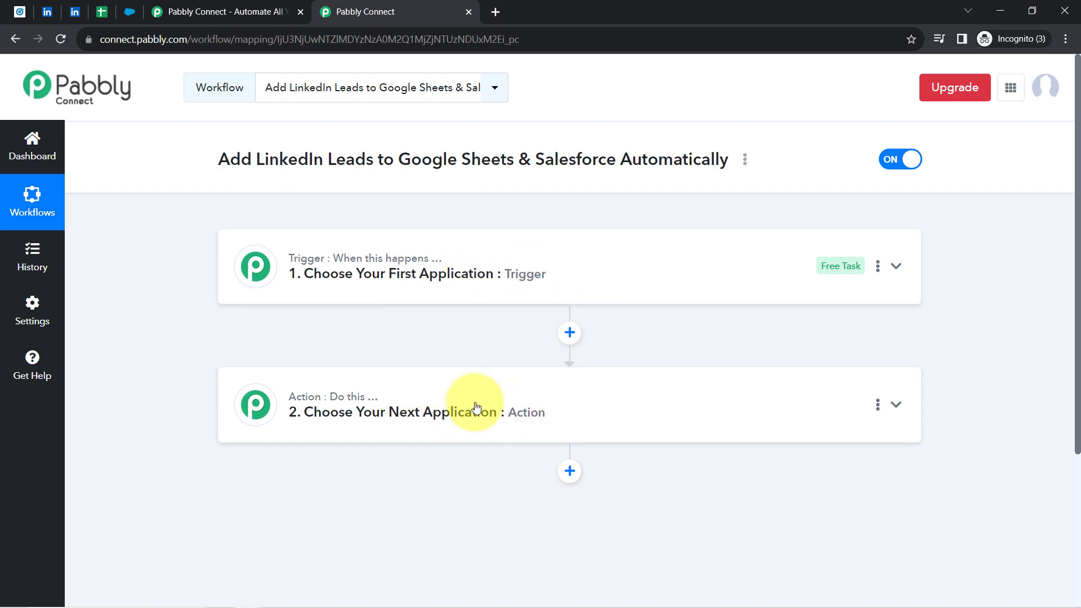
left_click(429, 271)
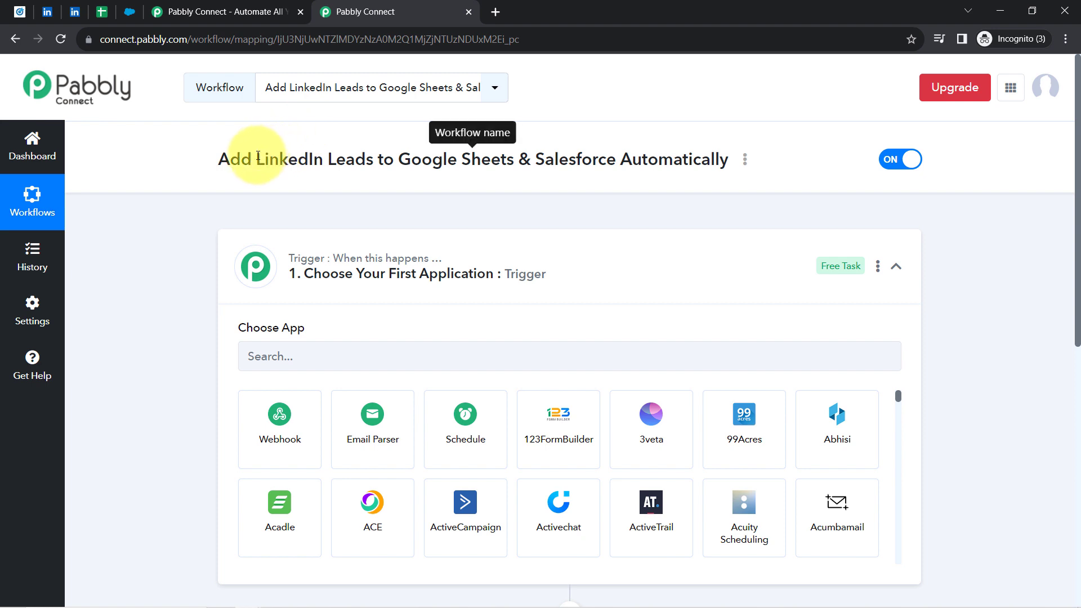
left_click_drag(256, 160, 367, 160)
key("ctrl+c")
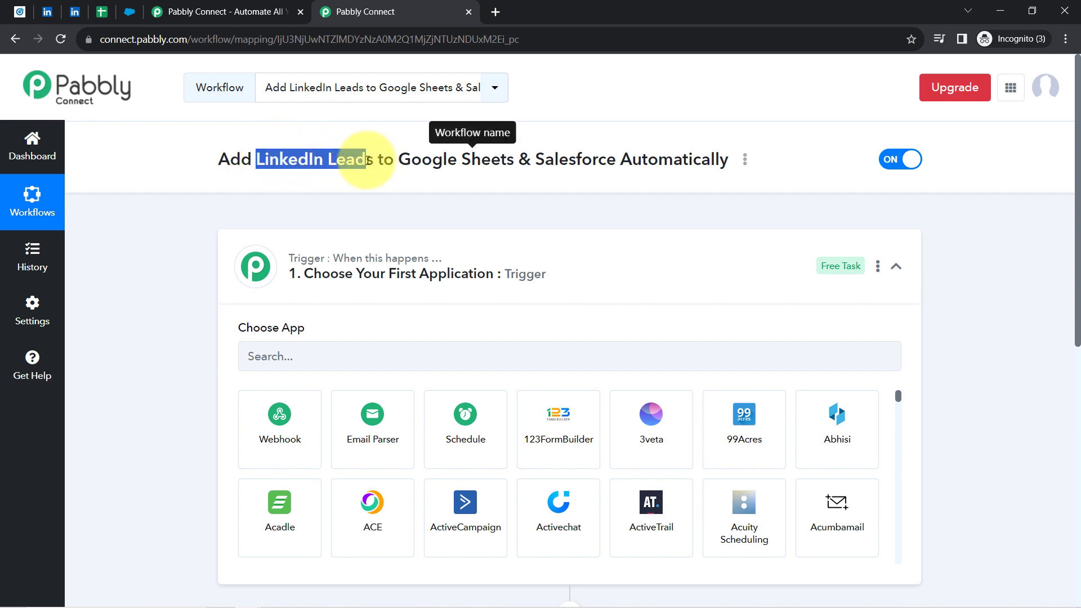
left_click(316, 357)
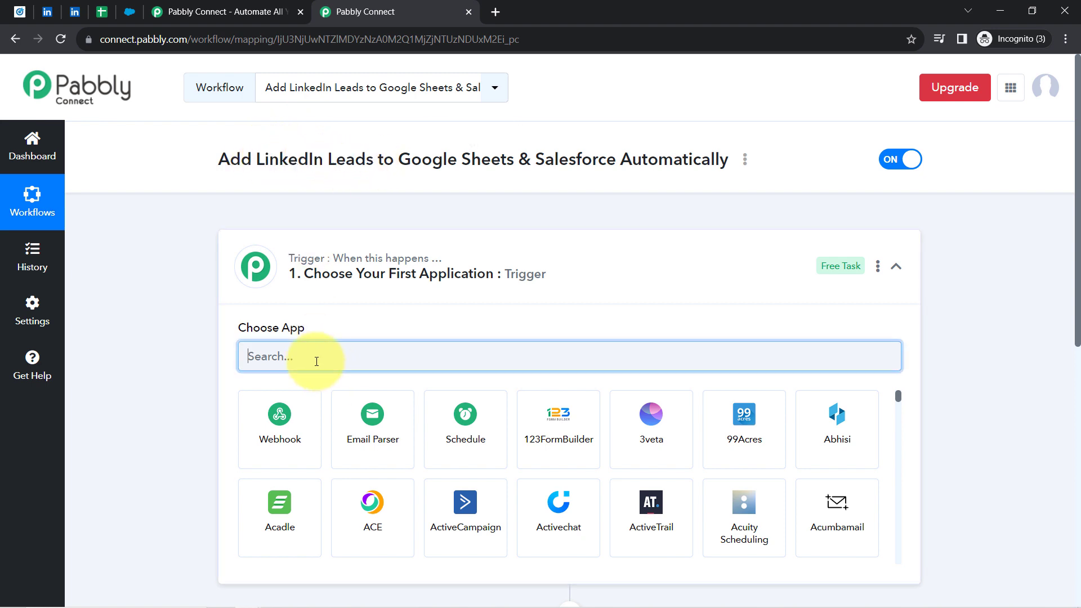
key("ctrl+v")
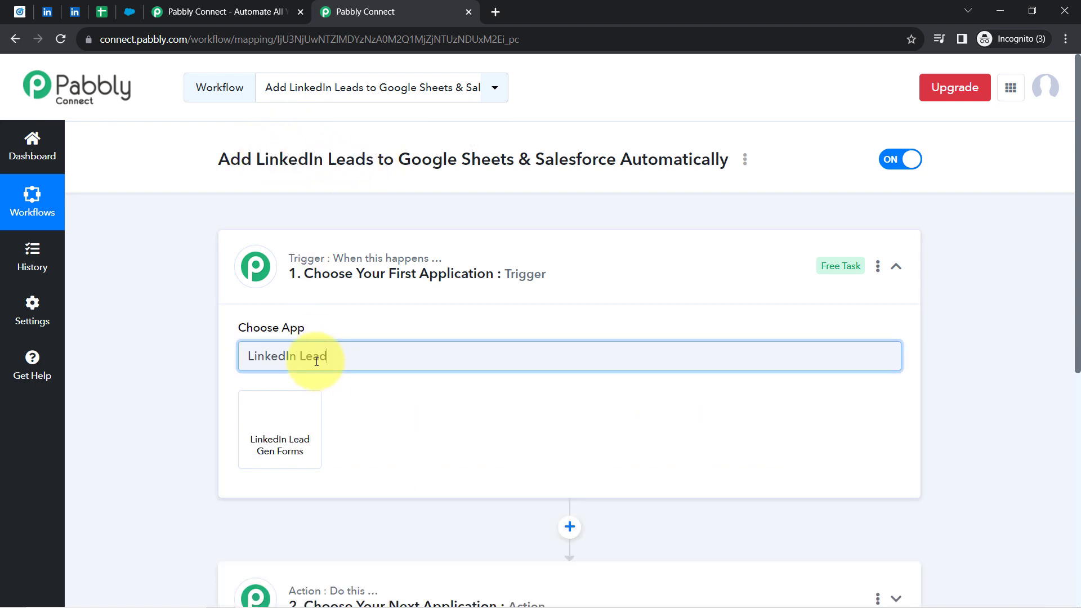
left_click(287, 409)
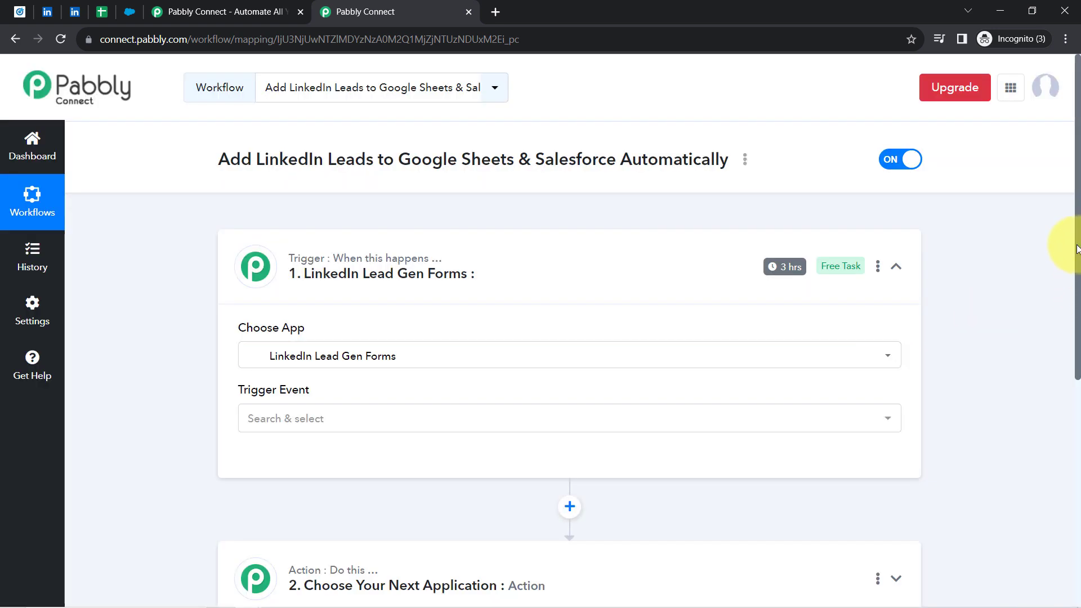
Search the apps of the workflow's second step for "shee" and choose Google Sheets as the action application
left_click_drag(1077, 248, 1069, 398)
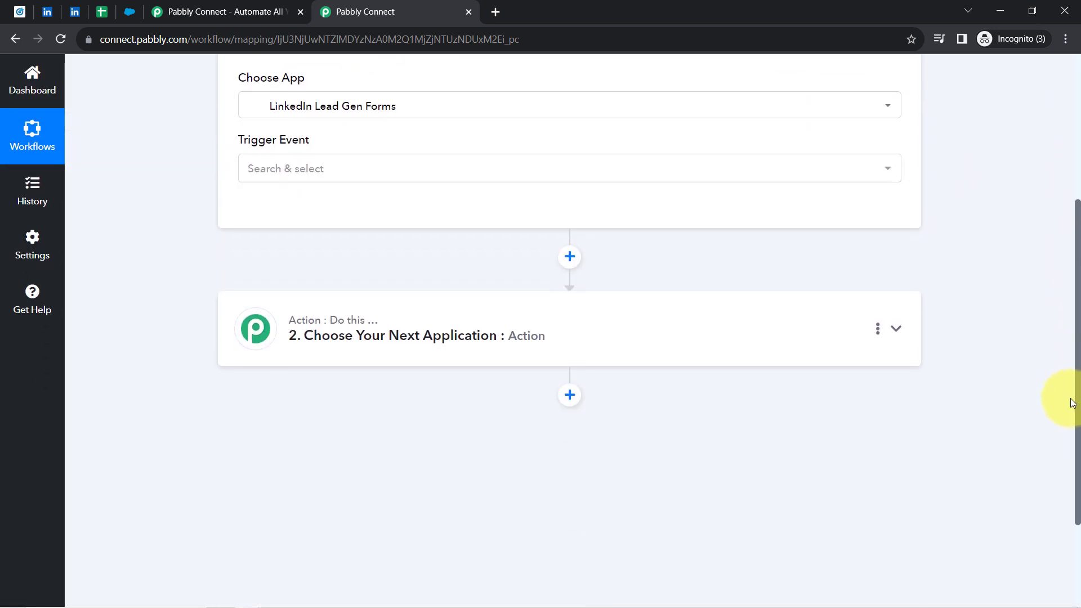
left_click(442, 322)
left_click(334, 400)
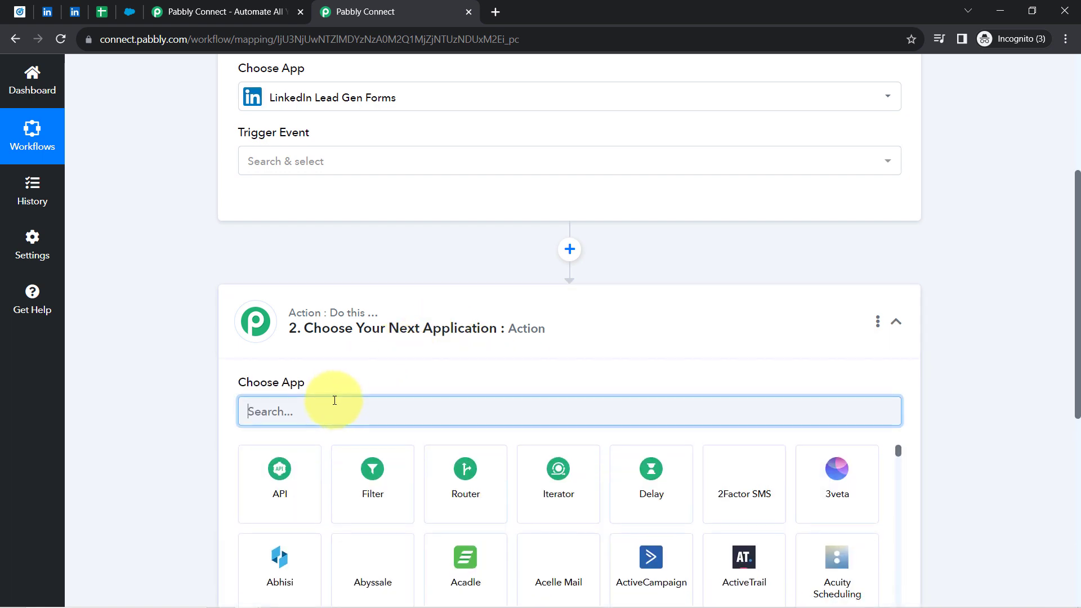
type("shee")
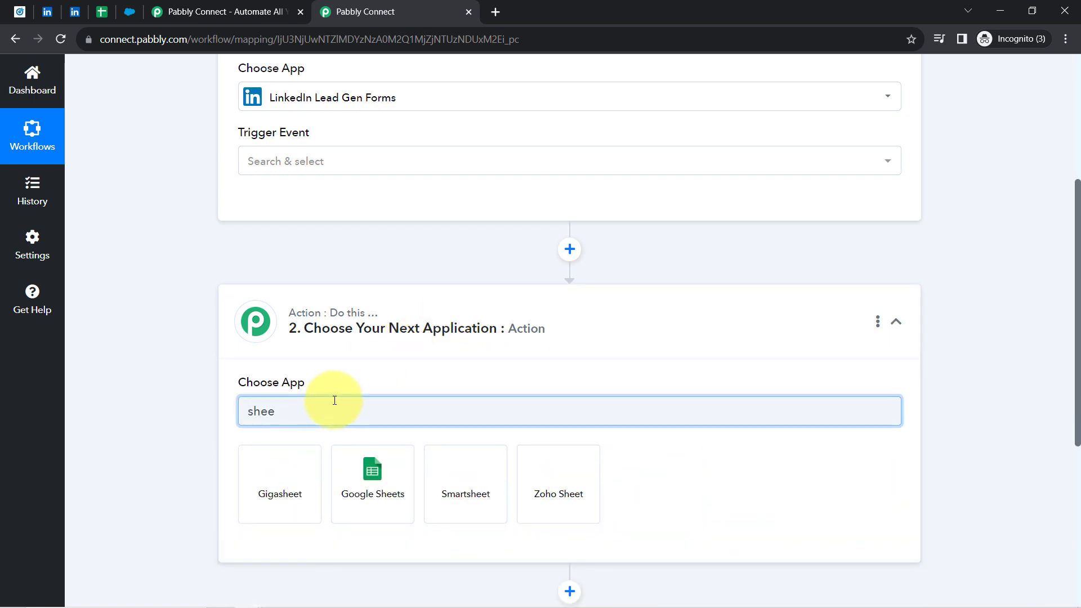
left_click(367, 468)
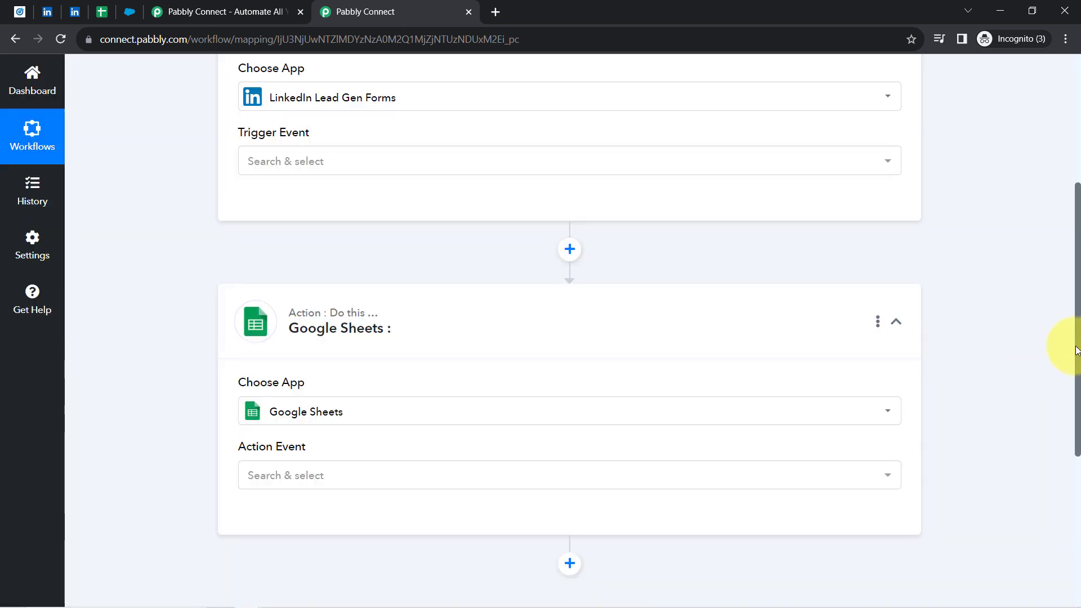
Add another action step below Google Sheets and search its apps for "salesf"
left_click_drag(1076, 349, 1064, 501)
left_click(570, 269)
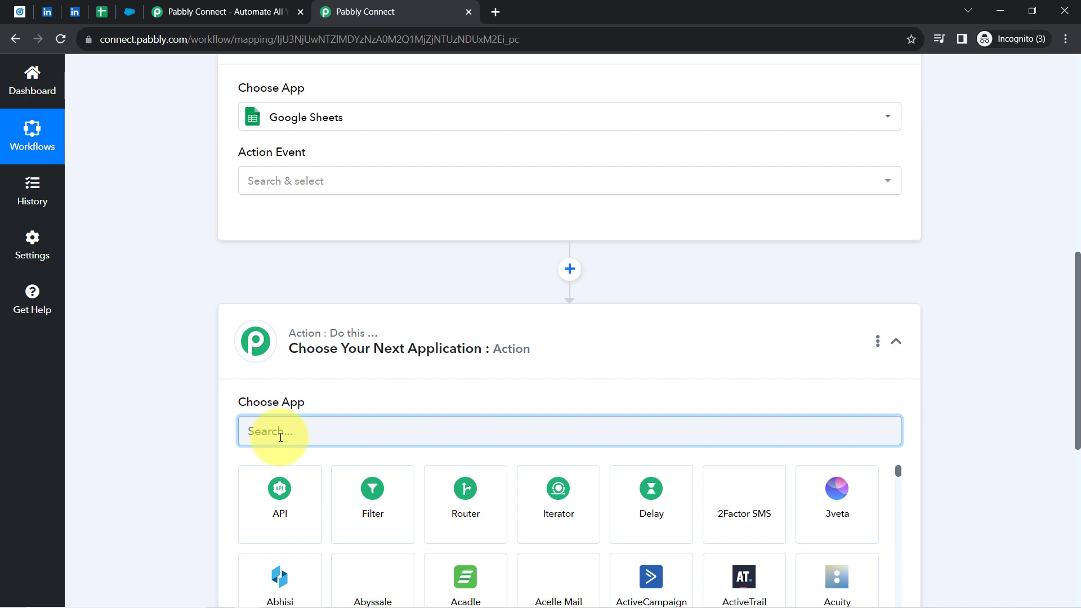
type("sales")
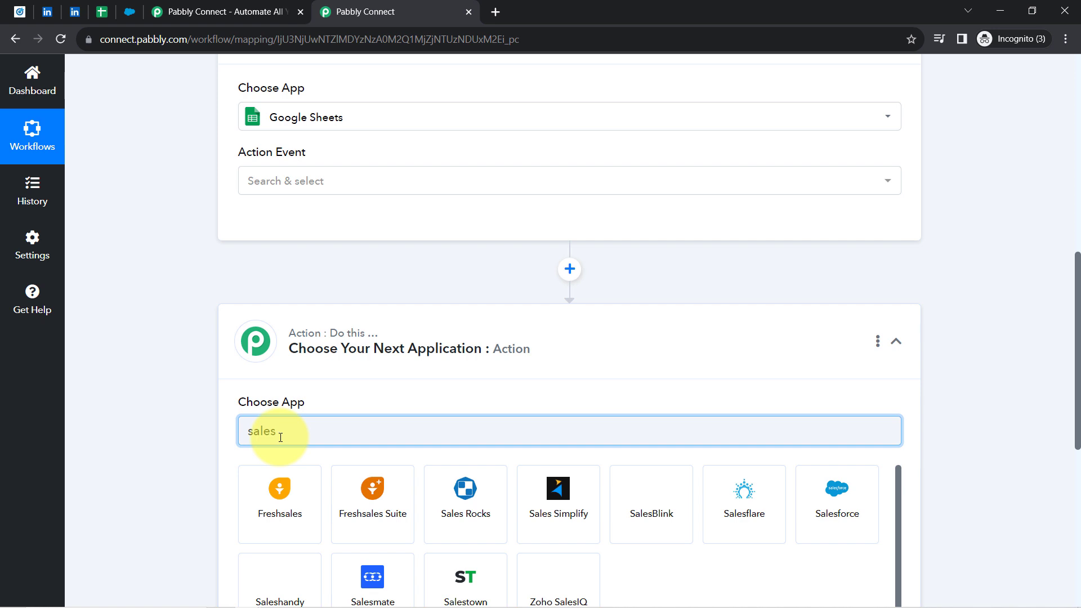
type("f")
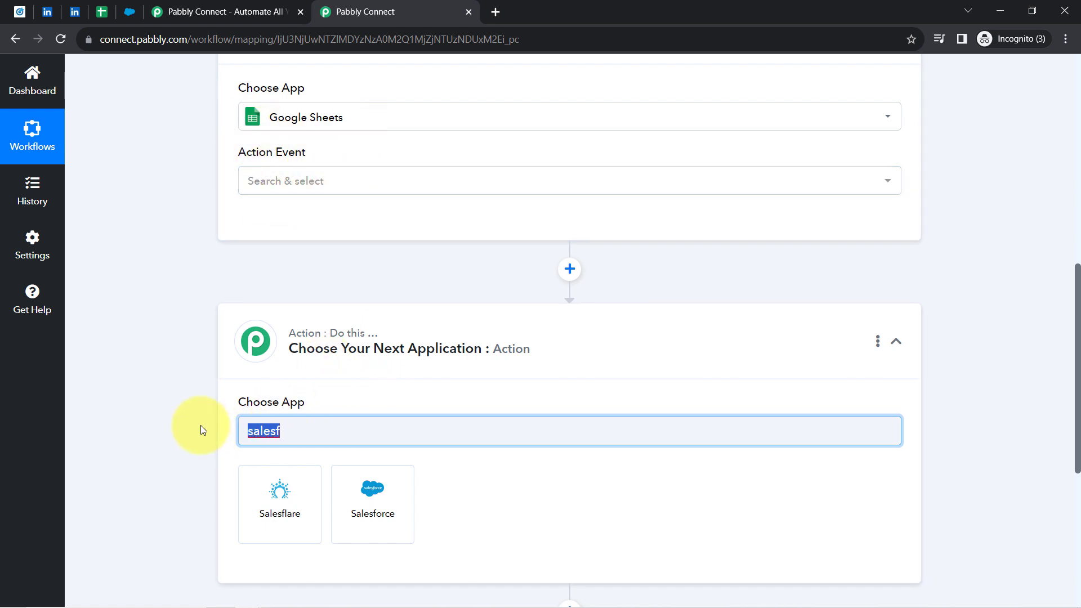
type("zoho")
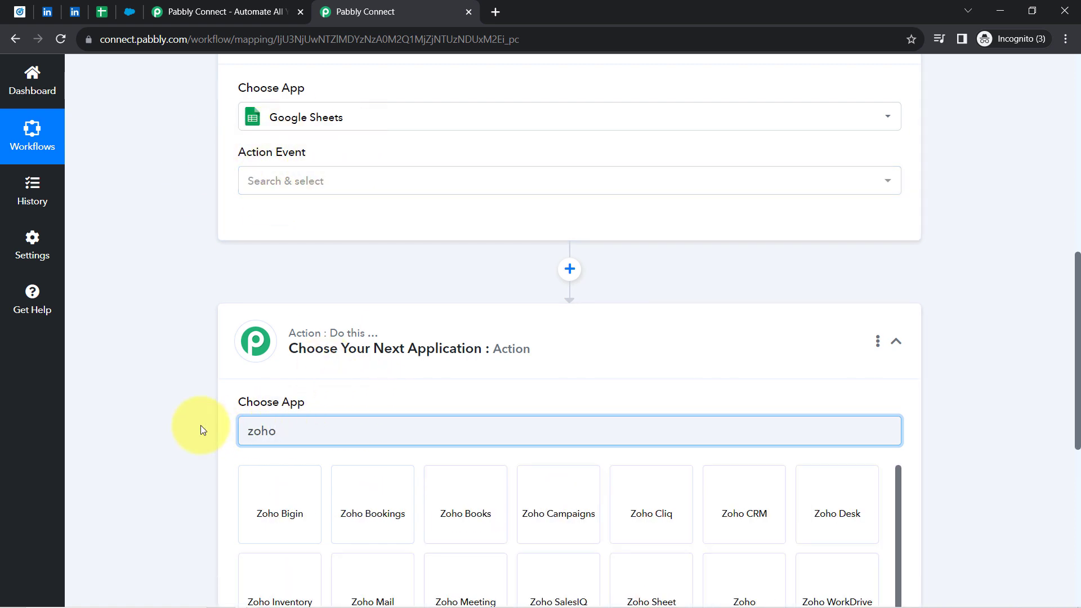
type(" c")
key("BackSpace")
key("BackSpace")
key("BackSpace")
key("BackSpace")
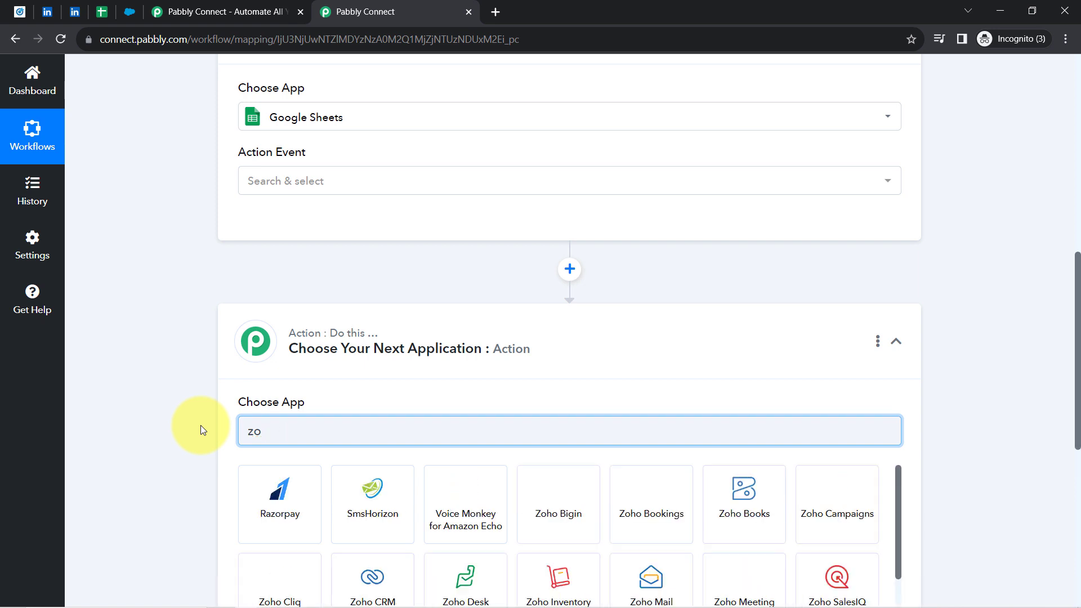
key("BackSpace")
key("BackSpace")
Search the new step's apps for "salesf" and choose Salesforce as its action application
type("salesf")
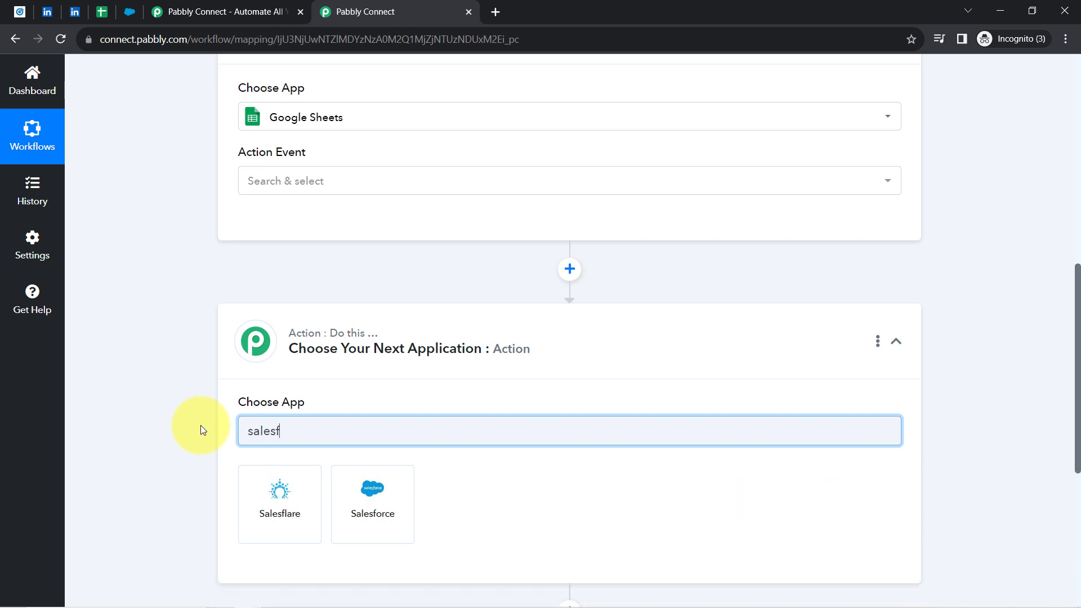
left_click(373, 513)
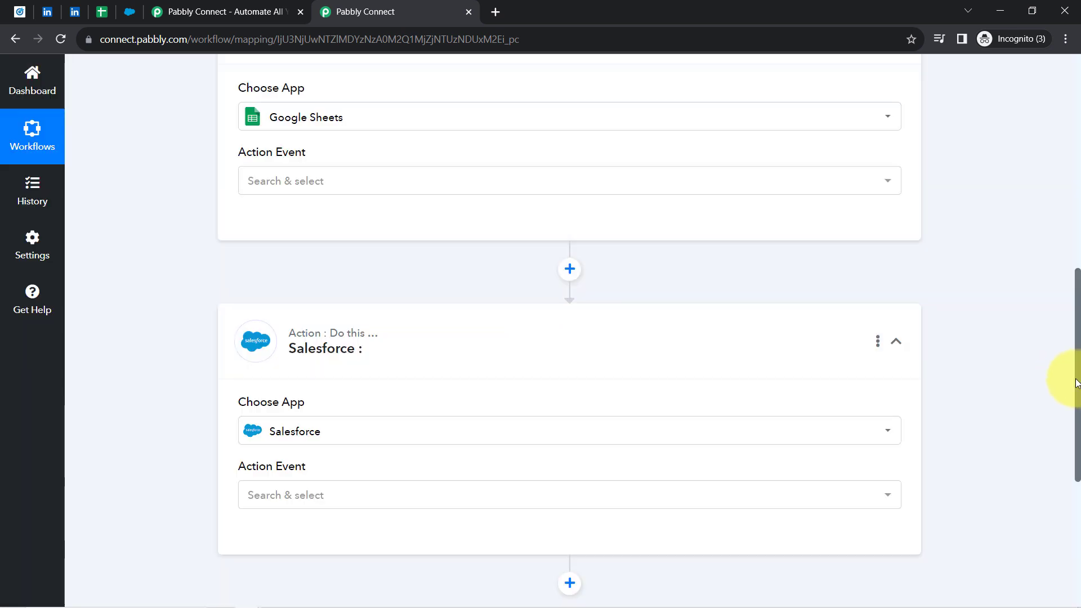
Collapse the LinkedIn Lead Gen Forms, Google Sheets and Salesforce steps of the workflow
left_click_drag(1076, 383, 1061, 193)
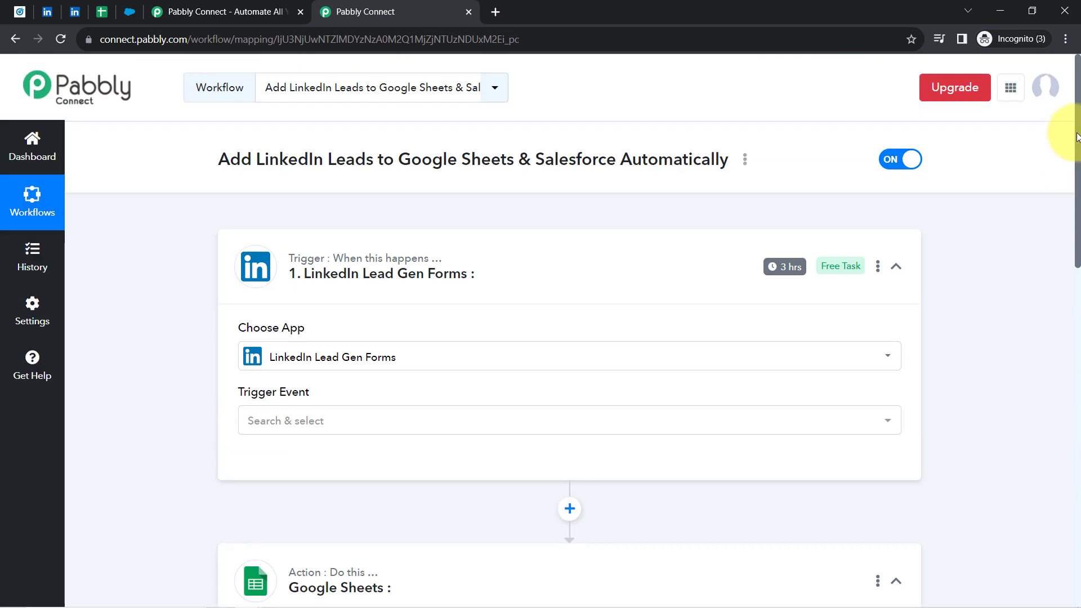
left_click(362, 251)
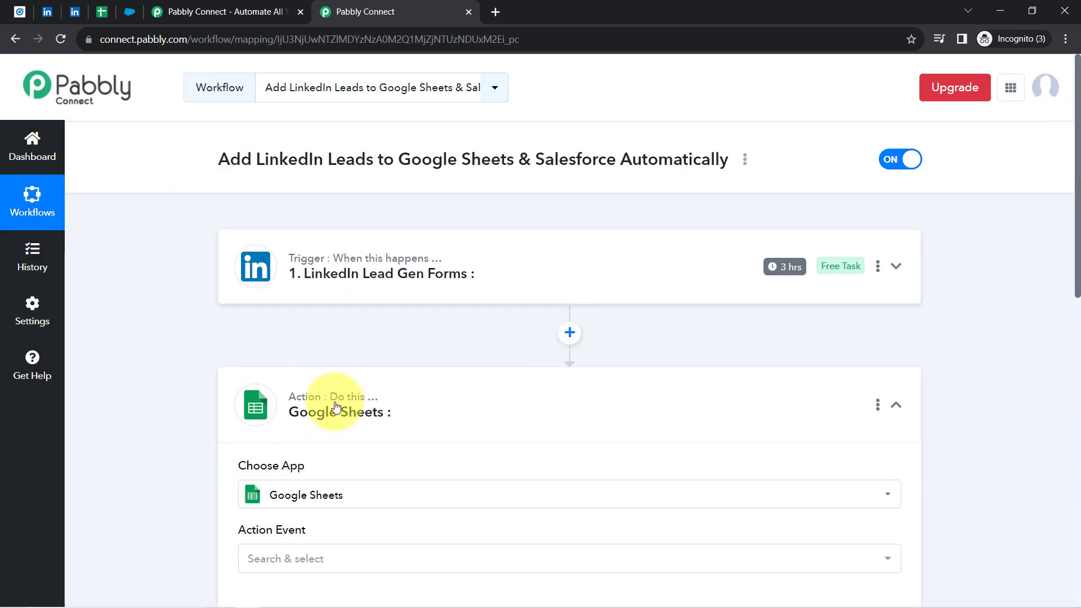
left_click(345, 412)
left_click(345, 542)
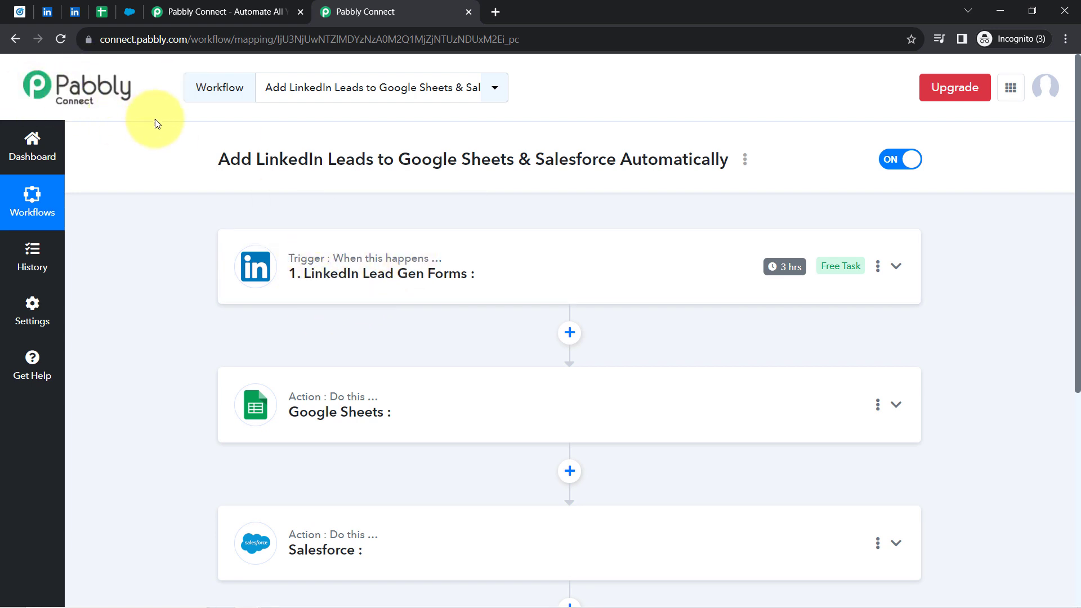
Set the LinkedIn trigger event to New Lead Gen Form Response and open its account connection settings
left_click(341, 285)
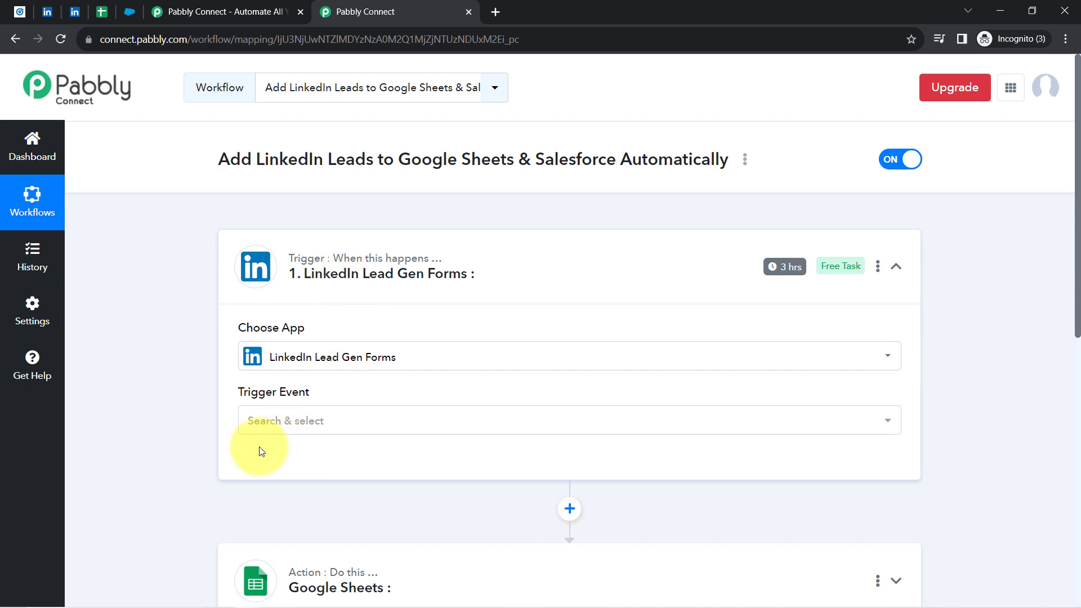
left_click(251, 431)
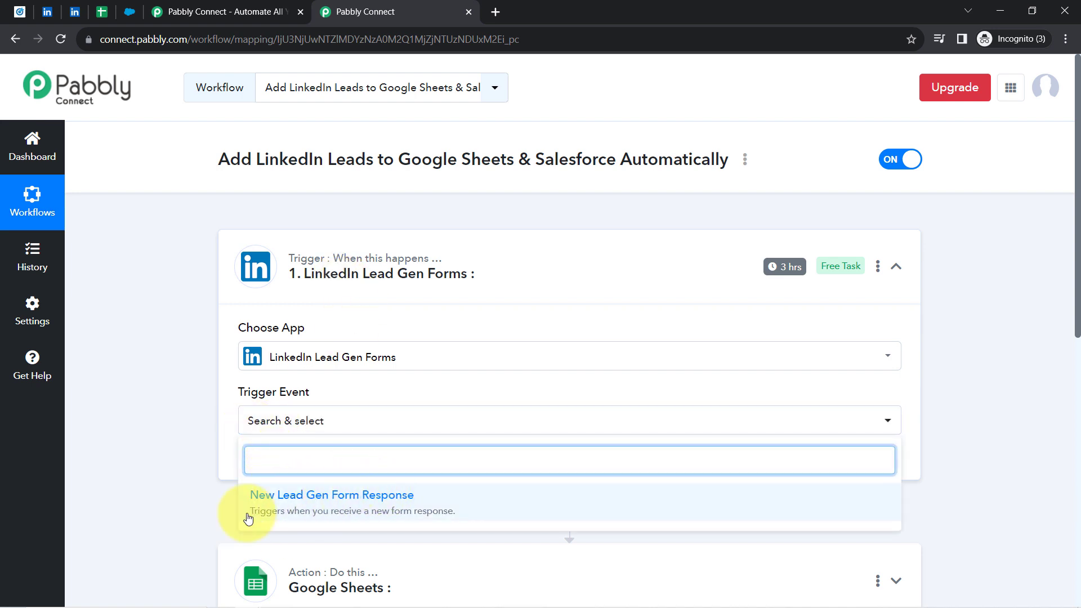
left_click(270, 520)
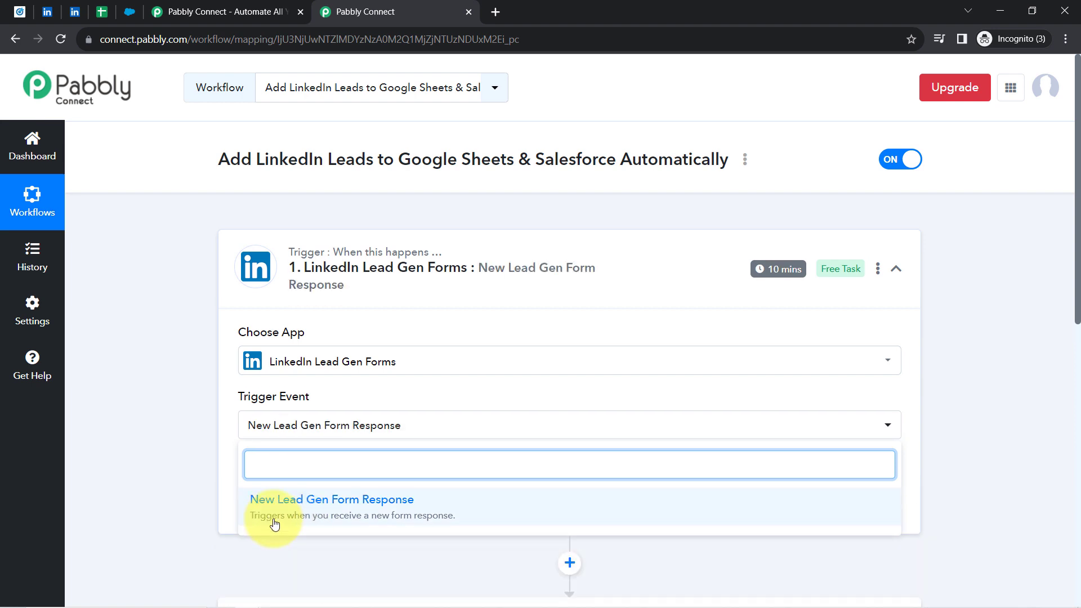
left_click(388, 505)
left_click(275, 467)
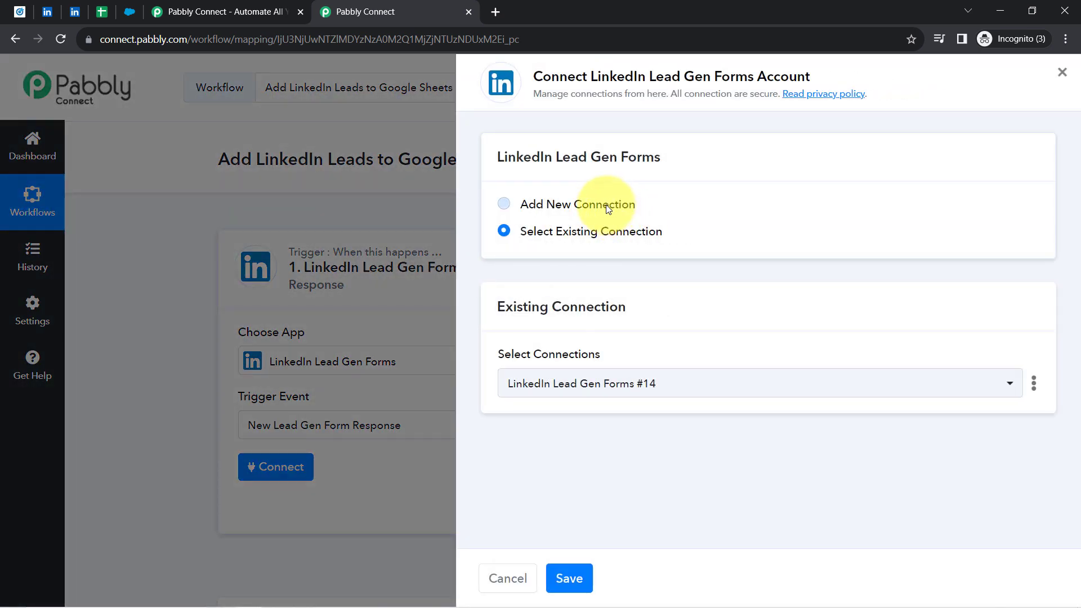
left_click(607, 207)
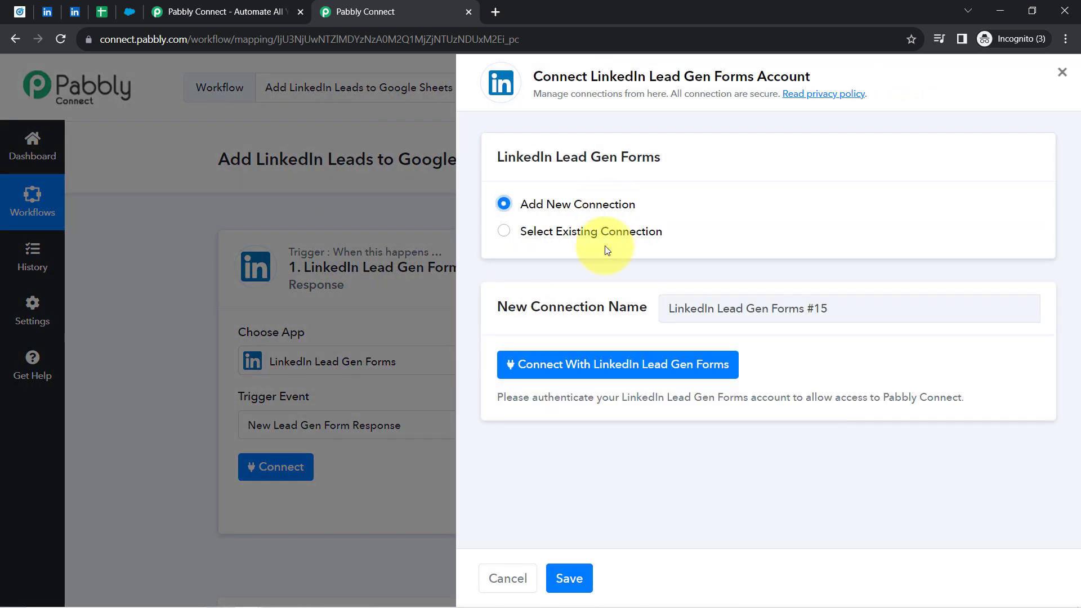
left_click(569, 369)
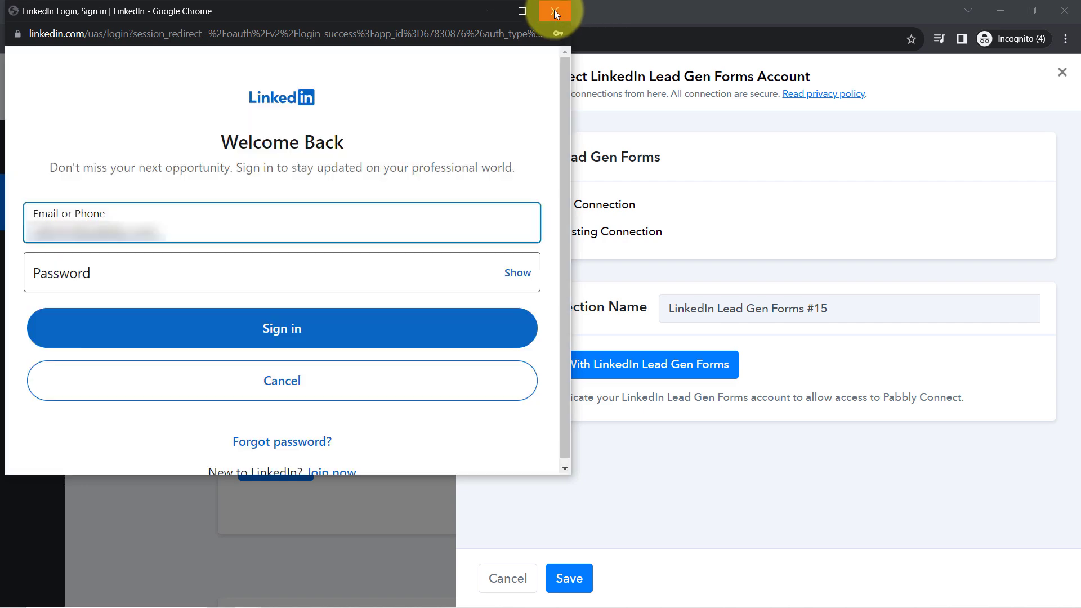
left_click(554, 10)
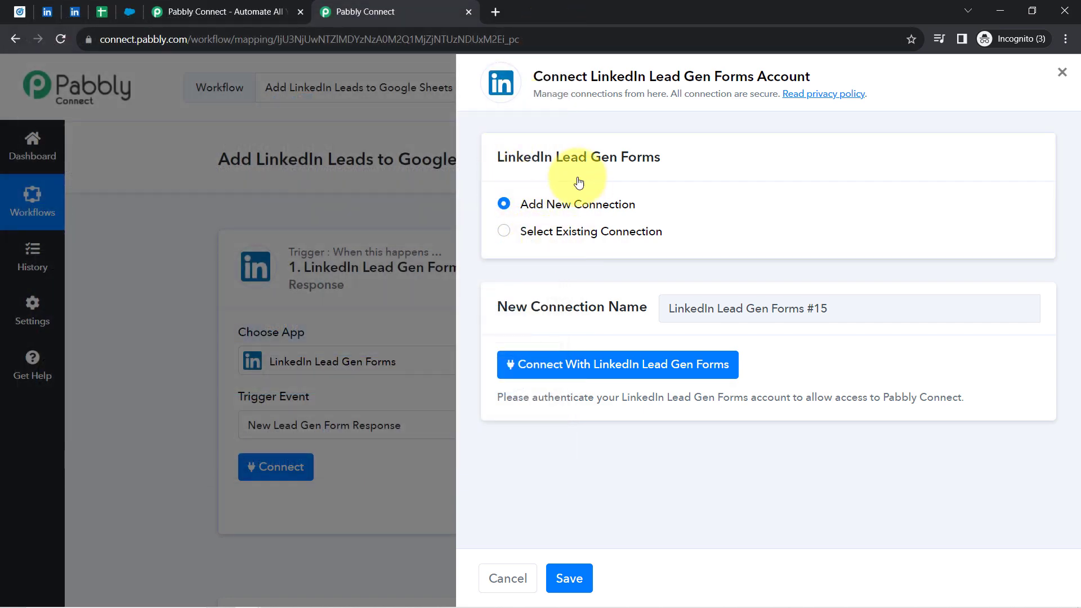
Connect the LinkedIn trigger through the existing connection LinkedIn Lead Gen Forms #14 and save it
left_click(505, 232)
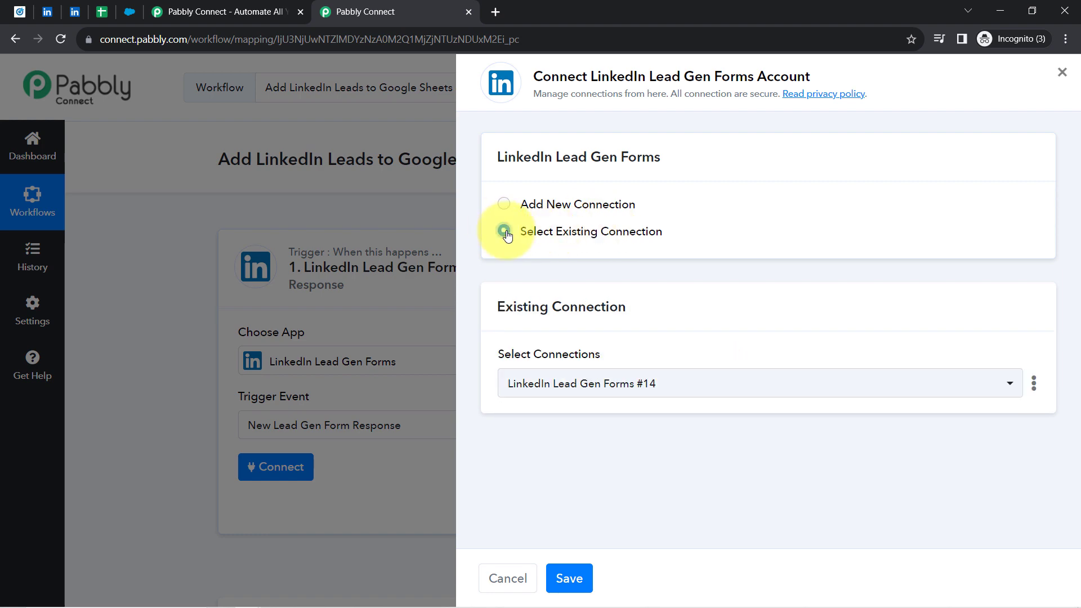
left_click(566, 578)
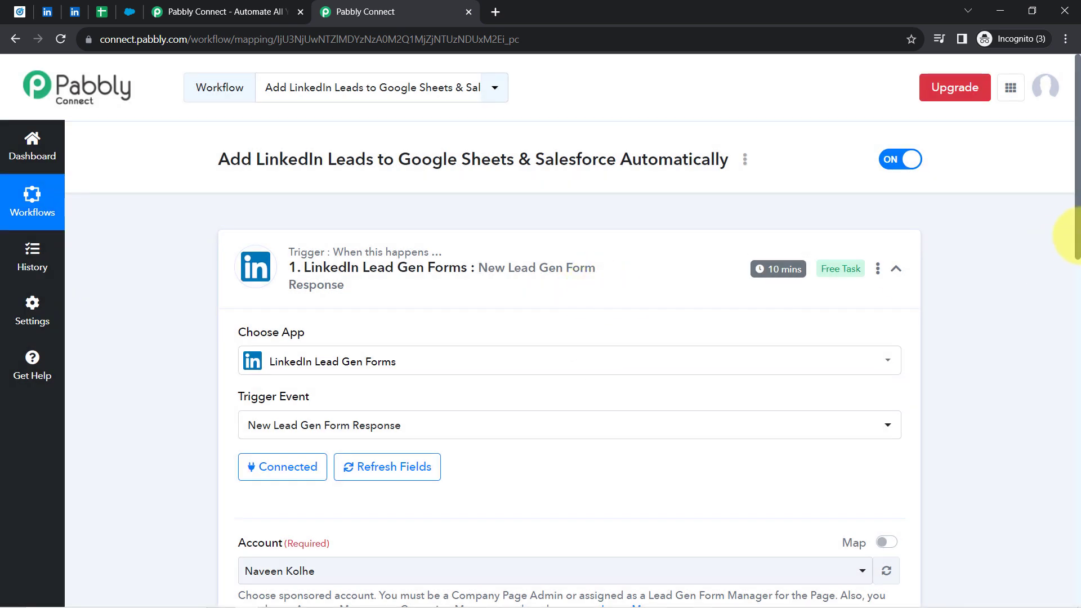
Compare the trigger's Account options with the active account in LinkedIn Campaign Manager
left_click_drag(1076, 230, 1074, 308)
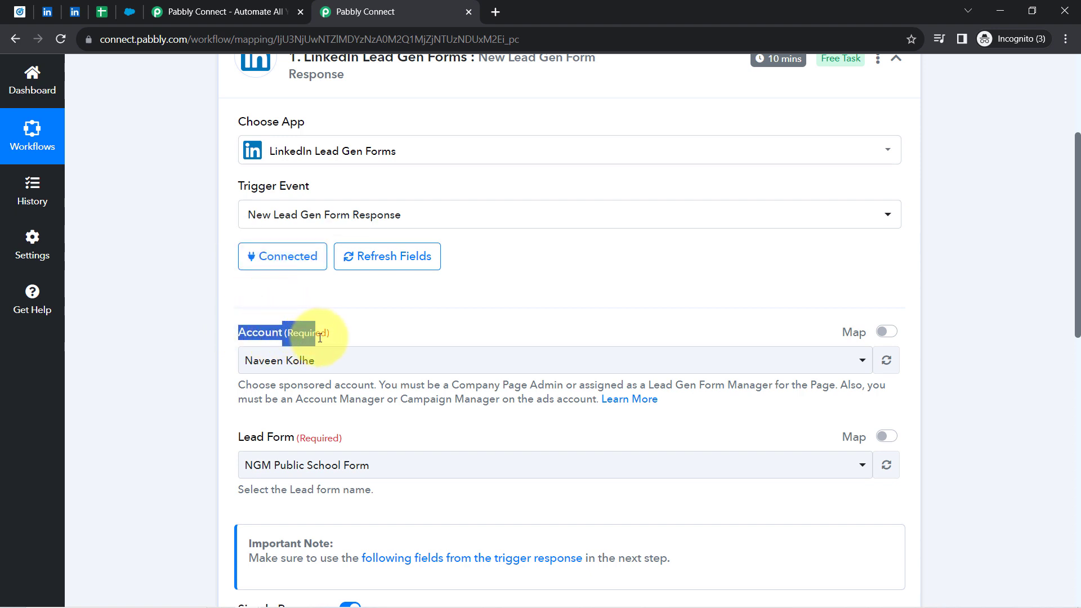
left_click(290, 361)
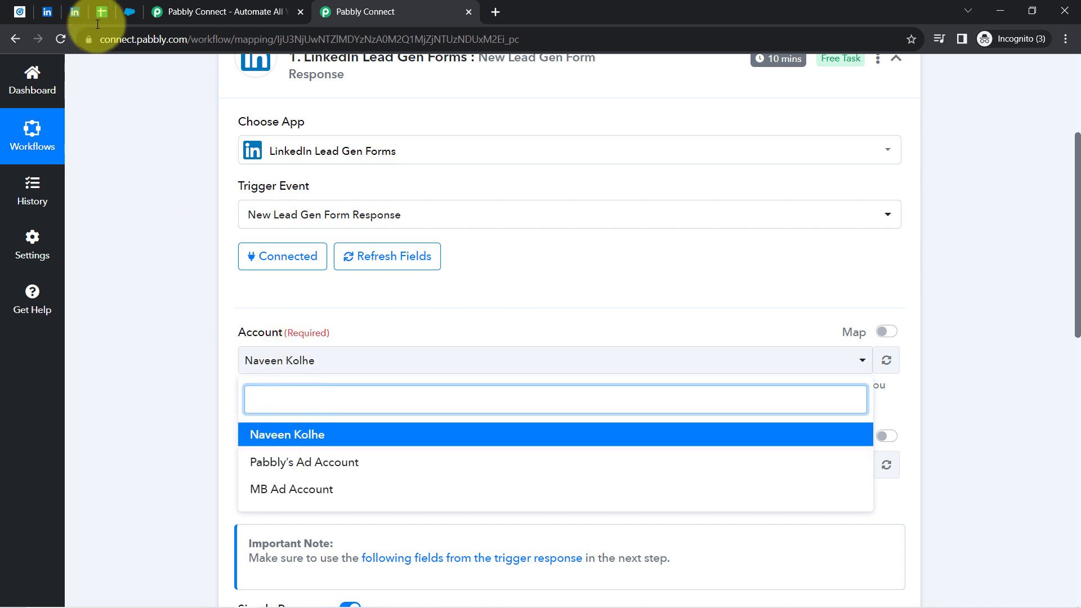
left_click(20, 12)
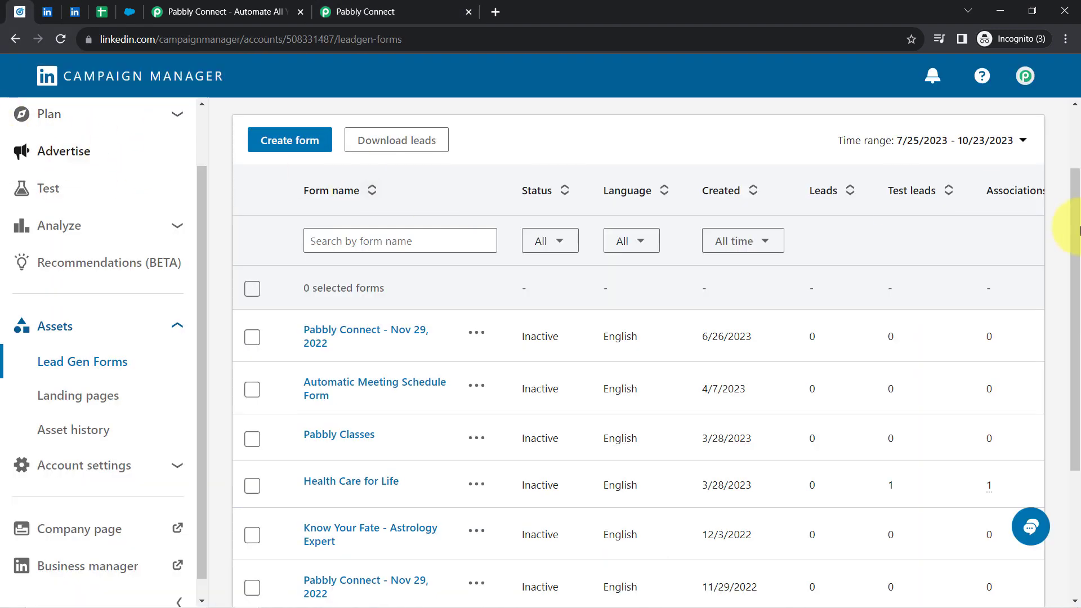
left_click_drag(207, 224, 205, 160)
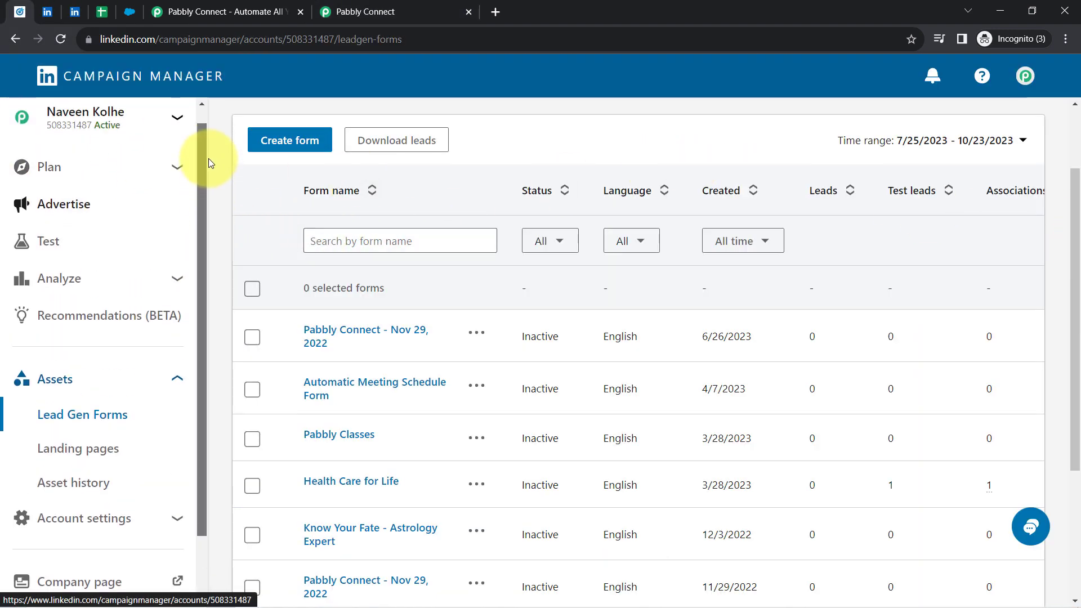
left_click(360, 11)
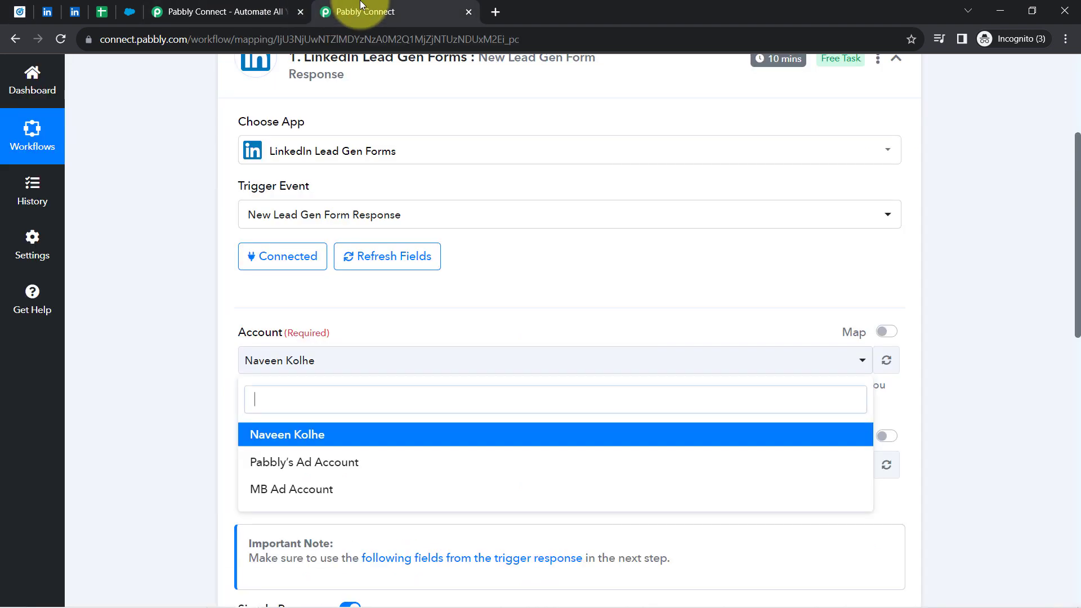
left_click(228, 420)
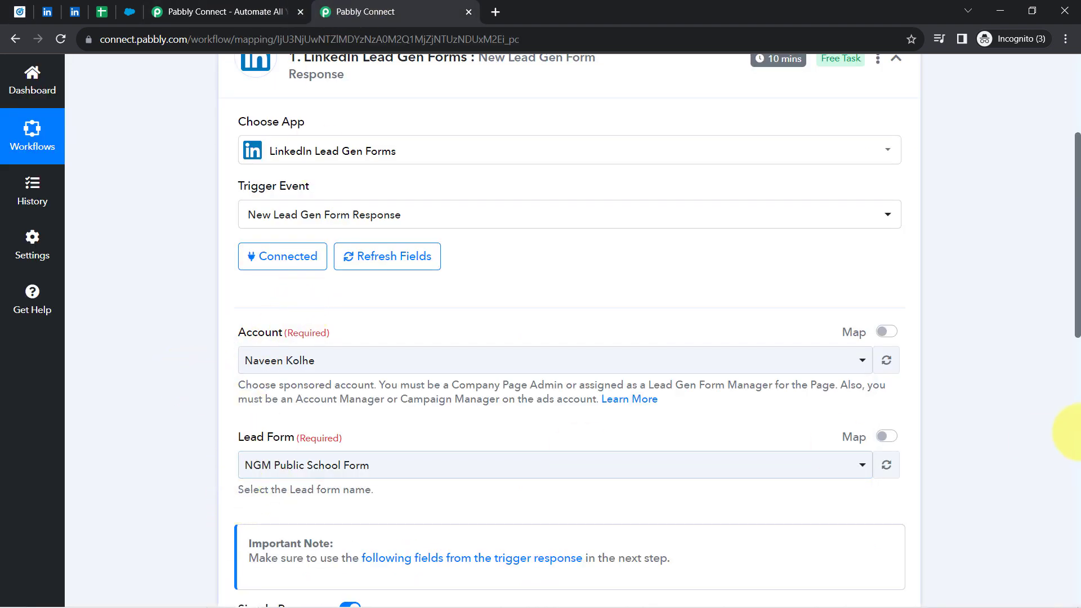
Compare the trigger's Lead Form options with the Lead Gen Forms list in LinkedIn Campaign Manager
scroll(1075, 310, "down", 4)
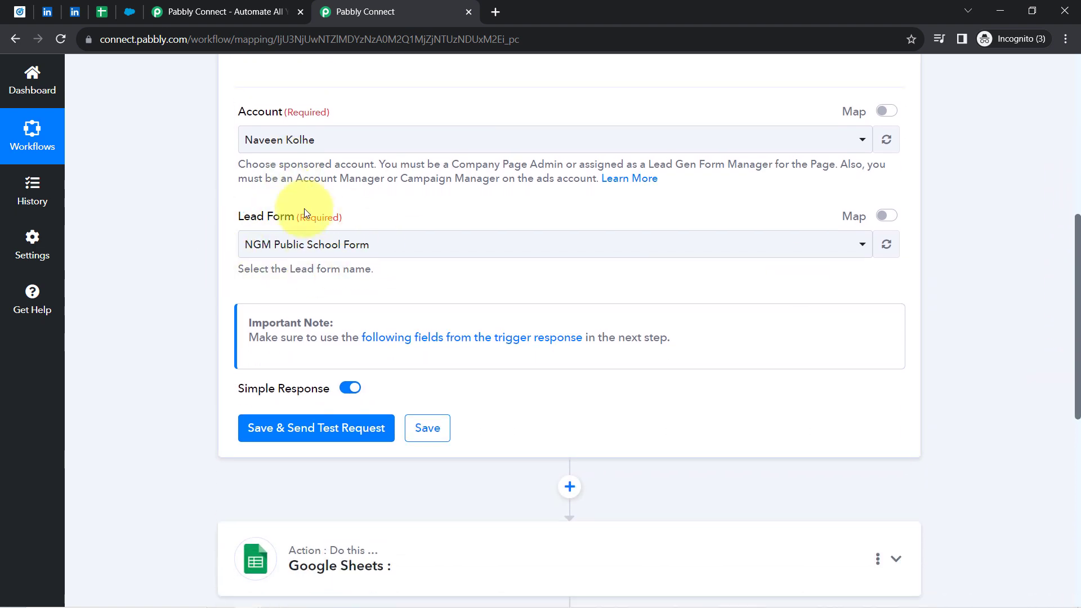
left_click(353, 244)
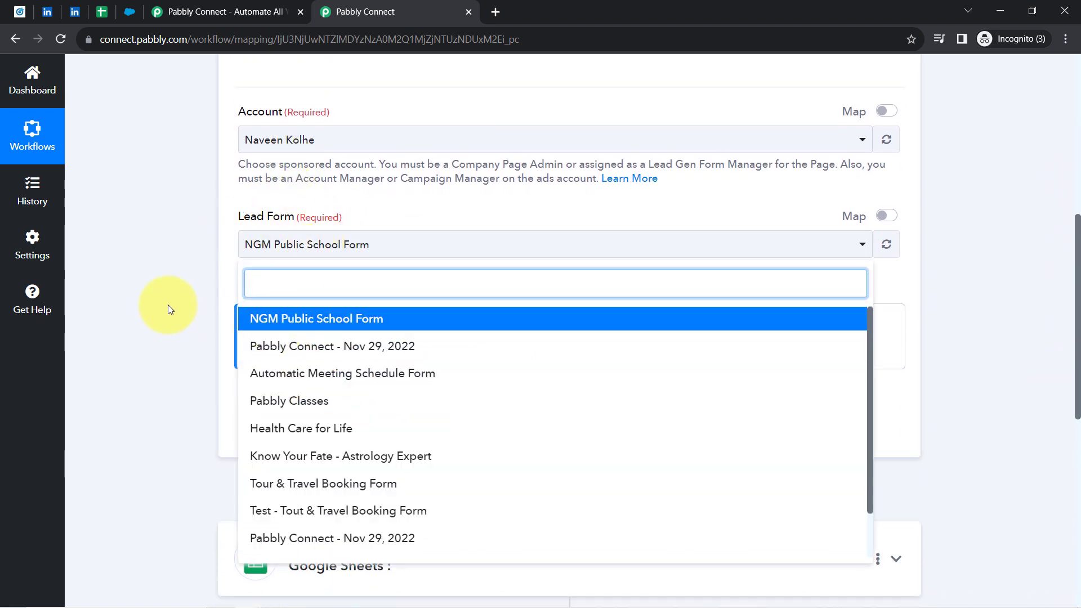
left_click(167, 306)
left_click(48, 11)
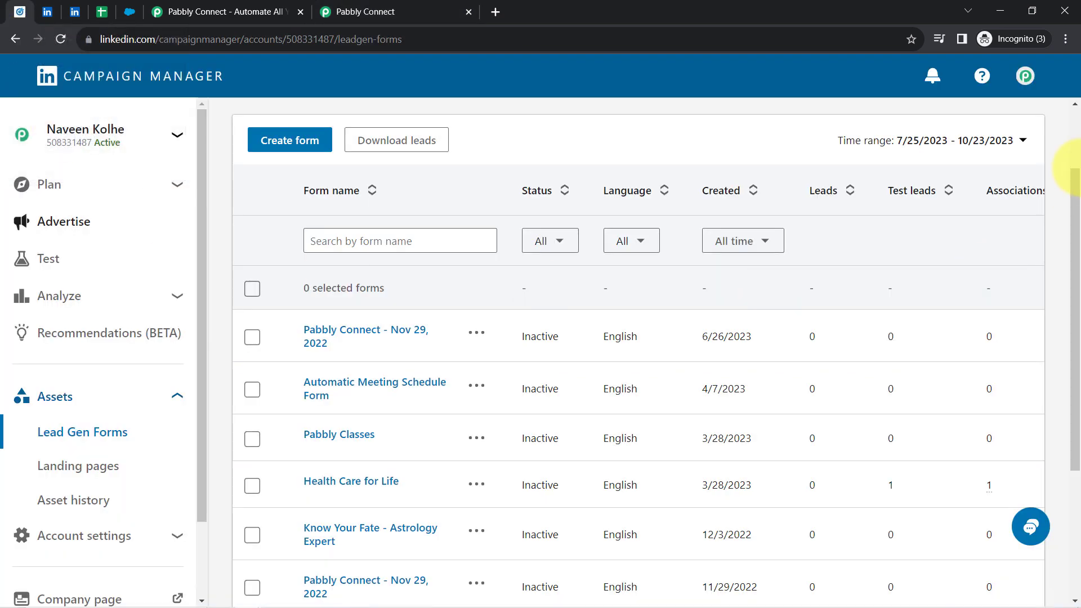
left_click_drag(1072, 167, 1072, 296)
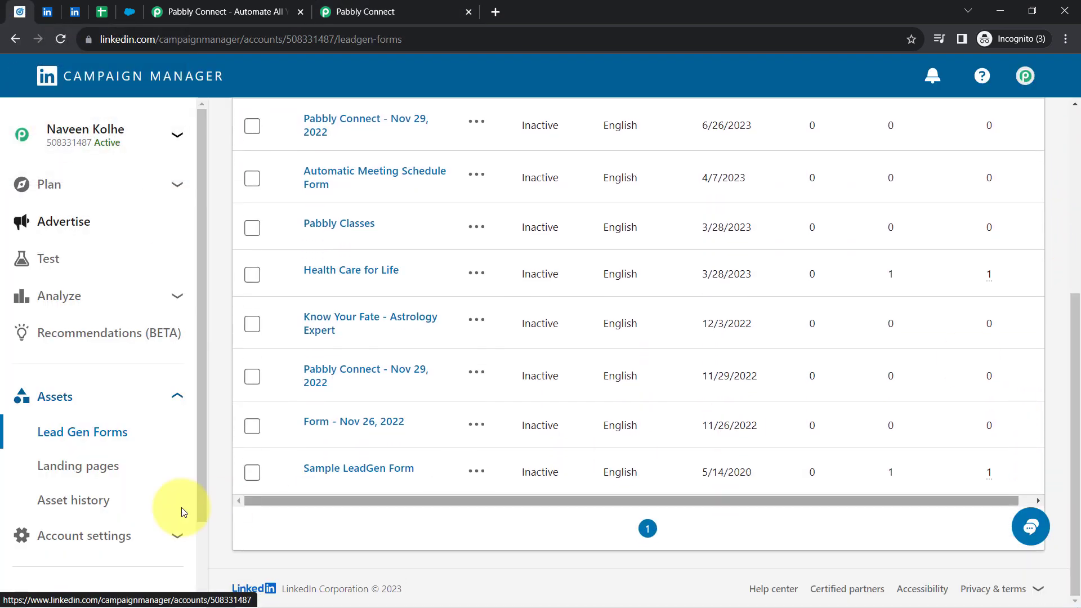
left_click_drag(1073, 336, 1069, 107)
left_click(705, 167)
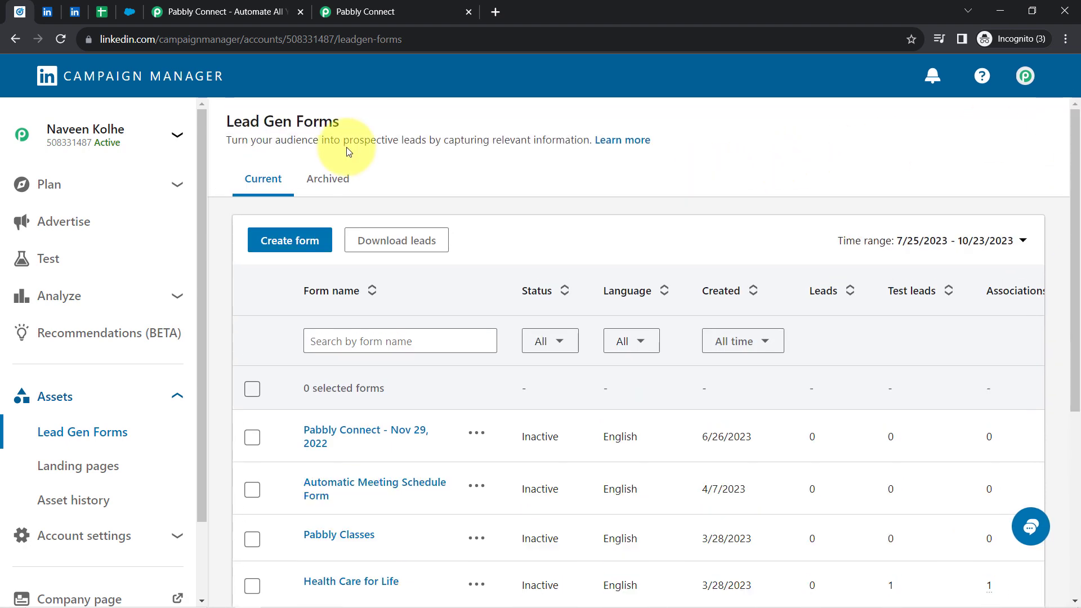
left_click_drag(227, 122, 367, 120)
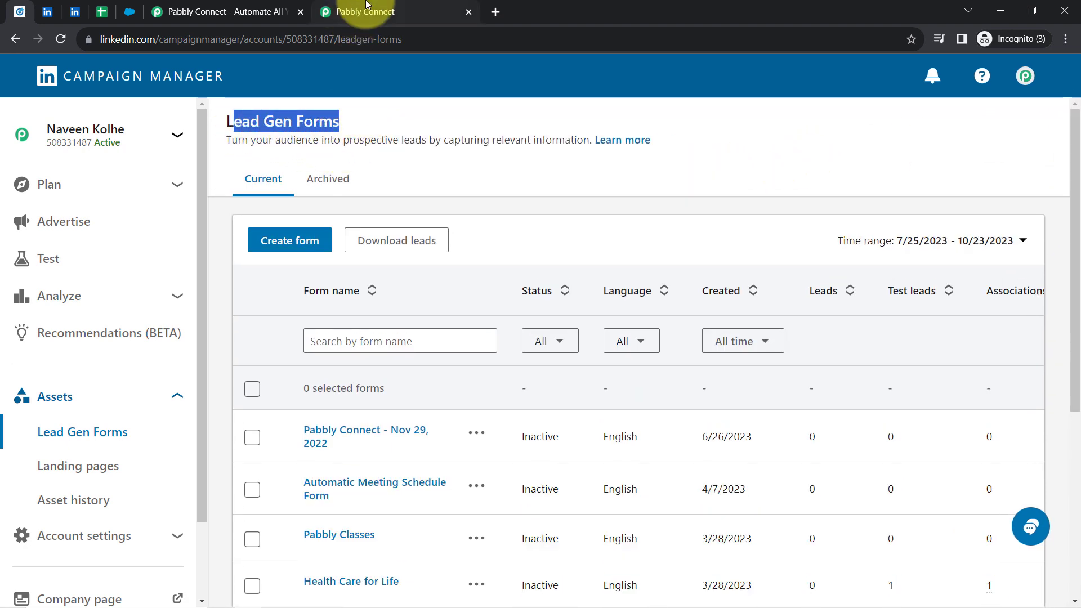
Return to the Pabbly Connect workflow and set the trigger's Lead Form to Sample LeadGen Form
left_click(405, 12)
left_click(287, 245)
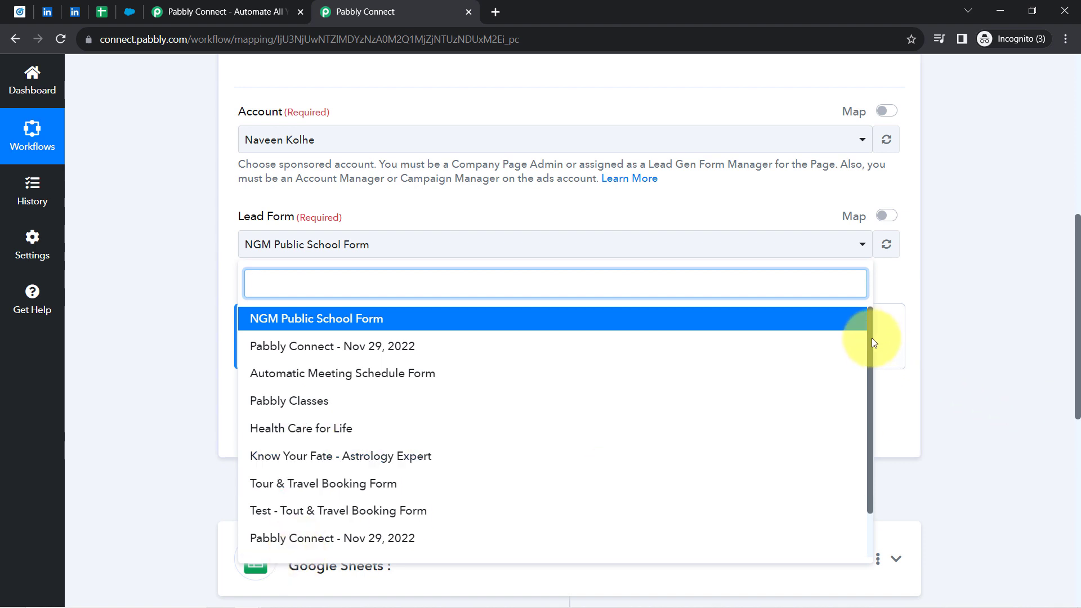
left_click_drag(872, 338, 840, 439)
left_click(300, 546)
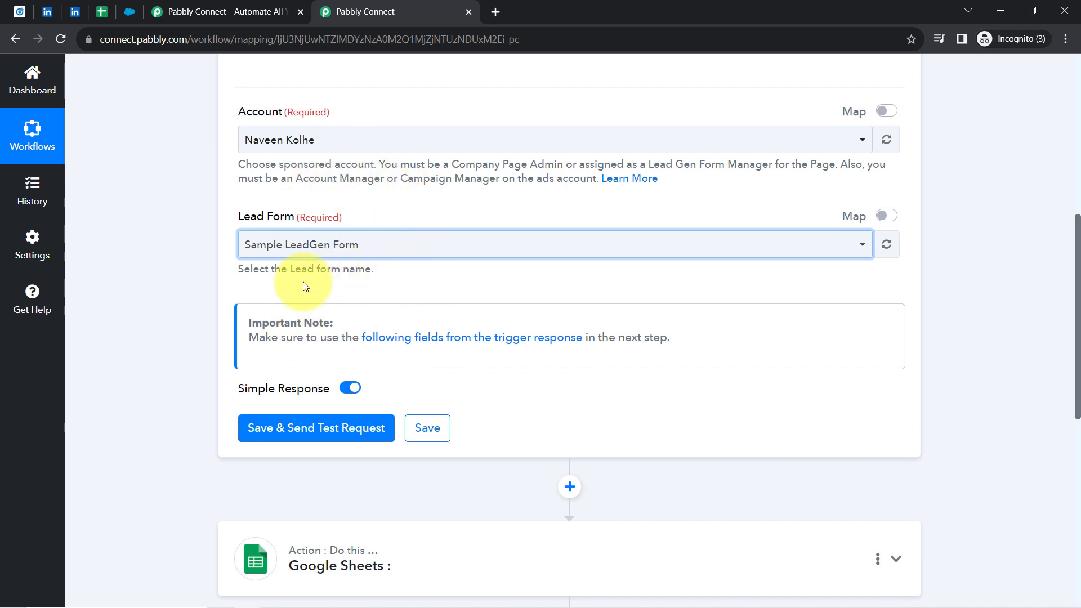
Switch to LinkedIn Campaign Manager and show the ads of the campaign Lead generation - Apr 5, 2023 in the Pabbly Connect campaign group
left_click(75, 12)
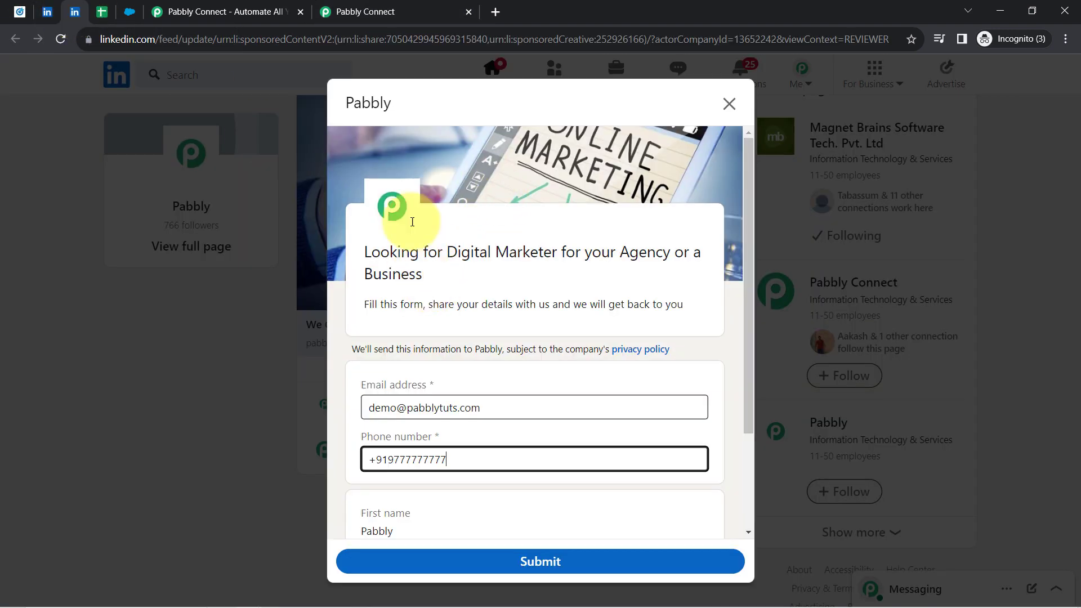
left_click(48, 11)
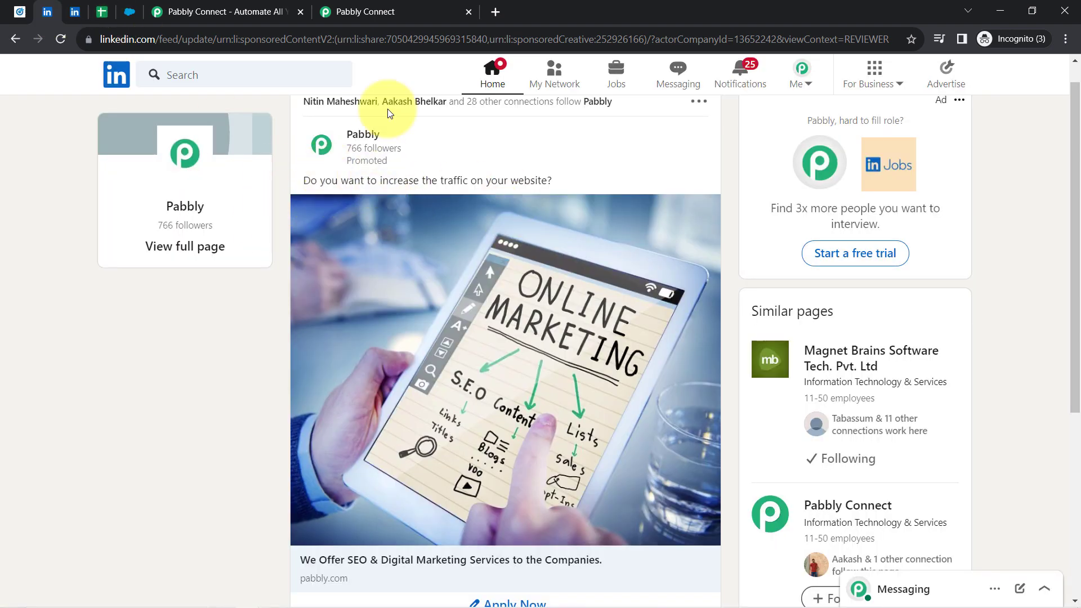
left_click(20, 11)
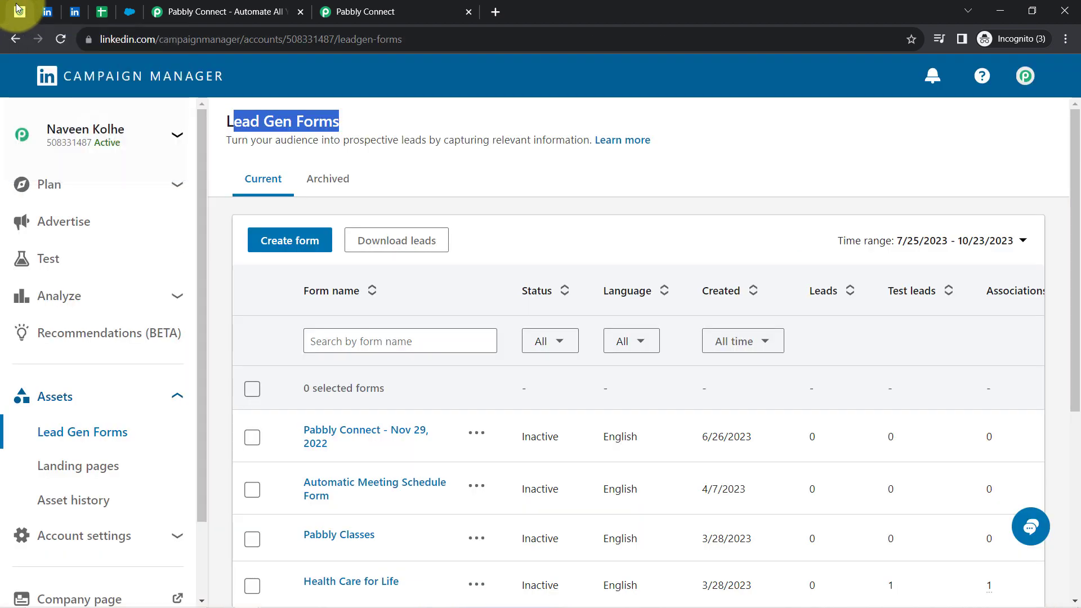
left_click(31, 223)
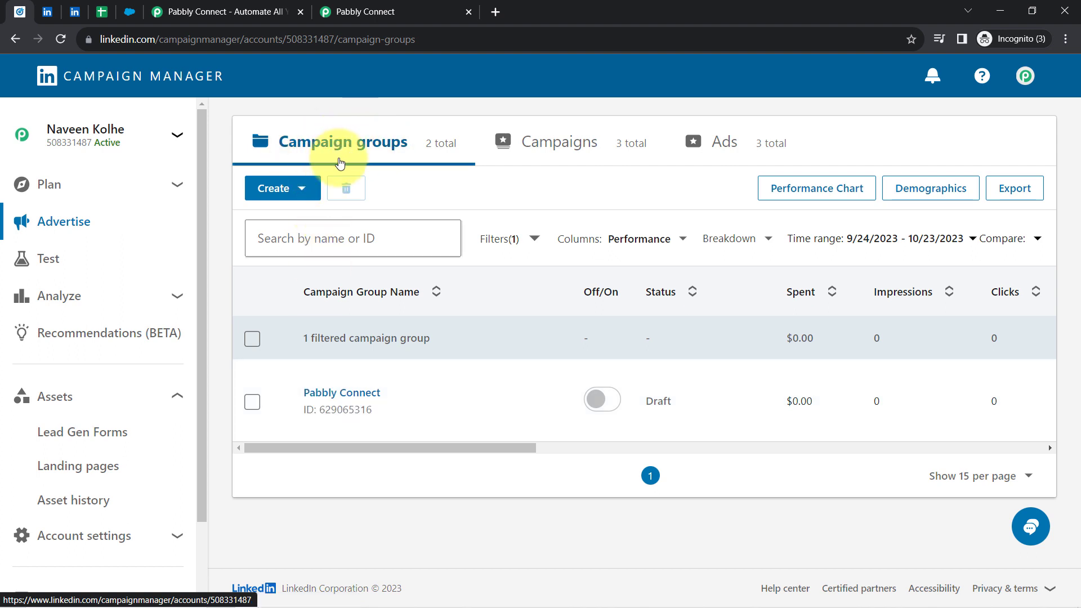
left_click(343, 393)
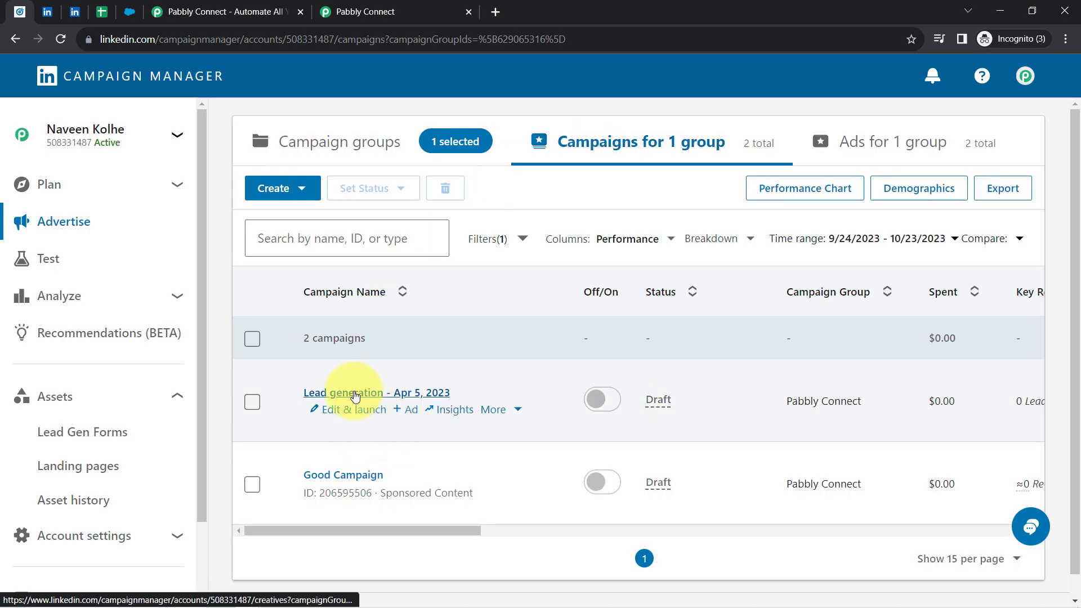
left_click(355, 394)
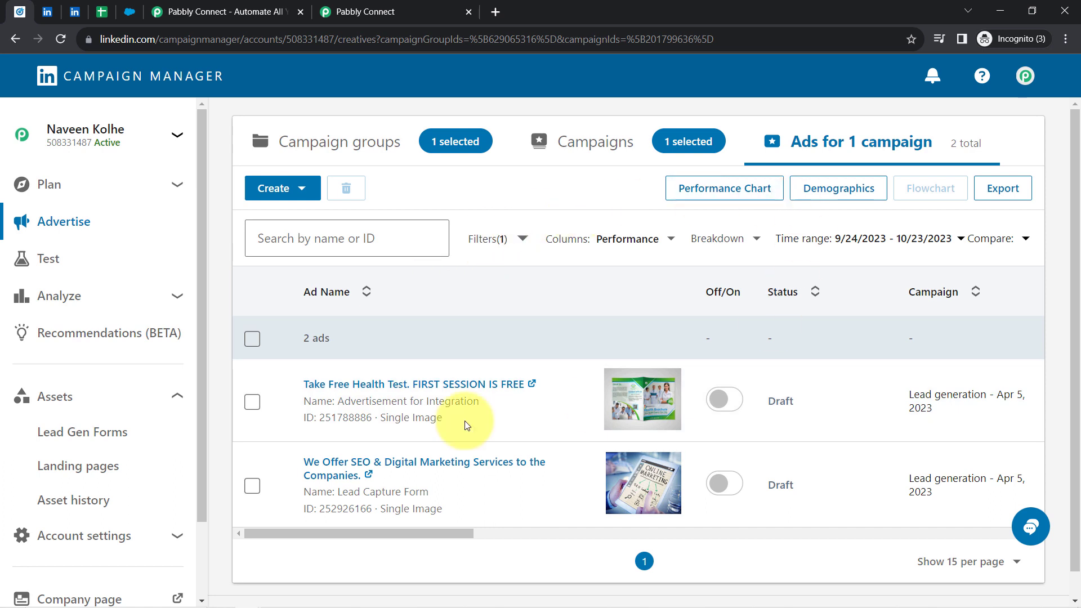
mouse_move(404, 389)
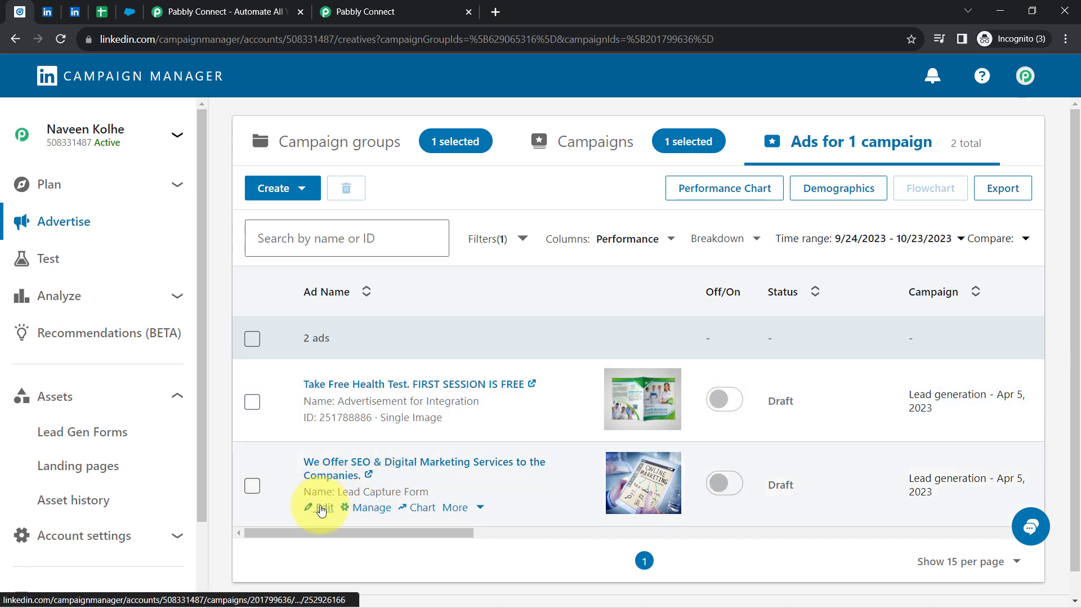
Check which form is assigned in the Lead Capture Form ad's form details, and exit the ad editor without saving
left_click(325, 506)
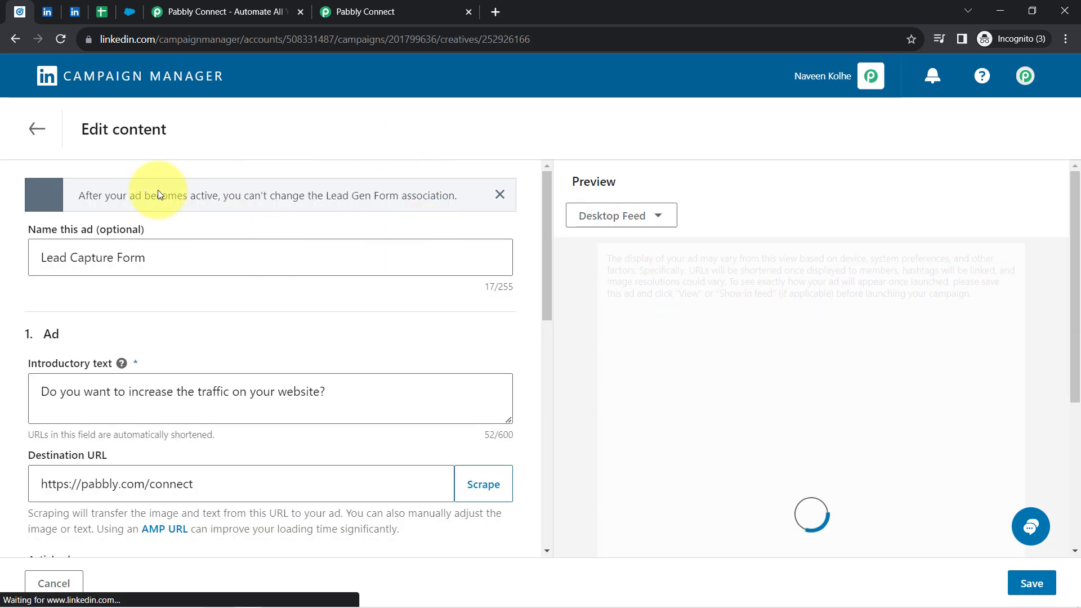
left_click_drag(546, 207, 541, 494)
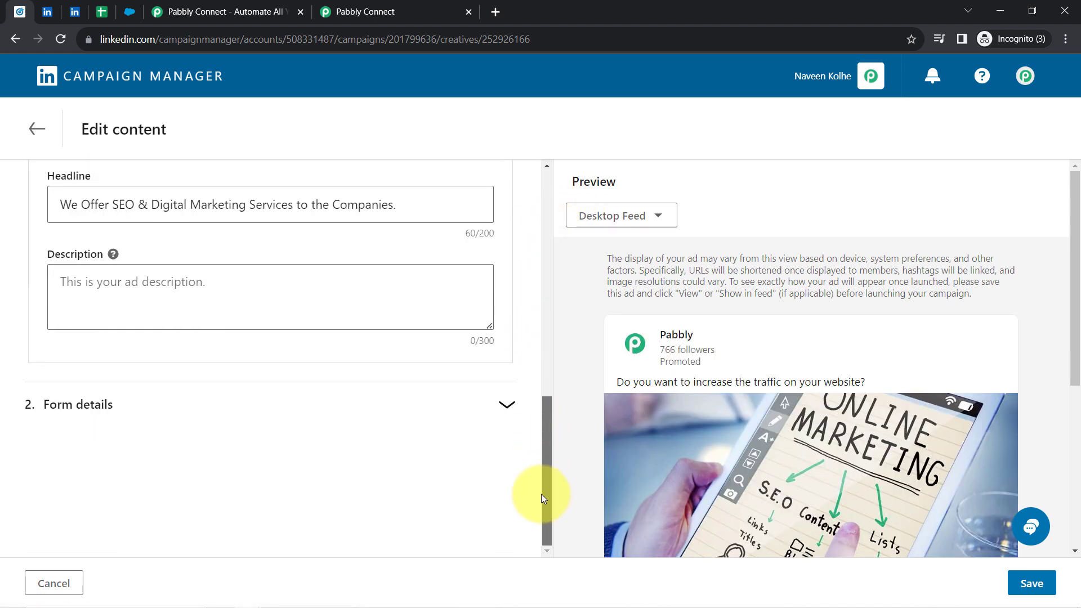
left_click(66, 412)
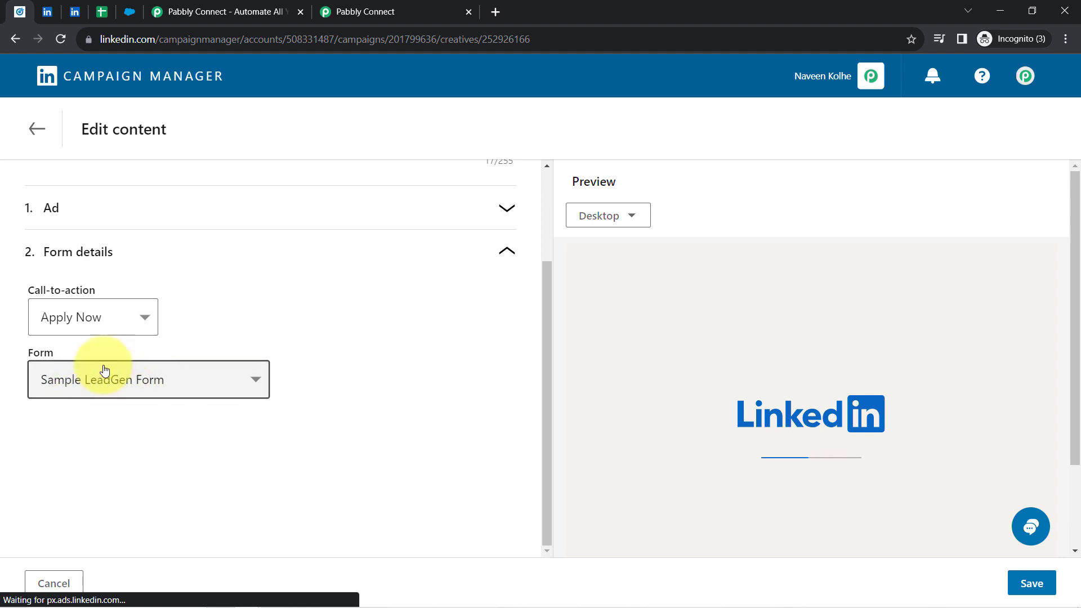
left_click(35, 128)
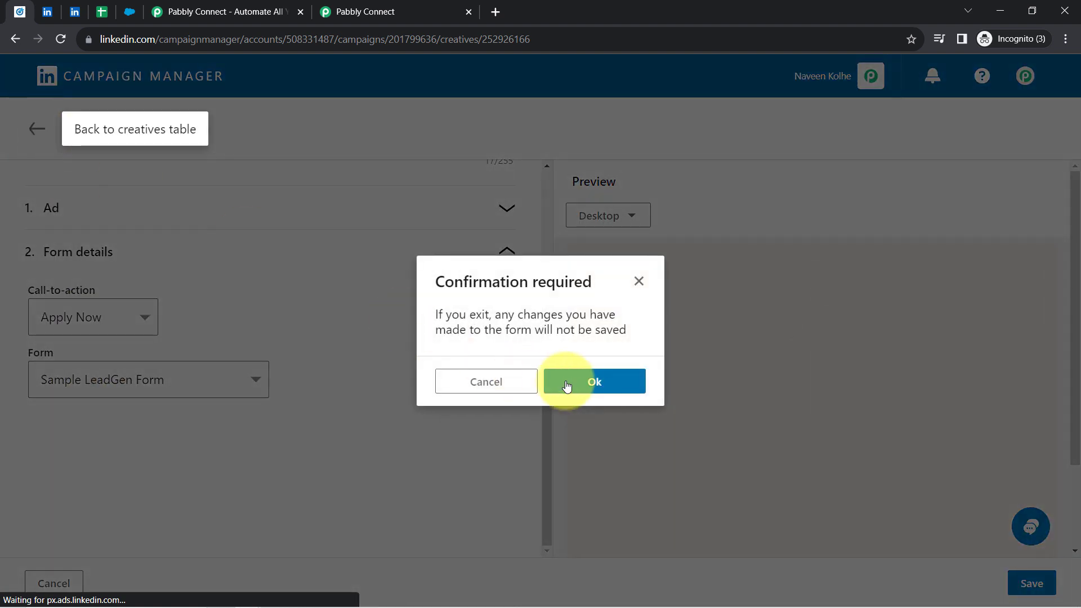
left_click(568, 386)
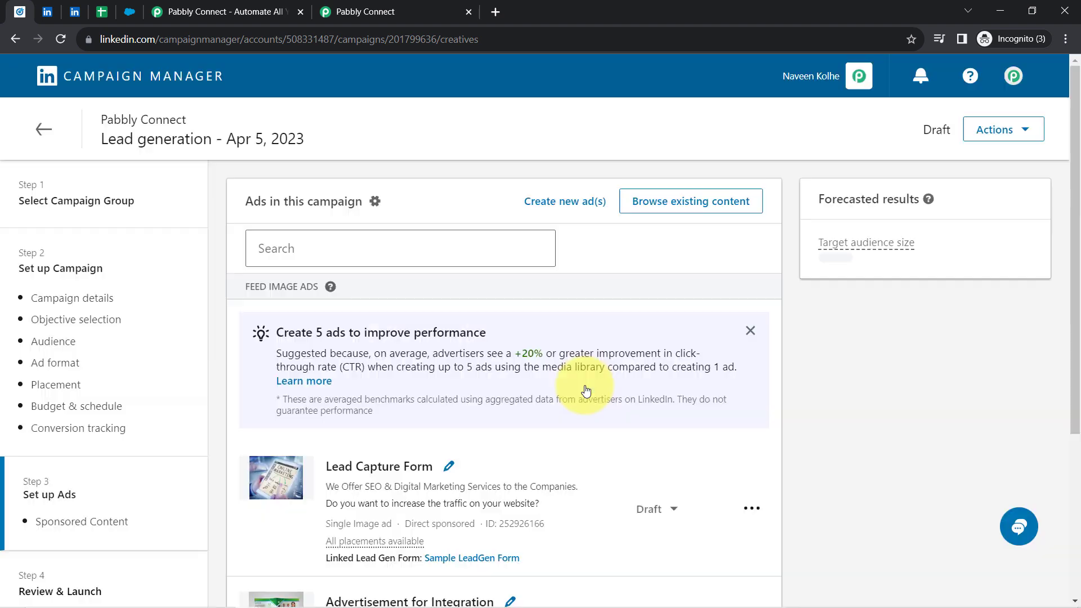
left_click(37, 131)
Return to the Pabbly Connect workflow, save the LinkedIn trigger and try a test request for Sample LeadGen Form
left_click(339, 4)
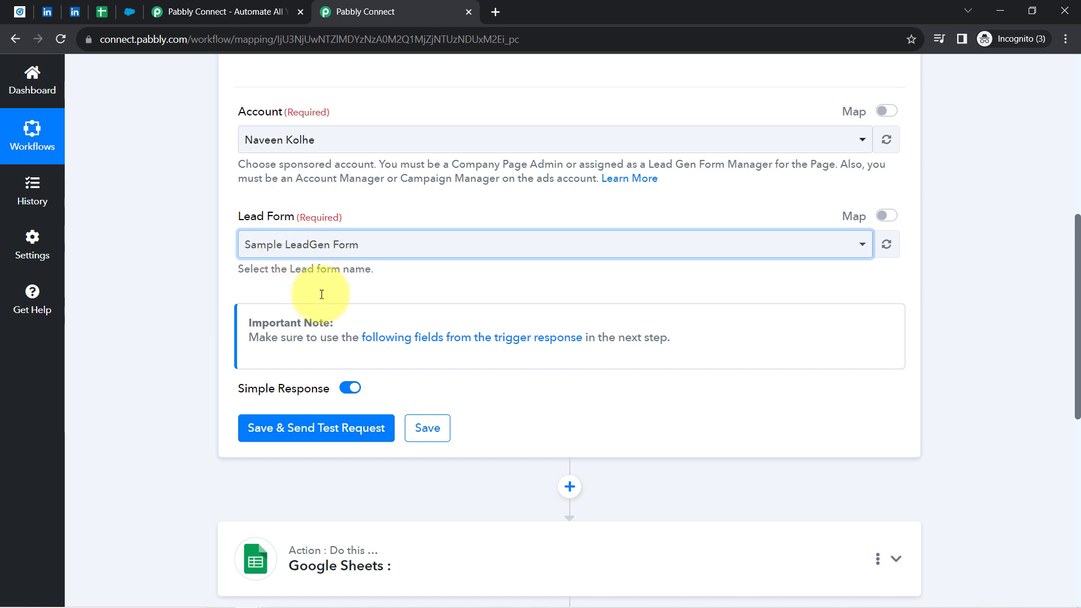
left_click(274, 437)
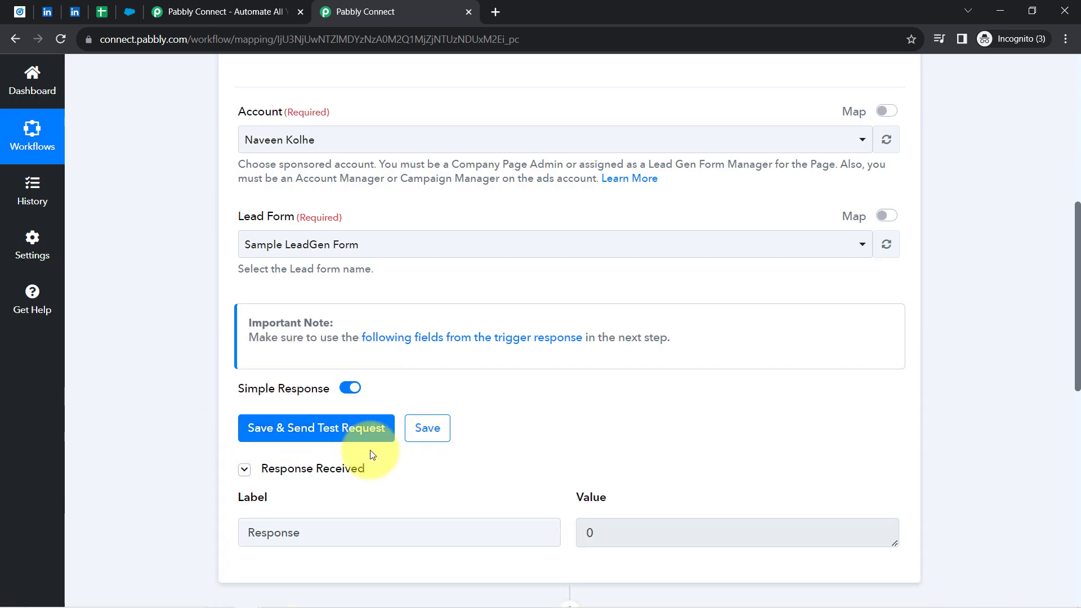
left_click(330, 475)
left_click(307, 448)
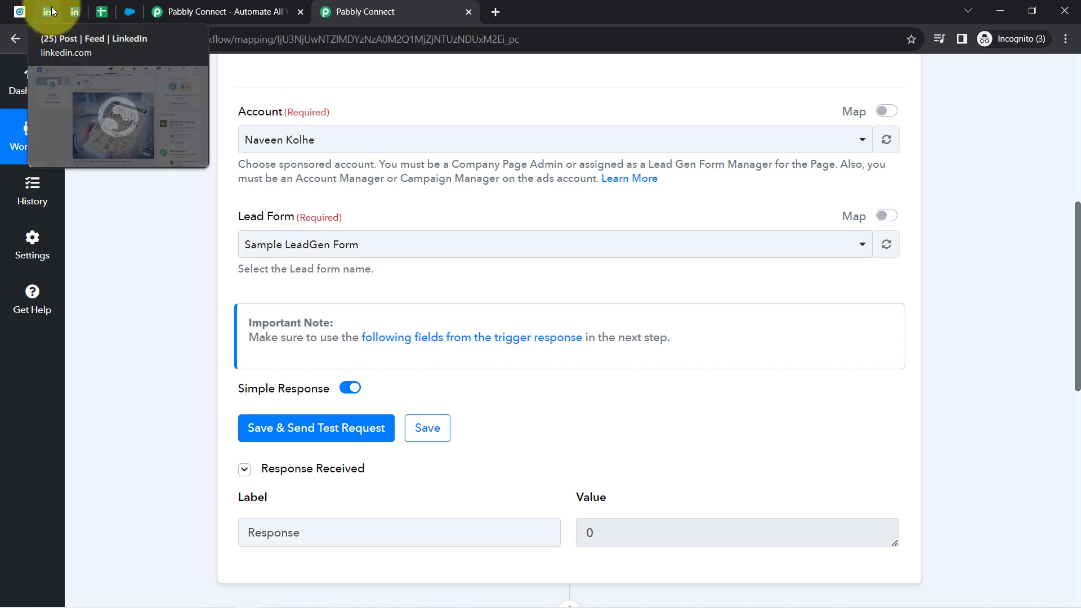
Review the email and phone fields in the LinkedIn ad's lead form, and view the Google Sheets lead sheet and Salesforce contacts
left_click(72, 12)
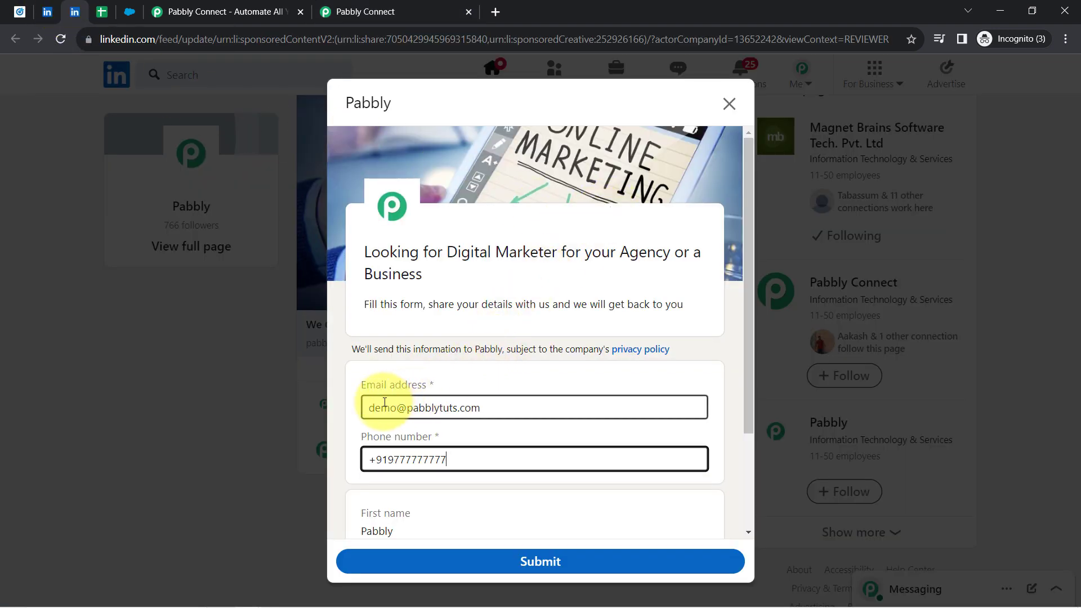
left_click_drag(375, 408, 517, 401)
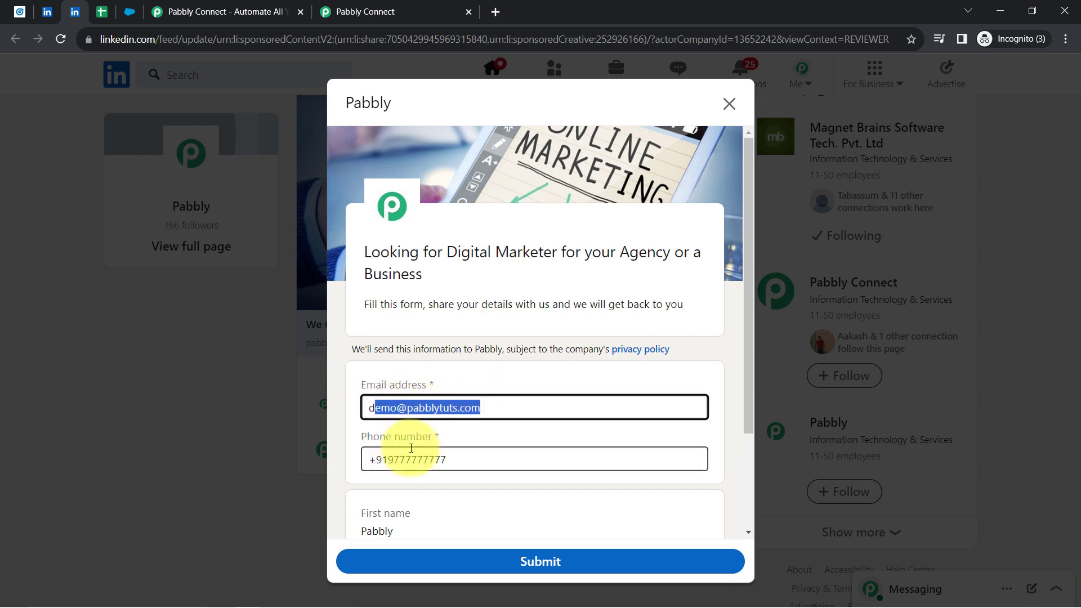
left_click_drag(376, 459, 470, 460)
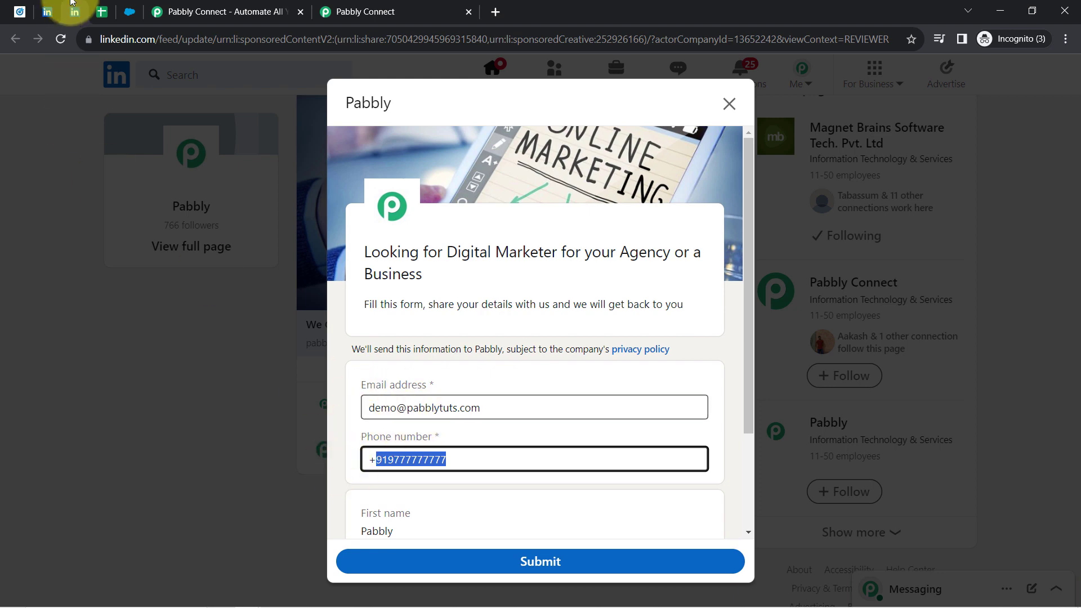
left_click(104, 12)
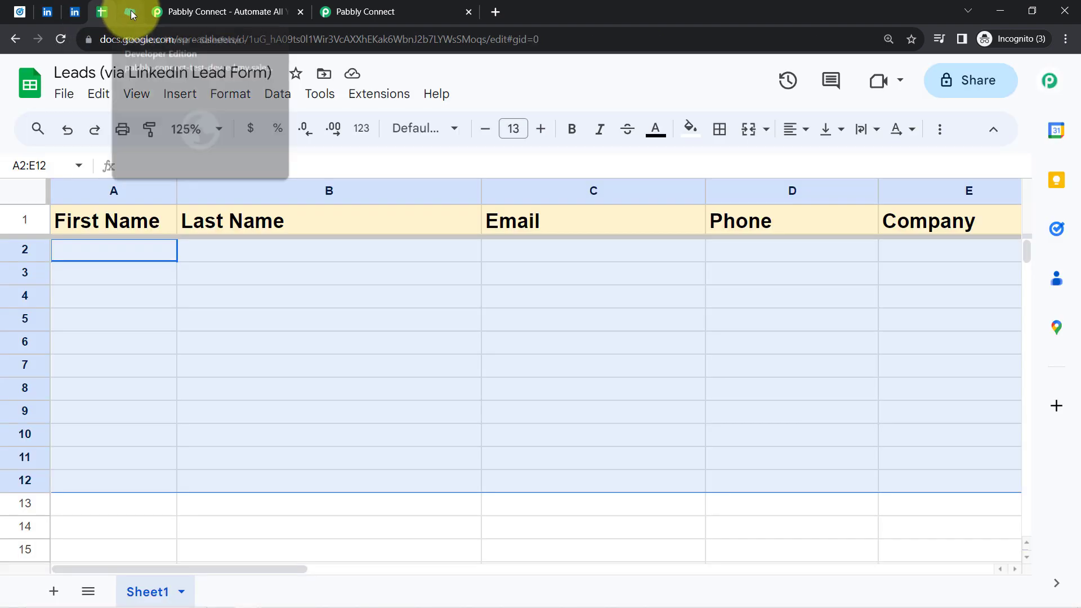
left_click(129, 12)
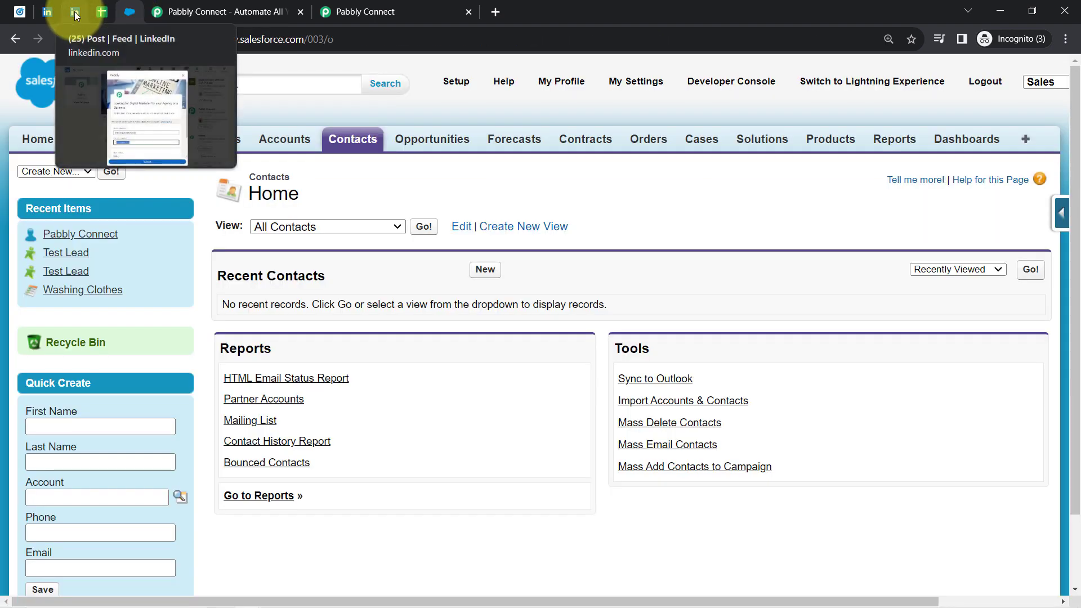
Go back to the ad's lead form on LinkedIn and review its first name and last name fields
left_click(51, 12)
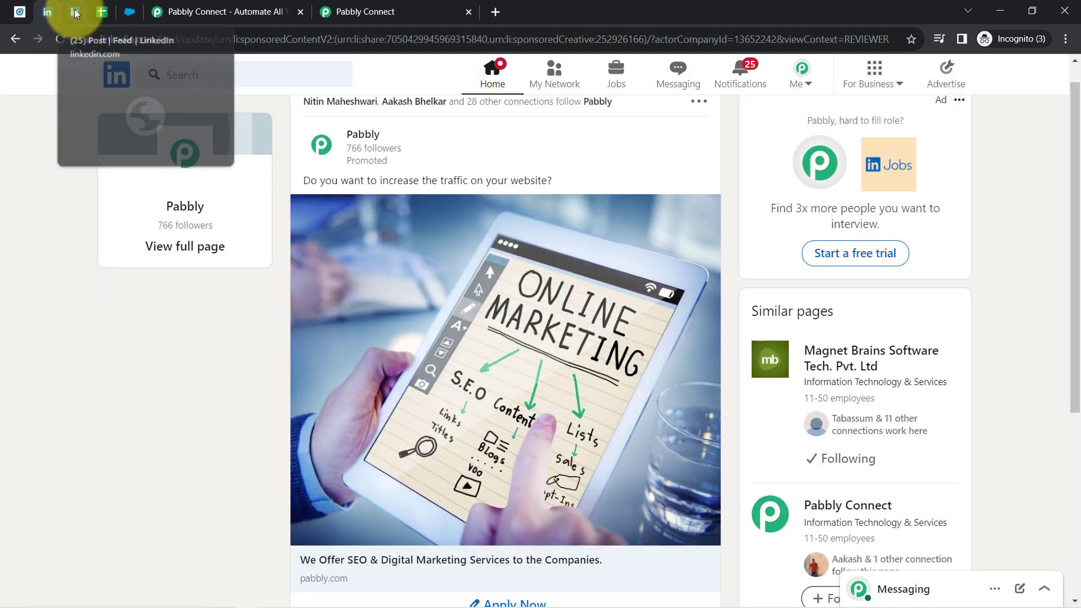
left_click(73, 13)
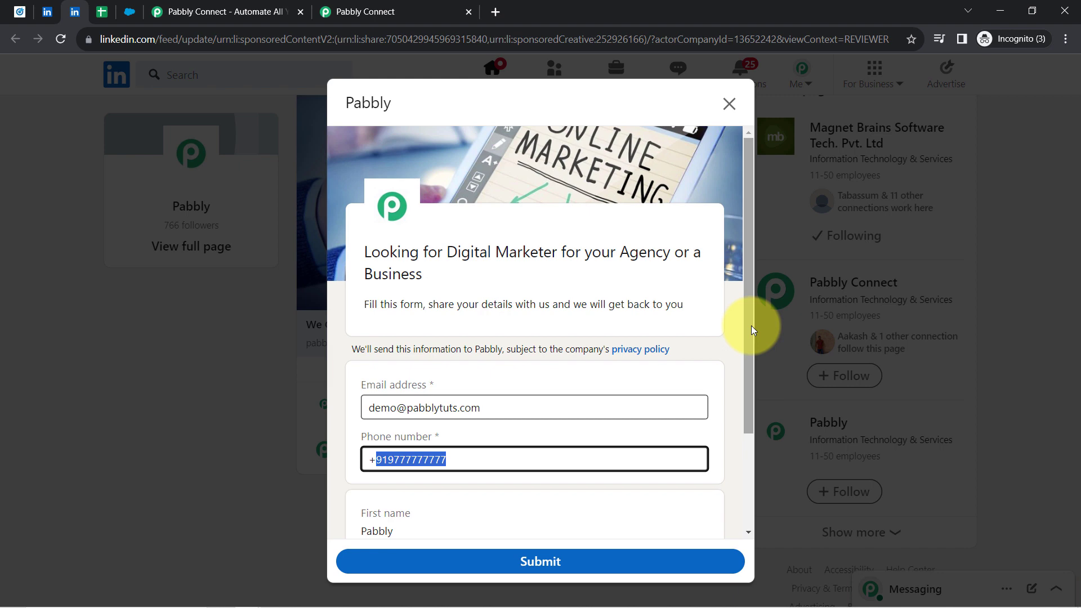
left_click_drag(751, 326, 742, 457)
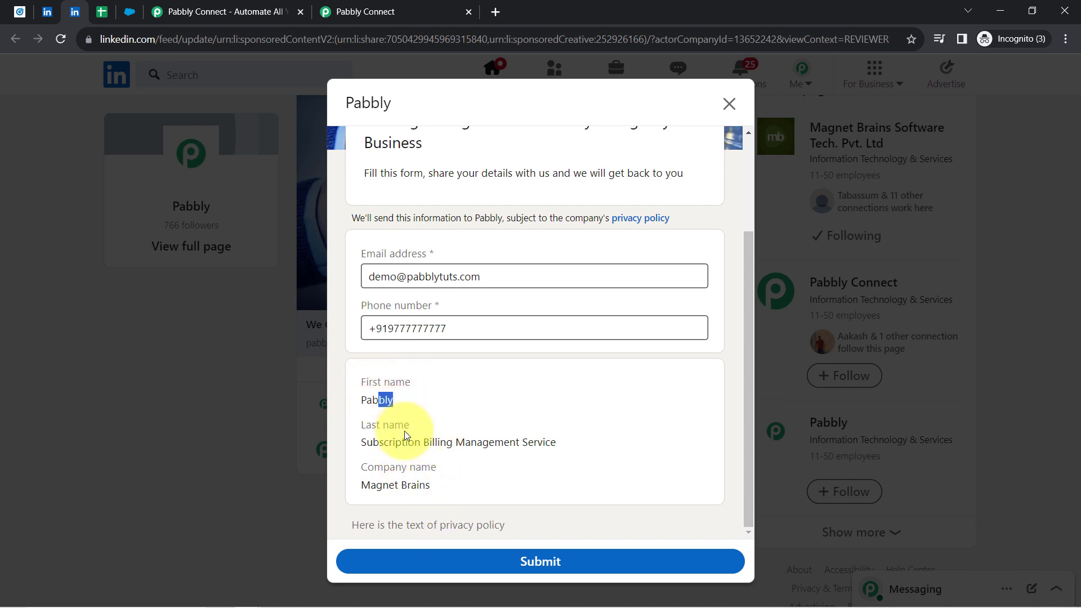
left_click_drag(384, 443, 566, 445)
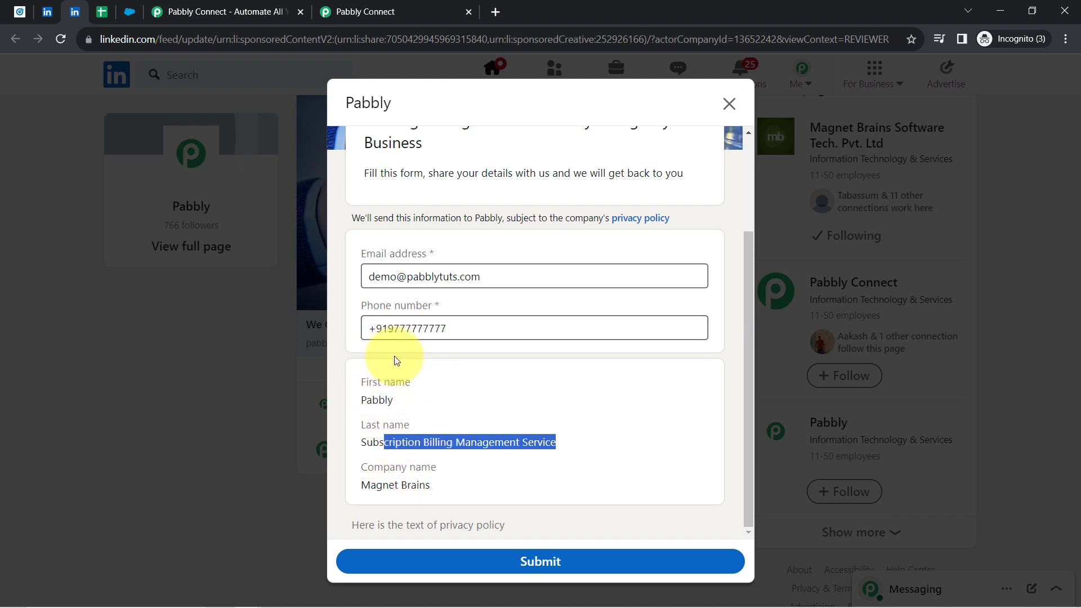
Open the LinkedIn profile's intro for editing and examine its first name and last name fields
left_click(48, 8)
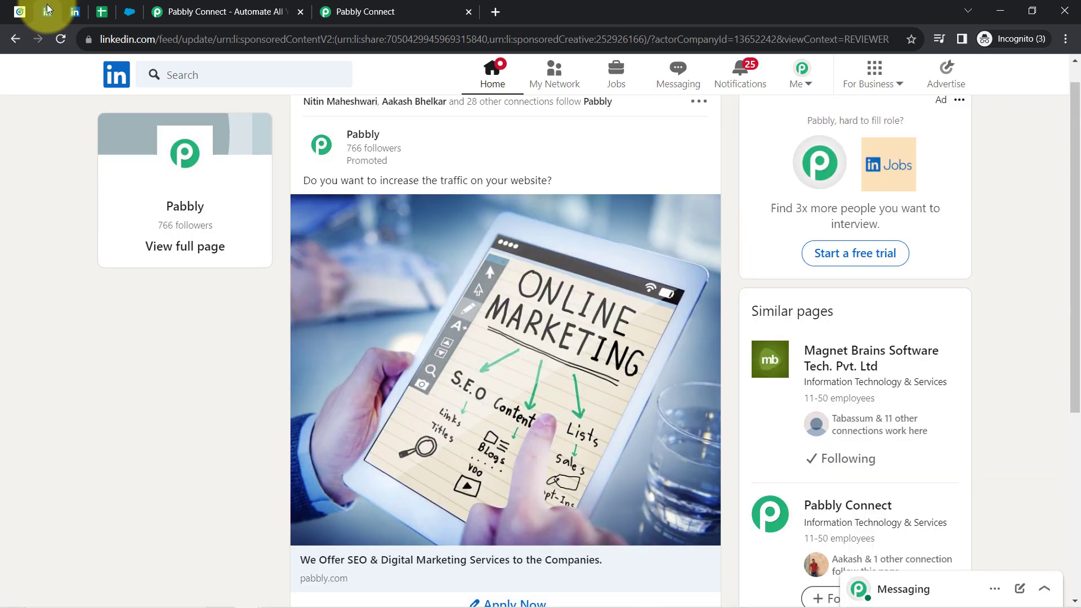
left_click(797, 84)
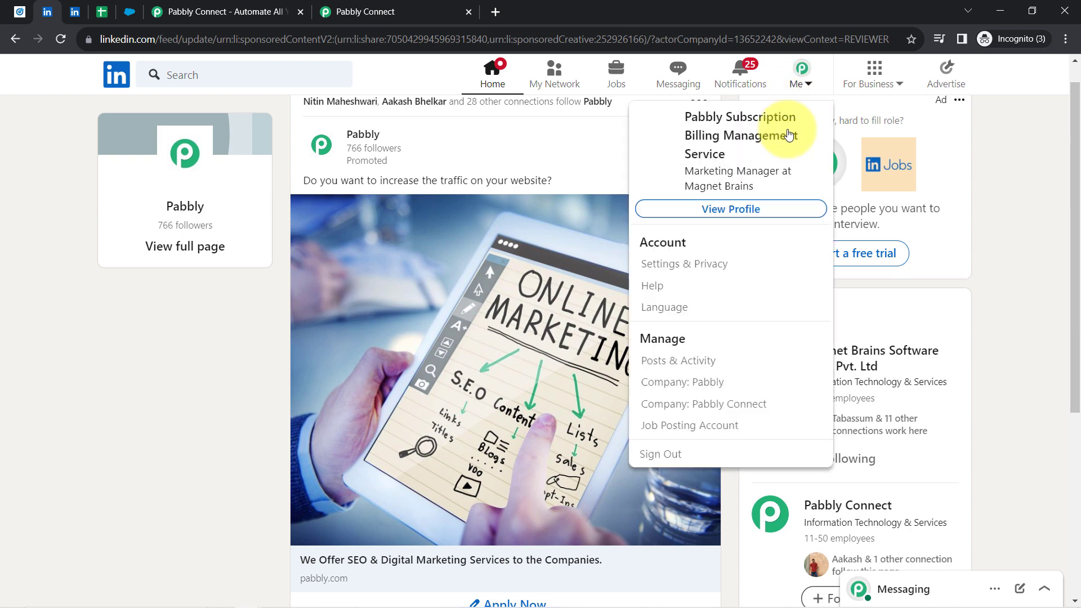
left_click(712, 210)
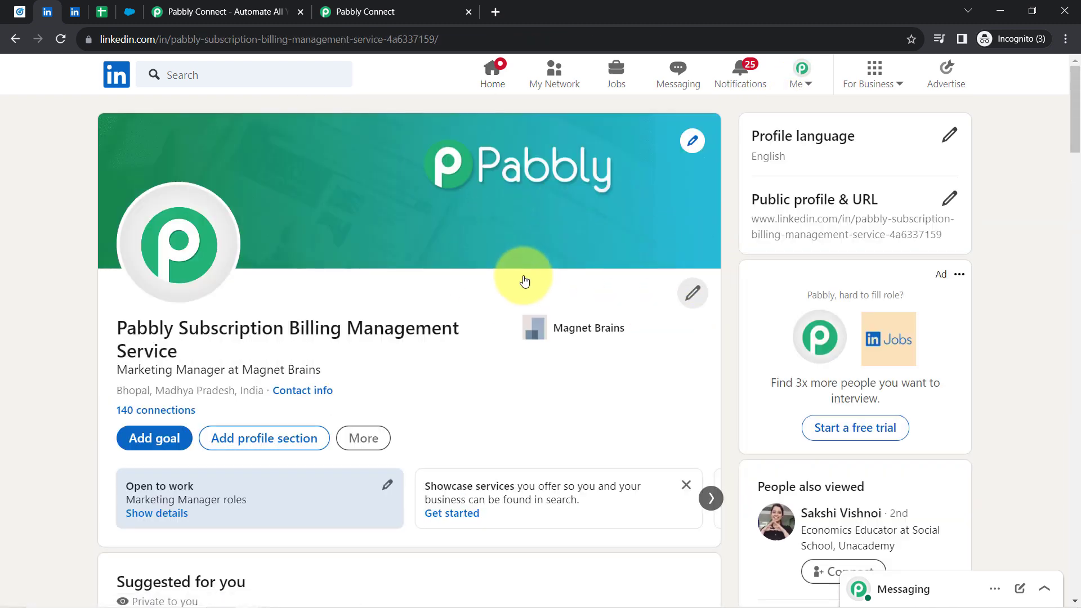
left_click(524, 280)
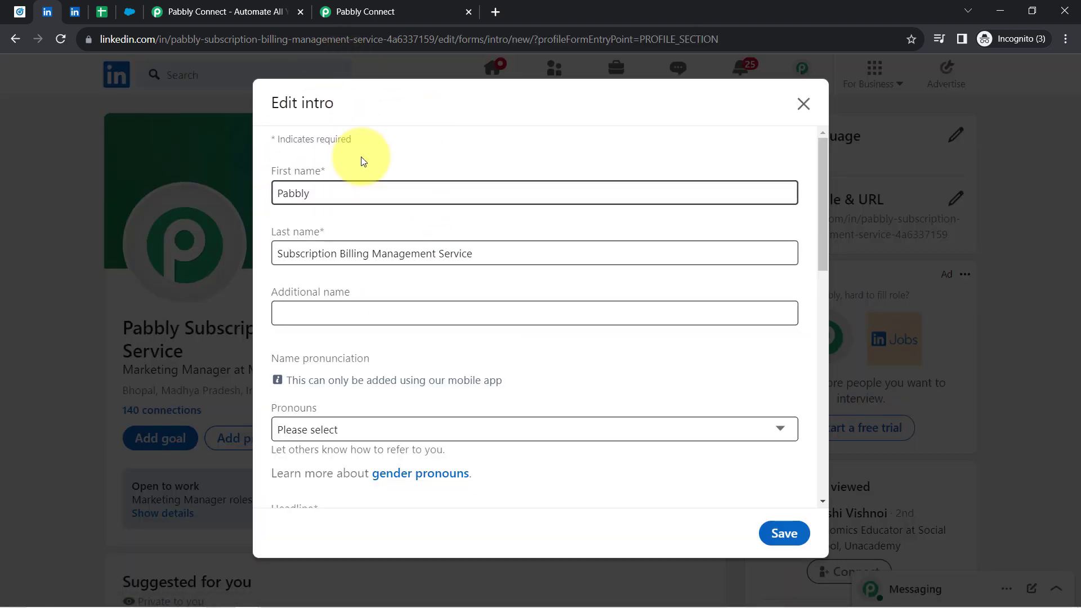
left_click_drag(282, 200, 367, 191)
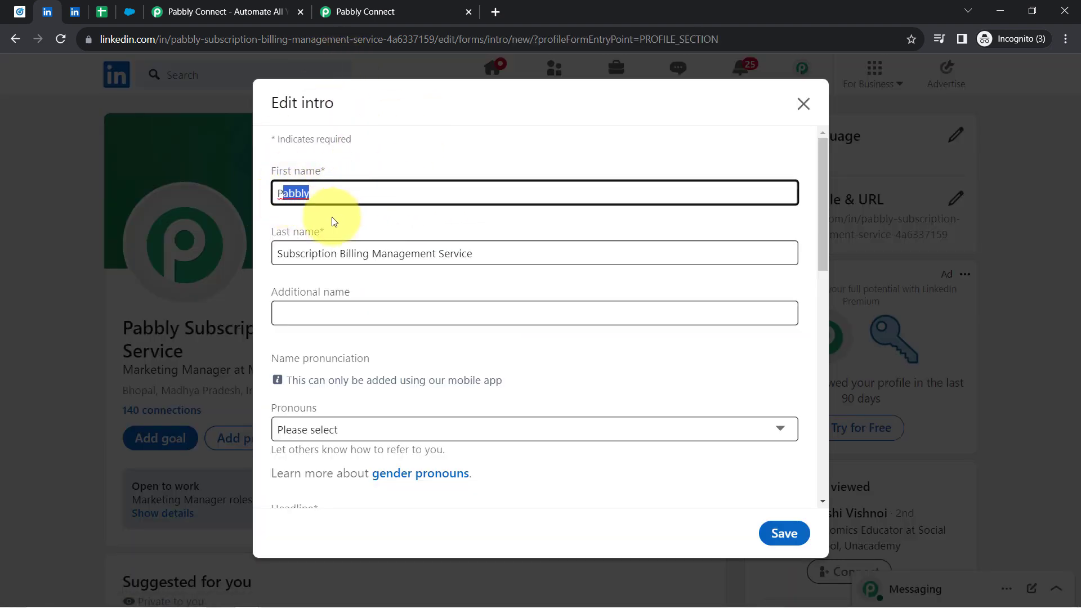
left_click_drag(277, 253, 477, 252)
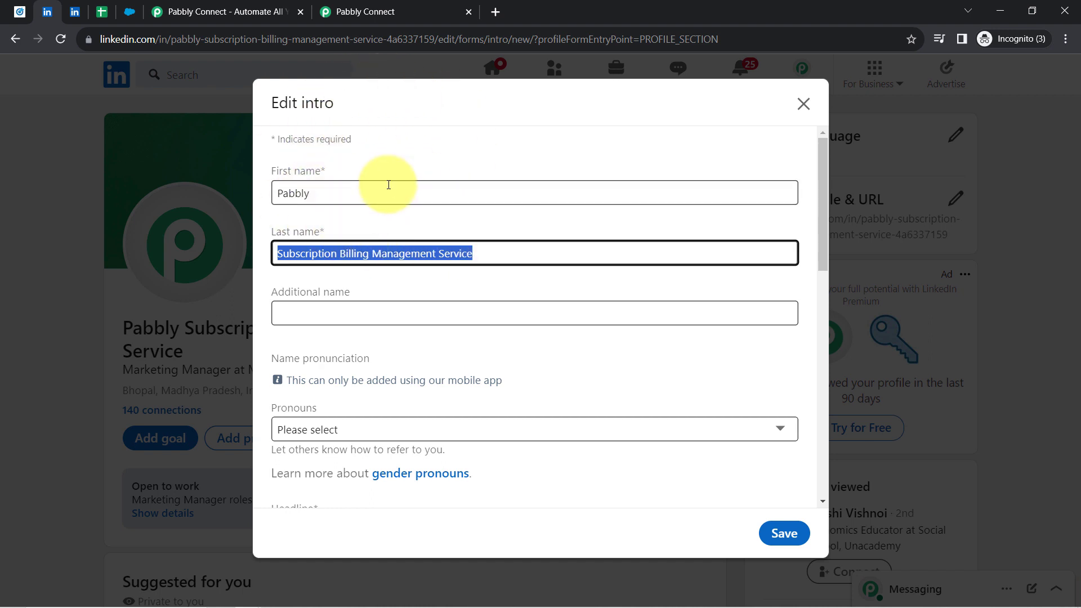
Submit the filled-in lead form on LinkedIn and capture the lead in Pabbly Connect by sending the trigger's test request
left_click(73, 16)
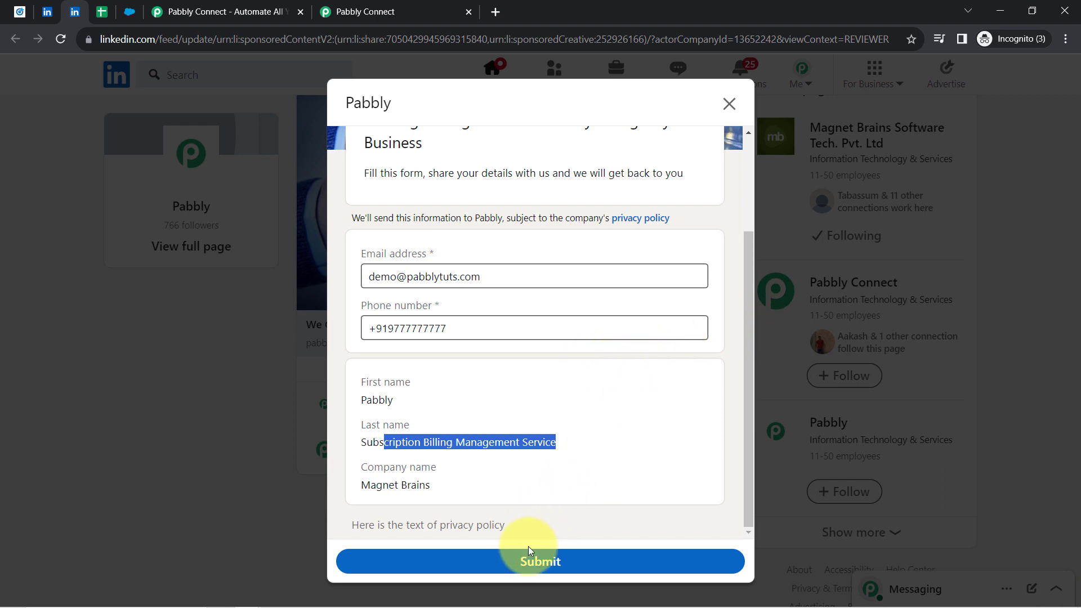
left_click(530, 567)
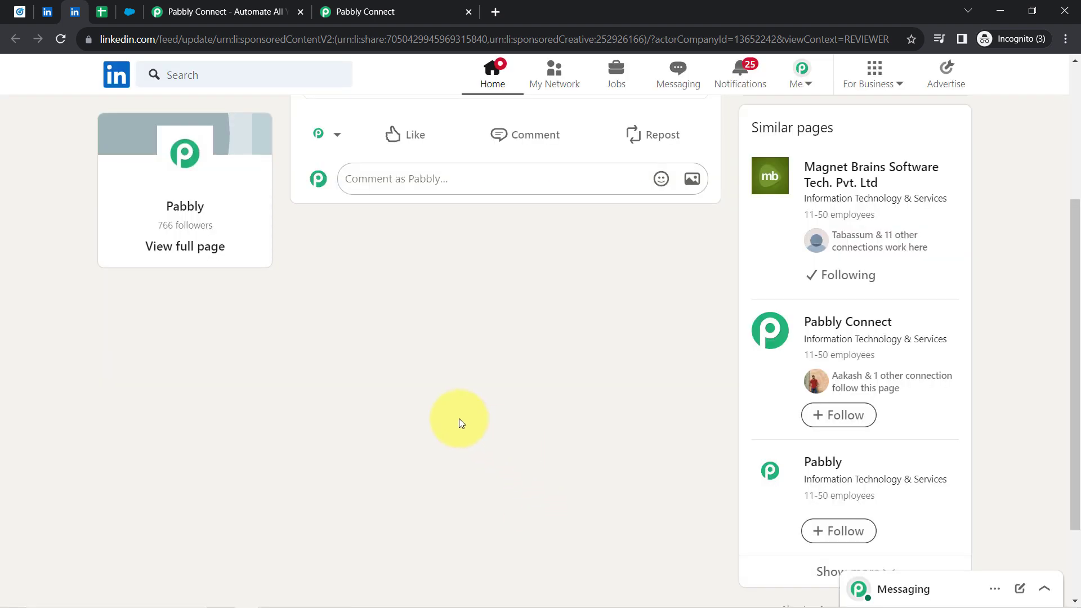
left_click(405, 7)
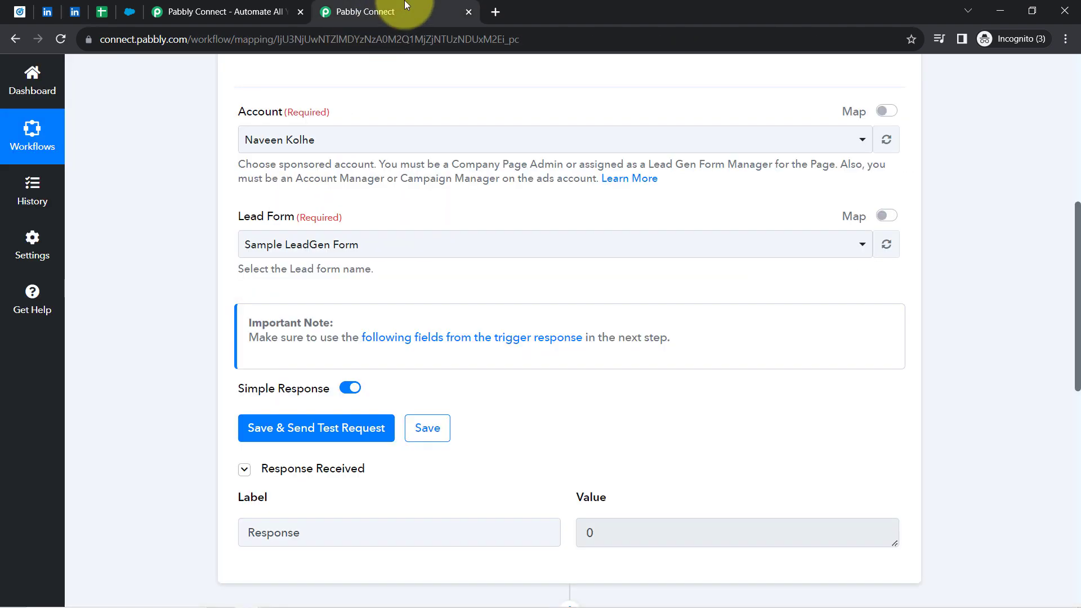
left_click(322, 433)
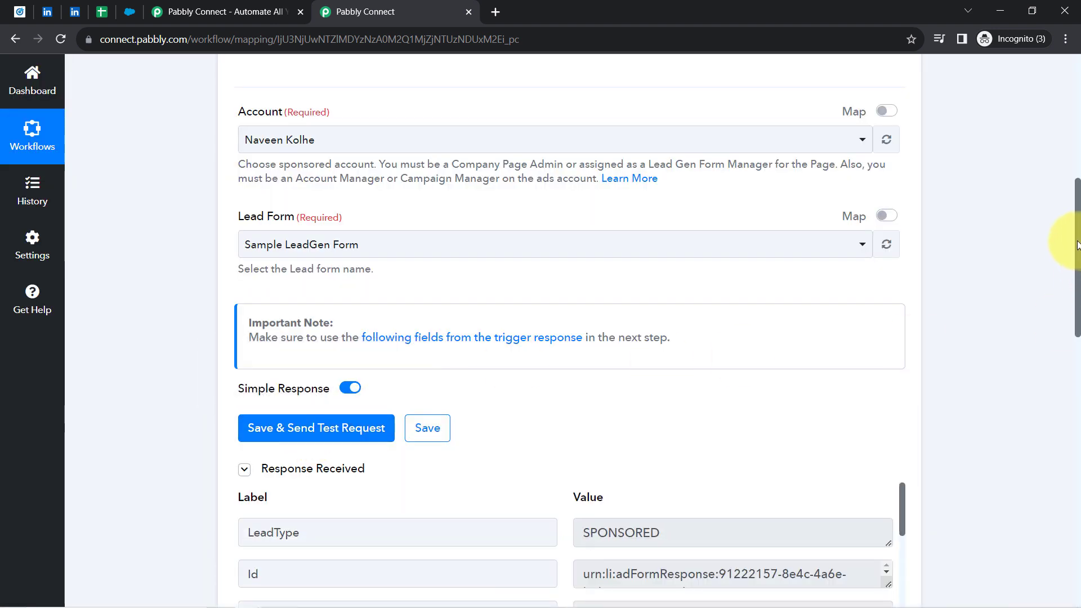
scroll(1069, 259, "down", 5)
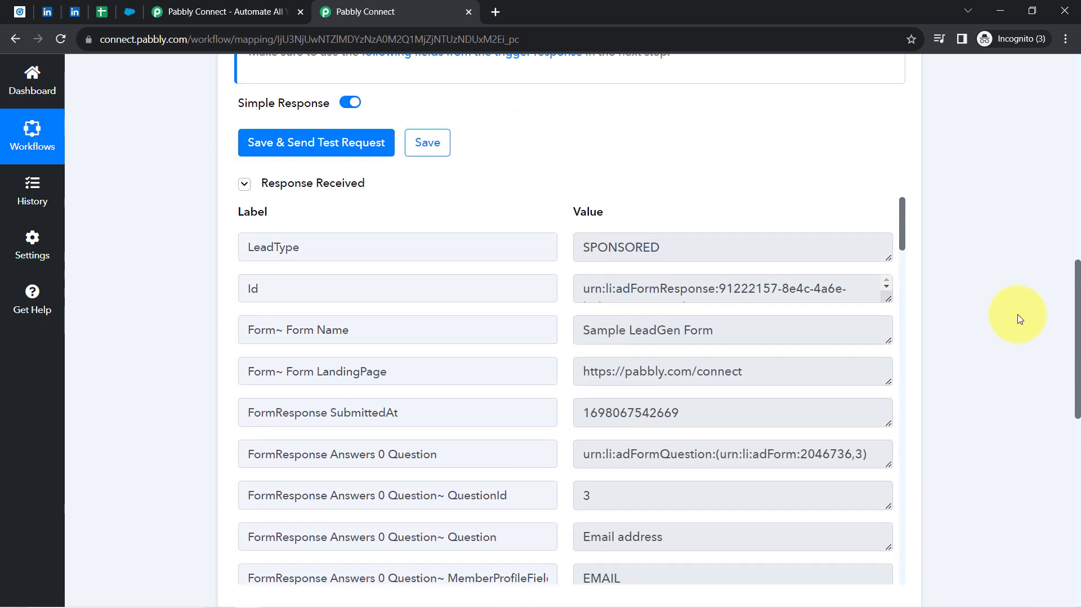
Examine the form name, email, phone number, first name, last name and company name in the trigger's captured response
left_click(318, 188)
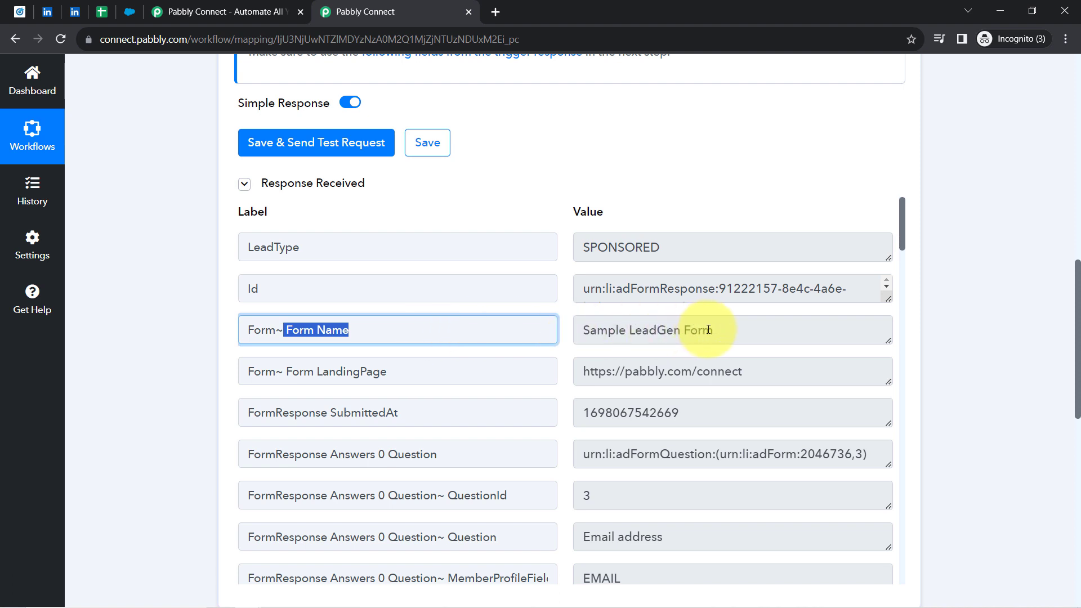
left_click_drag(702, 330, 588, 331)
left_click_drag(903, 230, 905, 297)
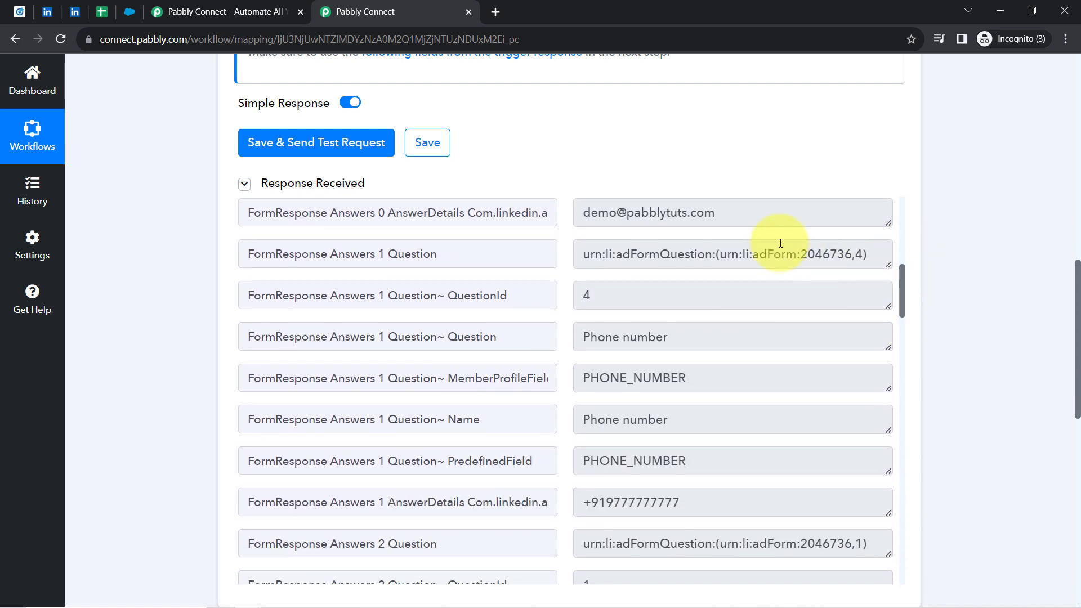
left_click_drag(598, 212, 753, 228)
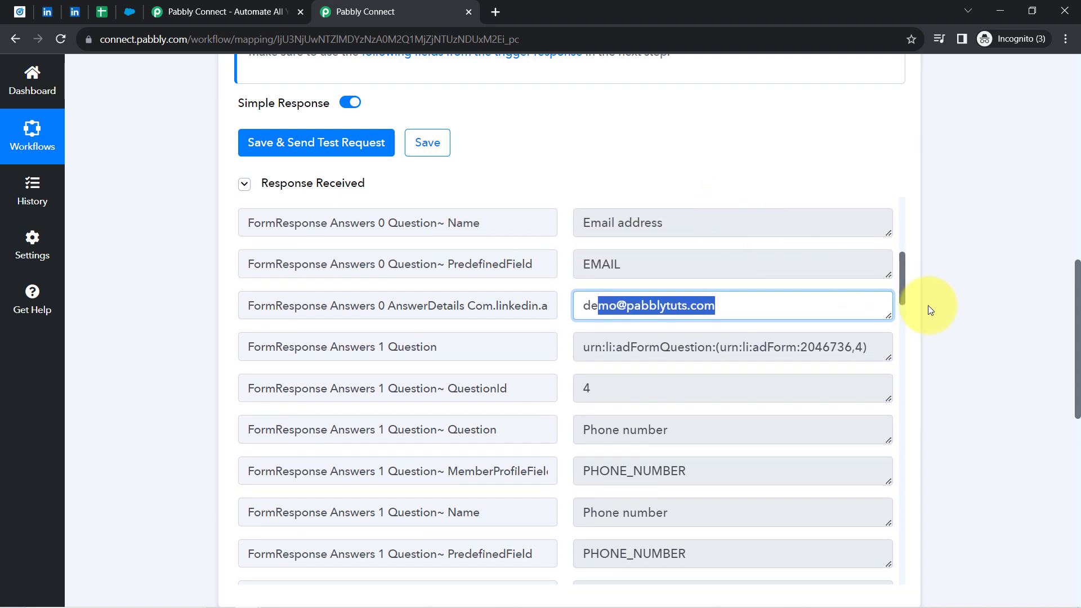
left_click_drag(902, 276, 900, 325)
left_click_drag(678, 275, 620, 275)
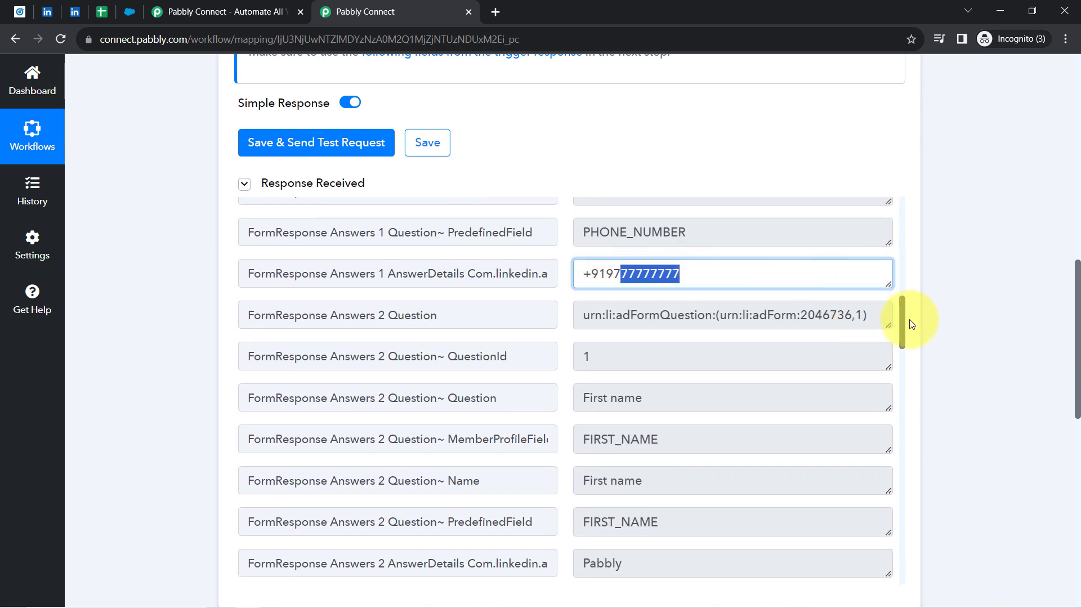
left_click_drag(900, 313, 903, 365)
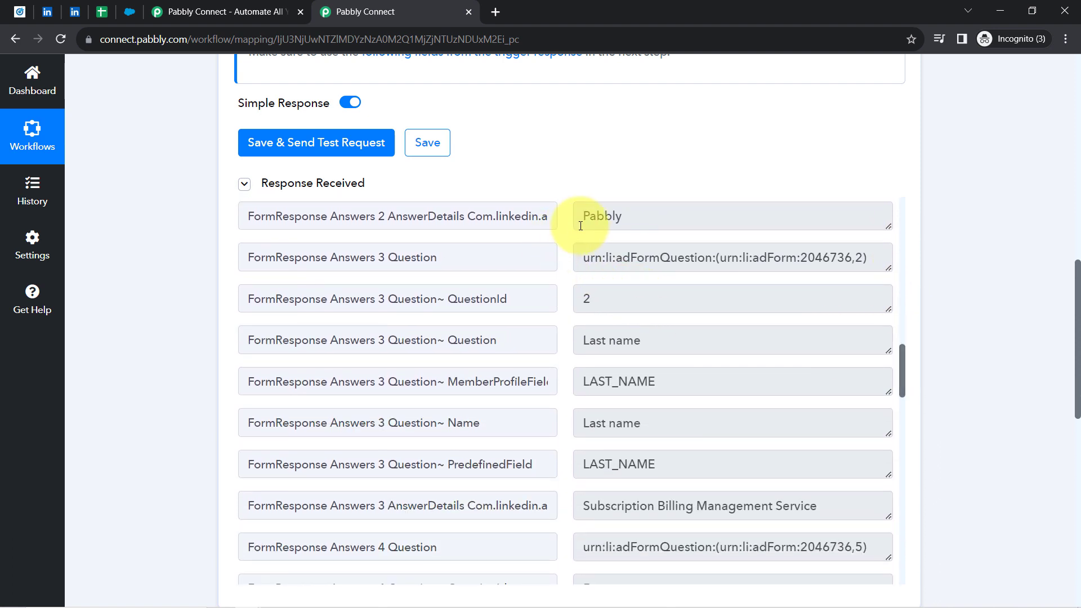
left_click_drag(590, 216, 663, 217)
left_click_drag(597, 505, 762, 506)
left_click_drag(901, 363, 902, 415)
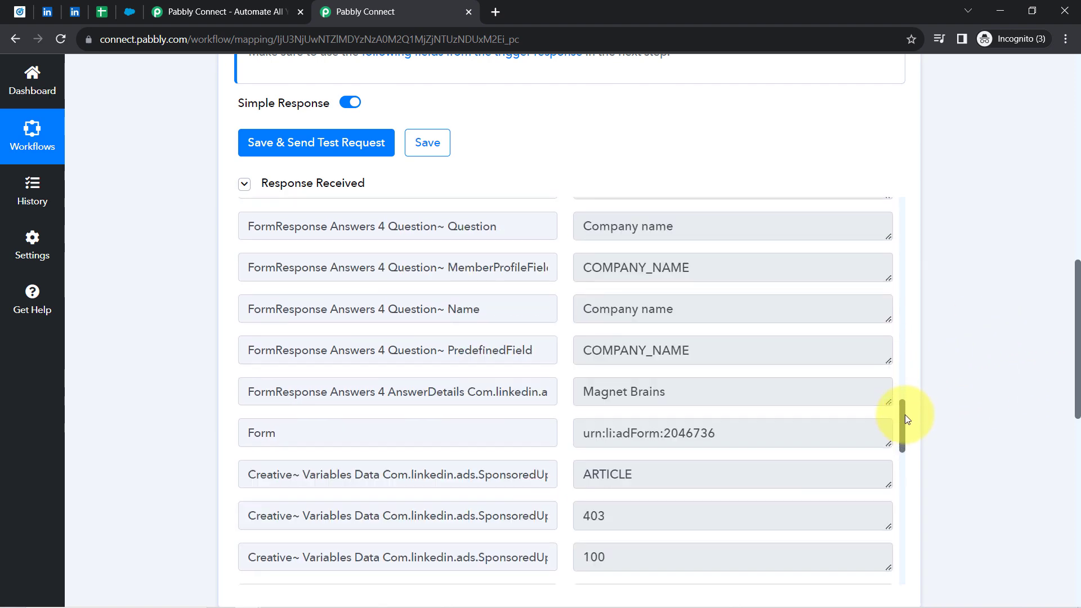
left_click_drag(687, 366, 592, 365)
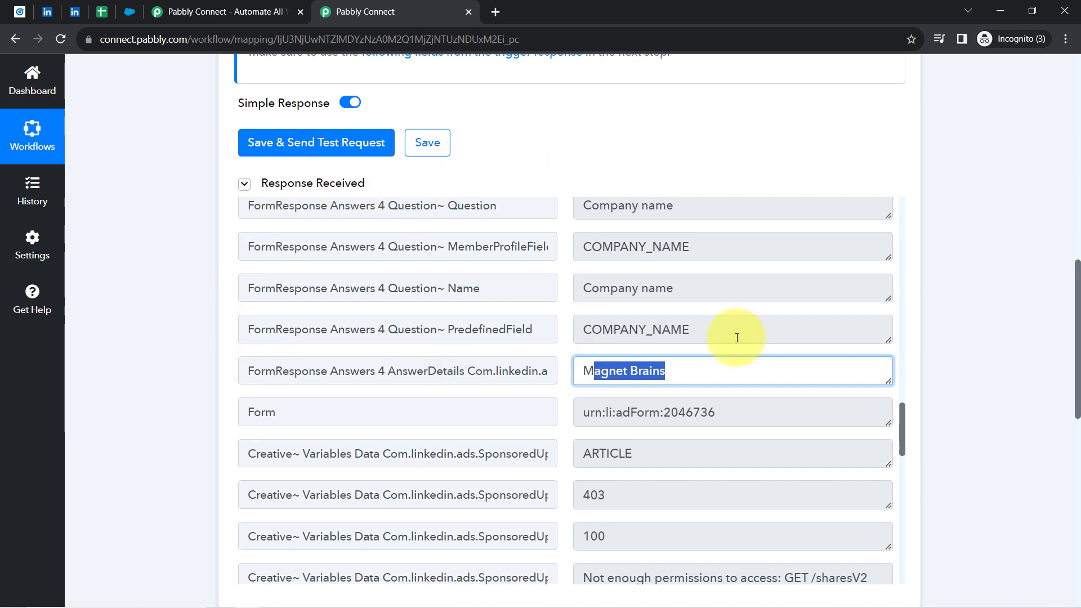
Collapse the LinkedIn Lead Gen Forms trigger and briefly view the LinkedIn profile's intro before returning to the workflow
left_click_drag(1076, 316, 1043, 89)
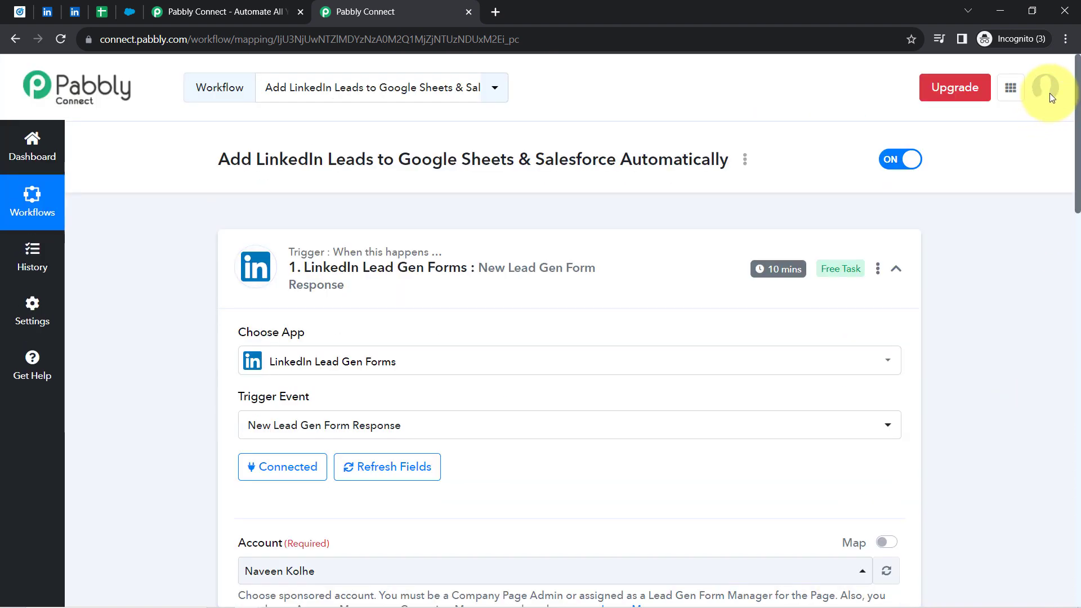
left_click(304, 262)
mouse_move(366, 258)
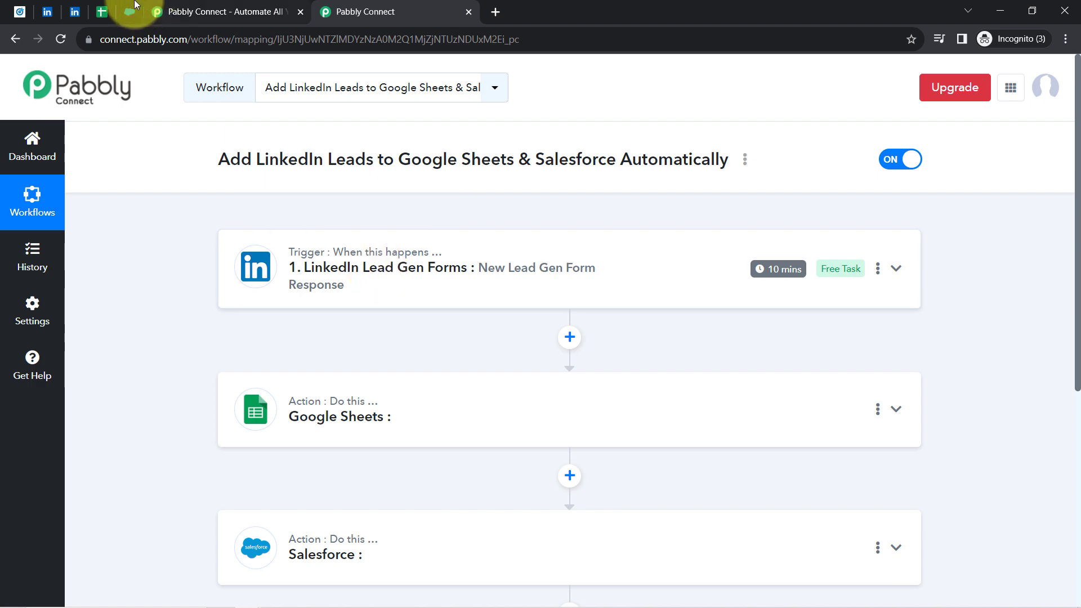
left_click(47, 12)
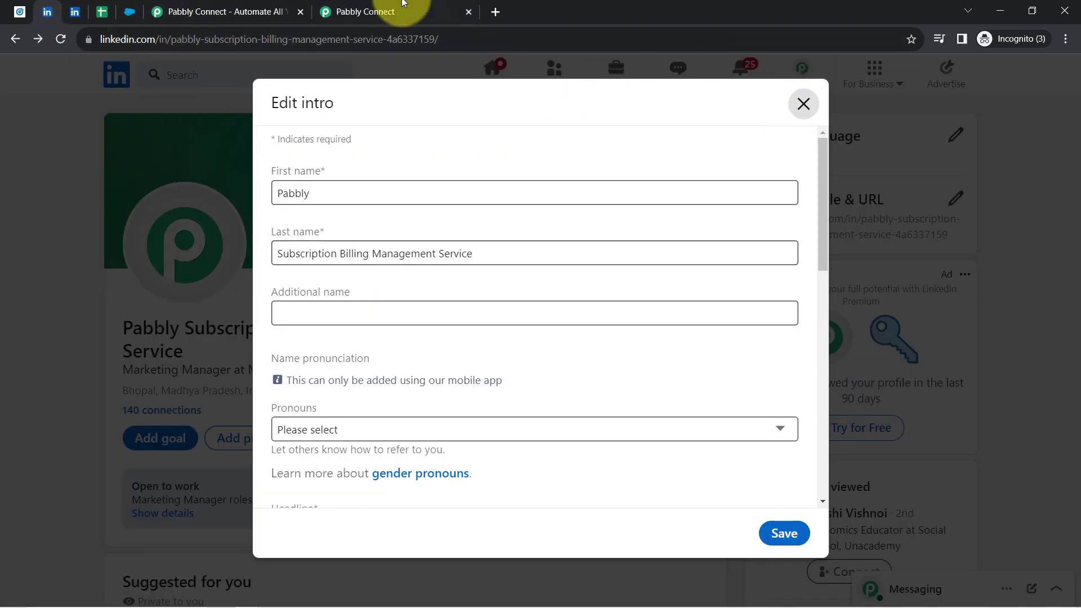
left_click(372, 8)
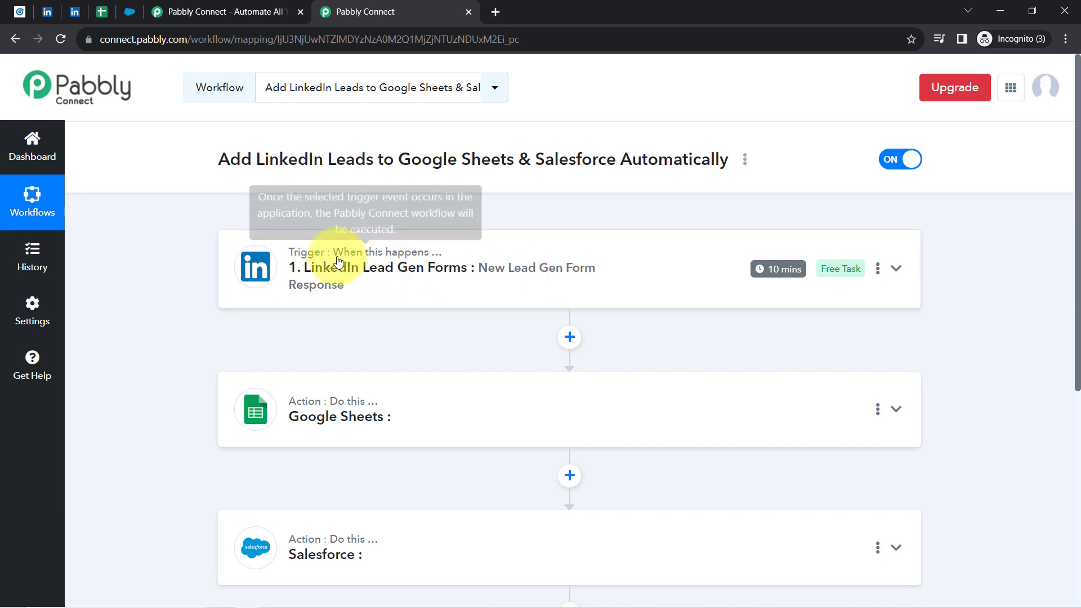
mouse_move(777, 278)
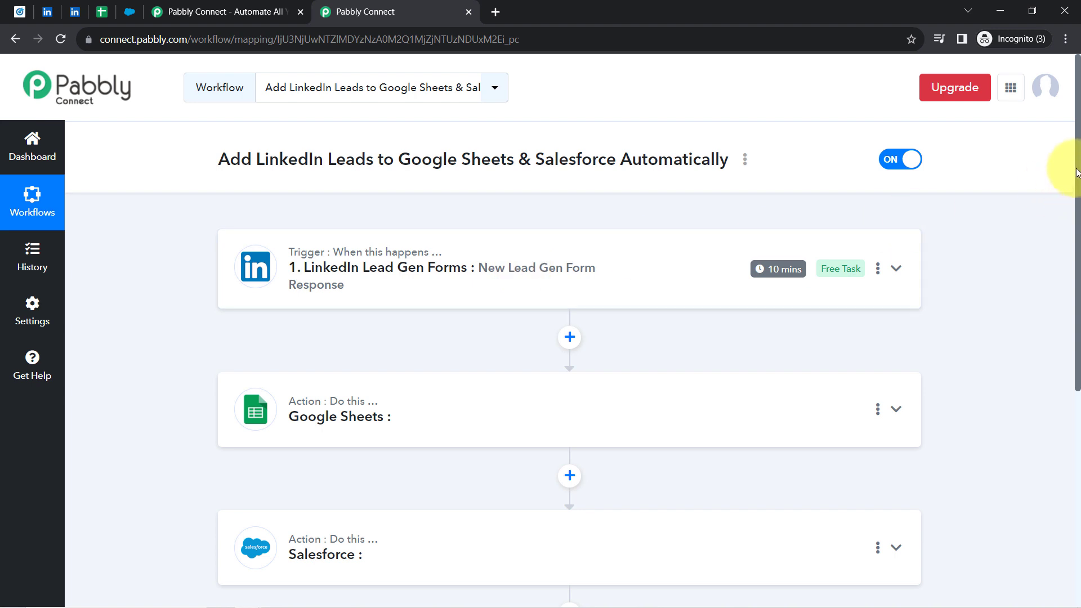
Set the Google Sheets action's event to Add New Row and open its account connection settings
left_click_drag(1076, 172, 1064, 275)
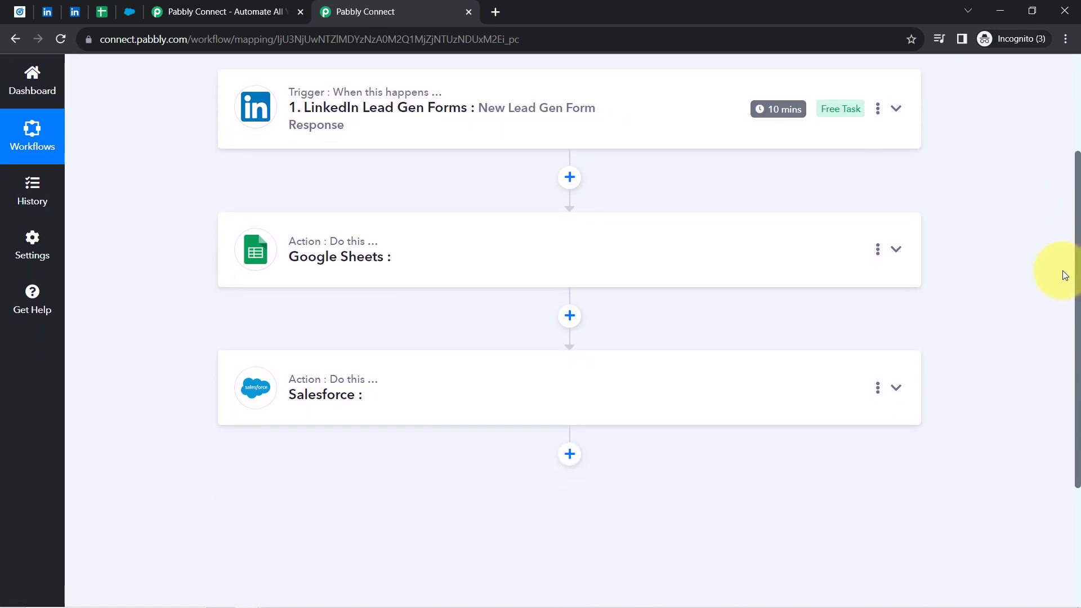
scroll(1065, 274, "down", 1)
scroll(1060, 287, "down", 3)
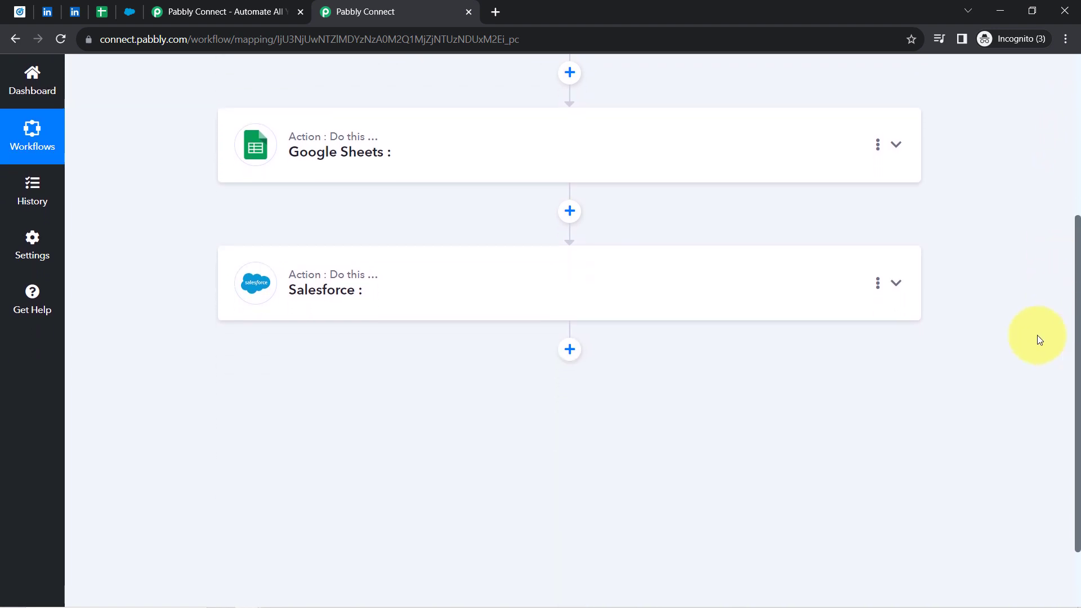
left_click(360, 161)
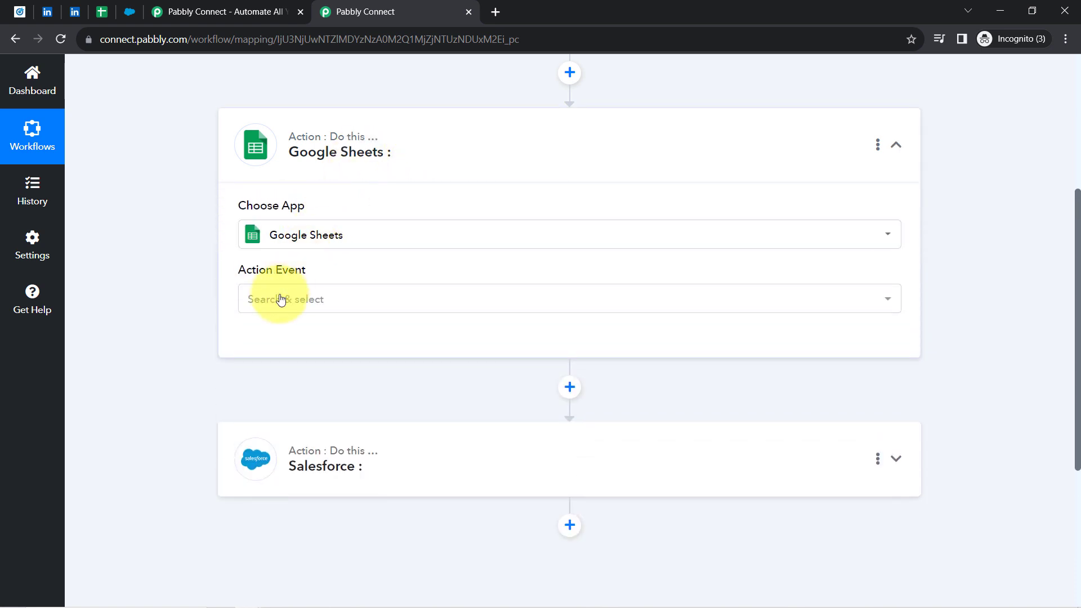
left_click(273, 311)
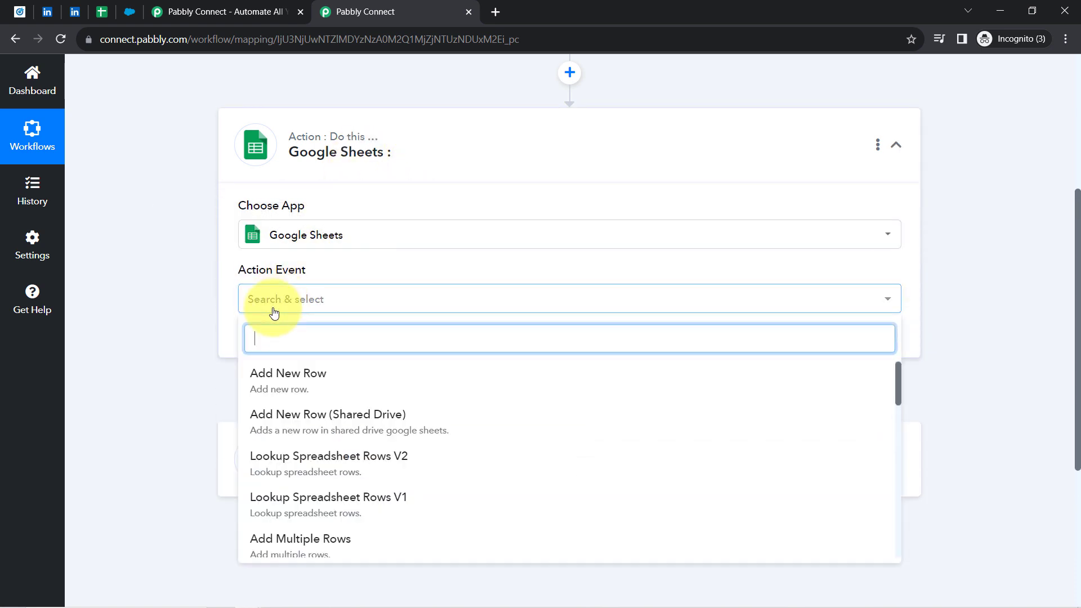
left_click(275, 385)
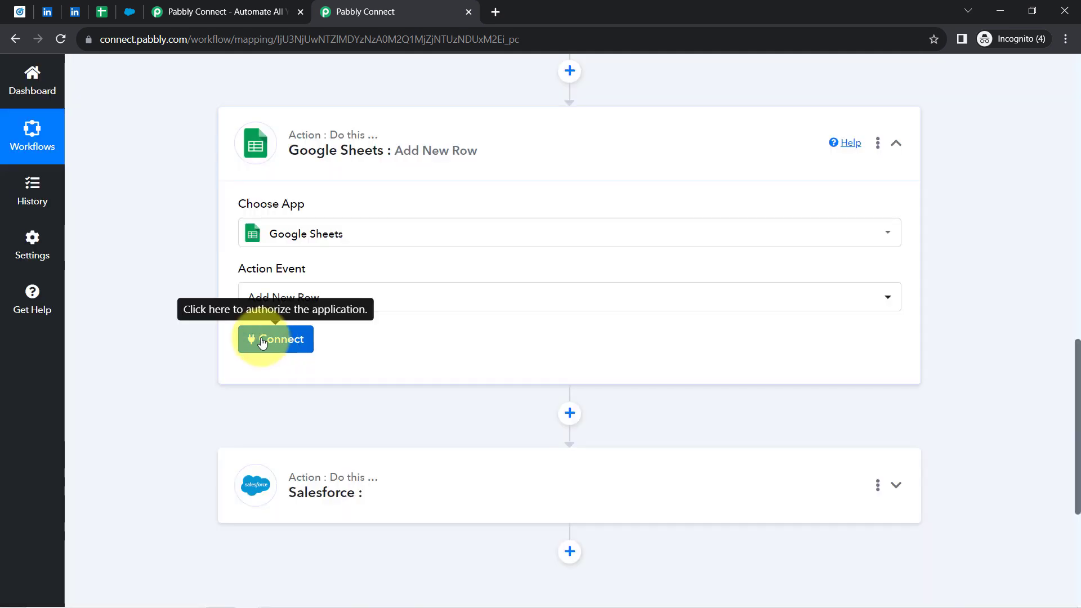
left_click(267, 340)
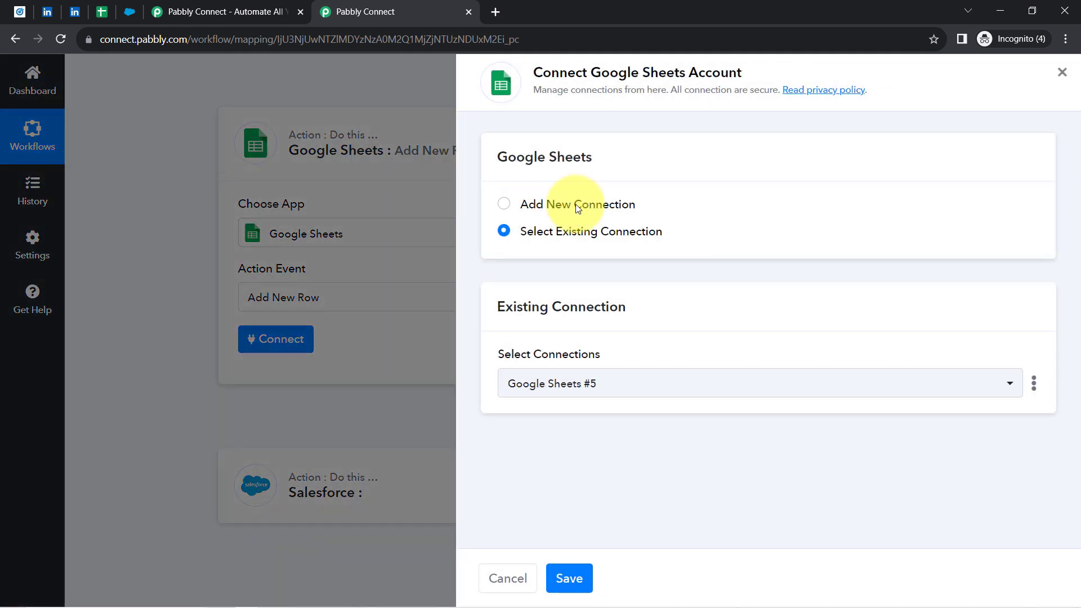
left_click(576, 205)
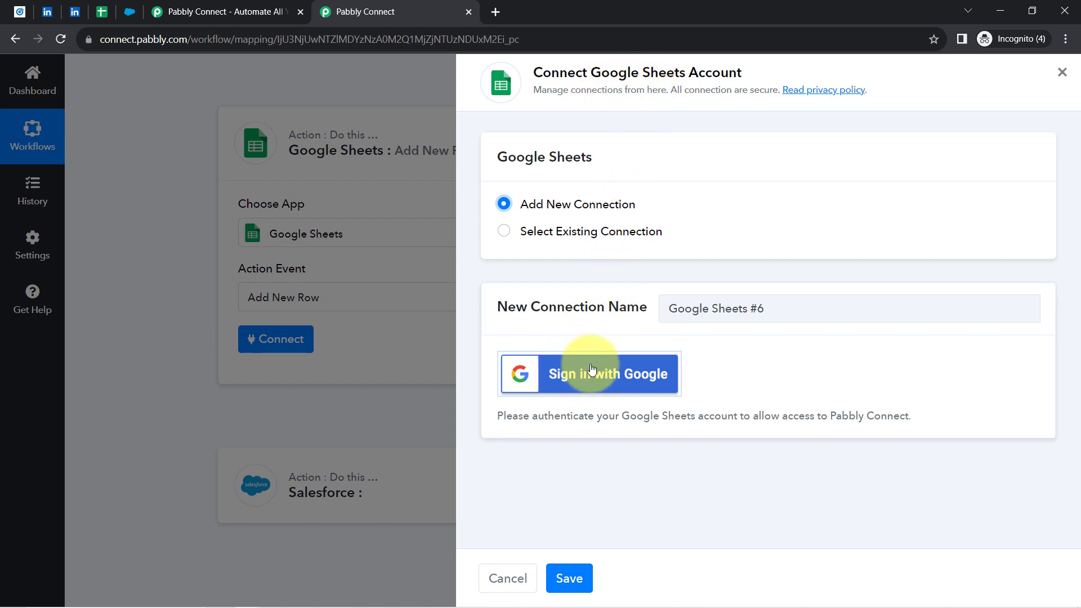
left_click(615, 377)
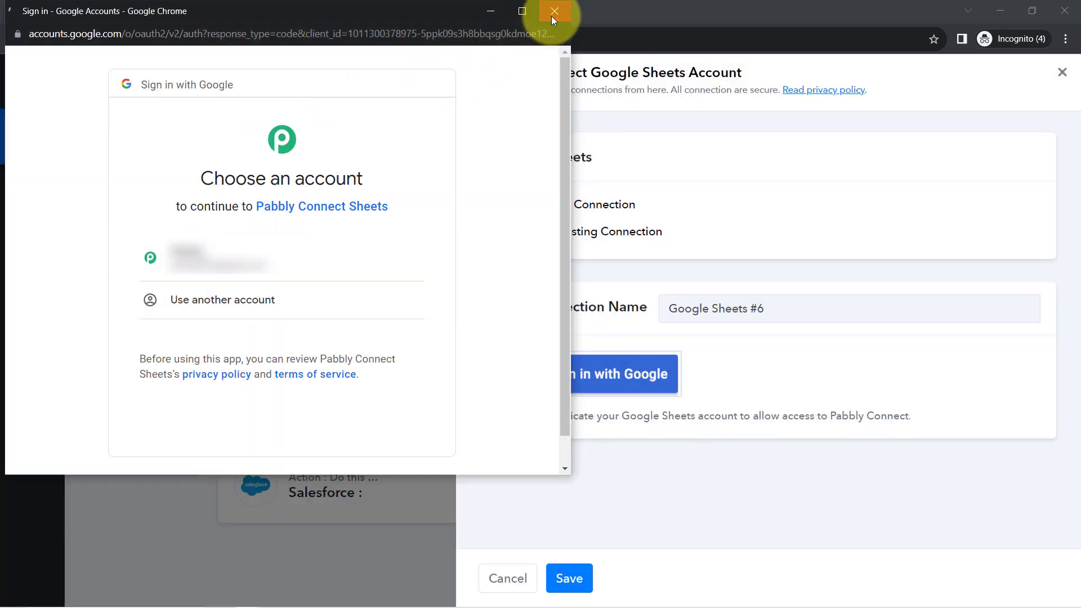
left_click(552, 16)
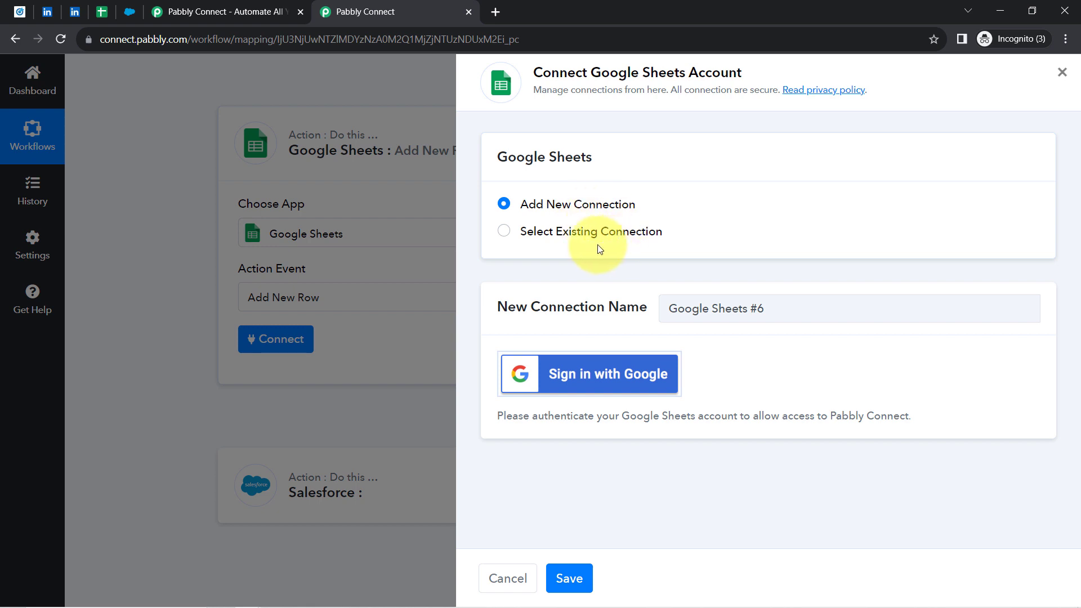
Connect the Google Sheets action through the existing connection Google Sheets #5
left_click(567, 232)
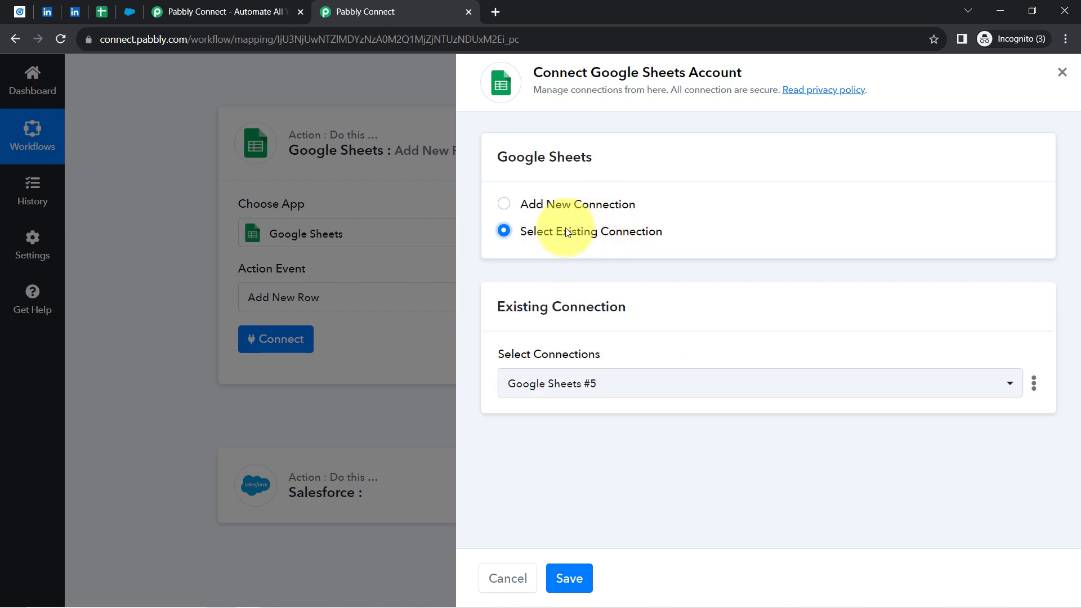
left_click(569, 579)
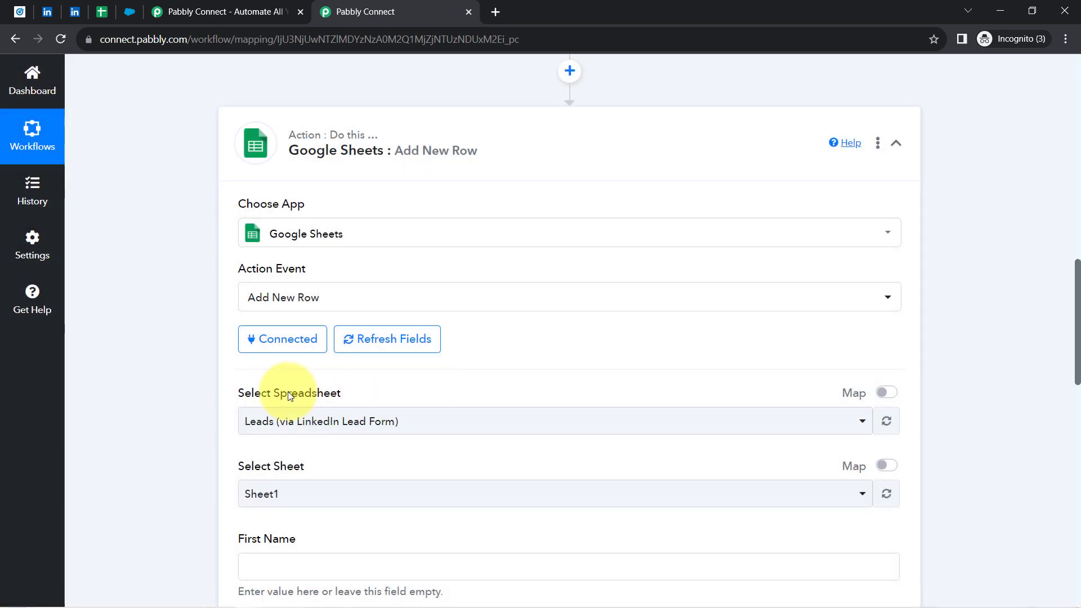
Select the spreadsheet Leads (via LinkedIn Lead Form) for the new row, checking its title in Google Sheets
left_click_drag(255, 393, 344, 392)
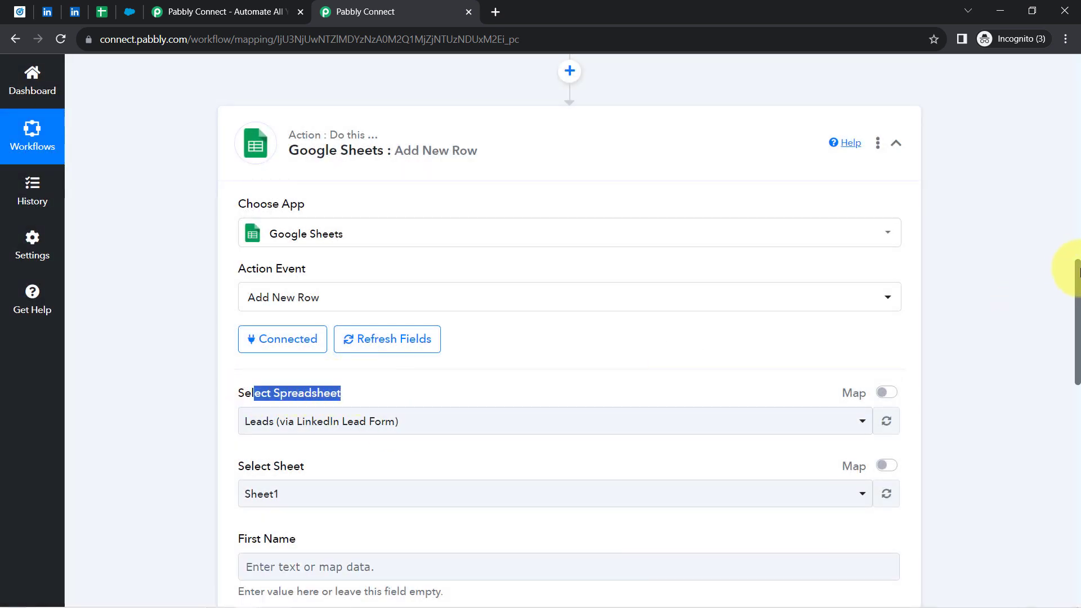
left_click_drag(1077, 272, 1076, 327)
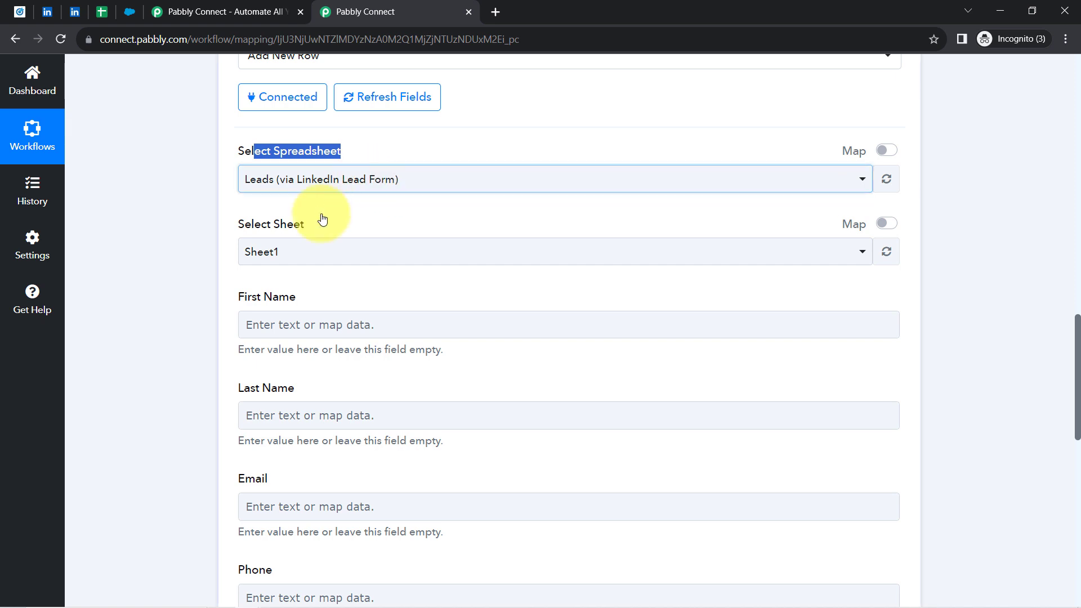
left_click(318, 181)
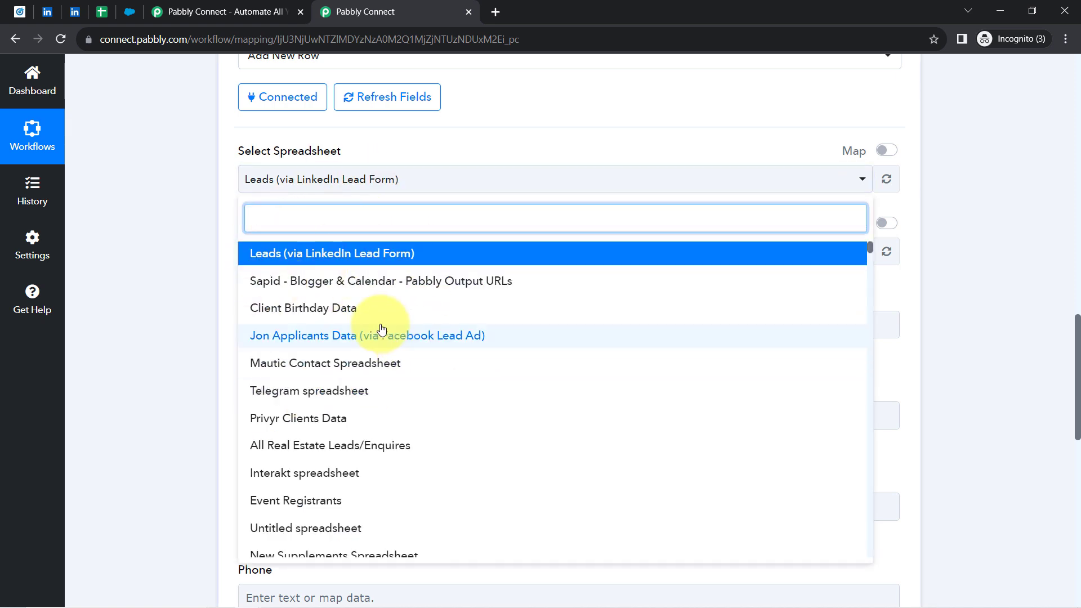
left_click(102, 11)
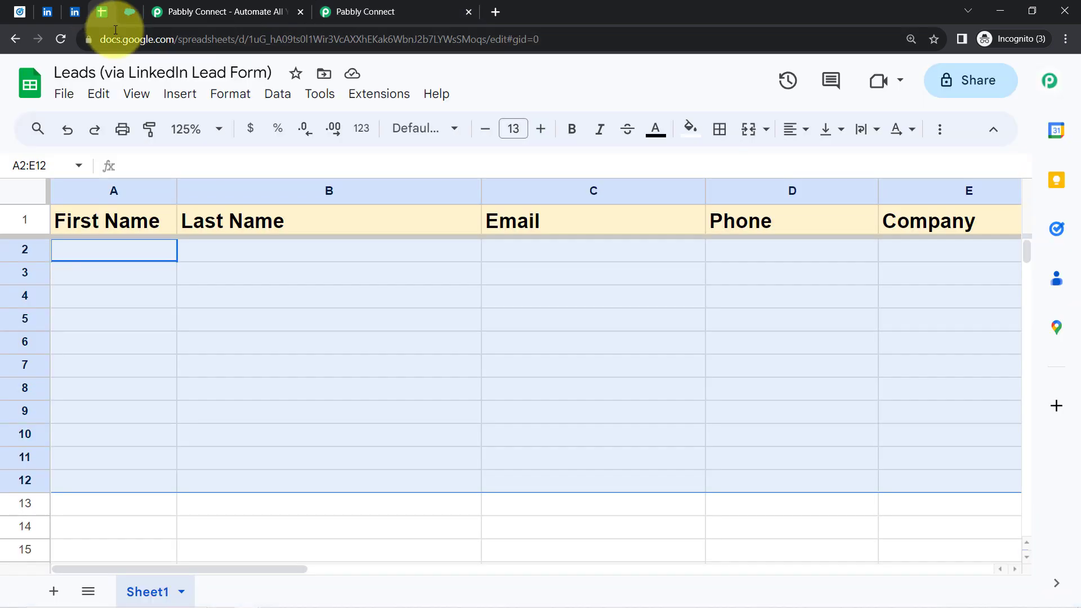
left_click(65, 75)
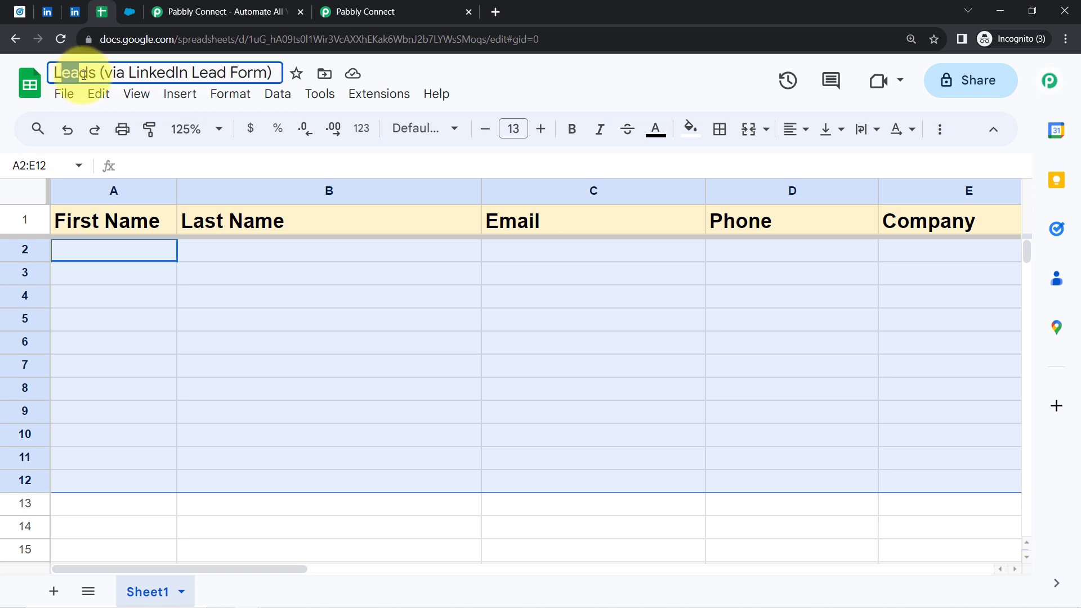
left_click(199, 72)
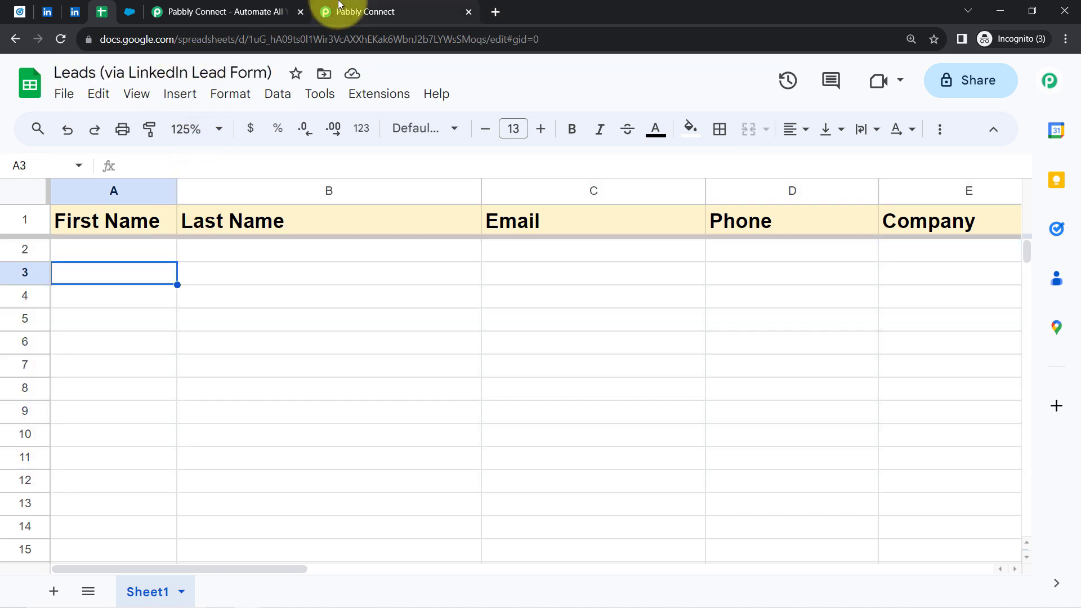
left_click(330, 11)
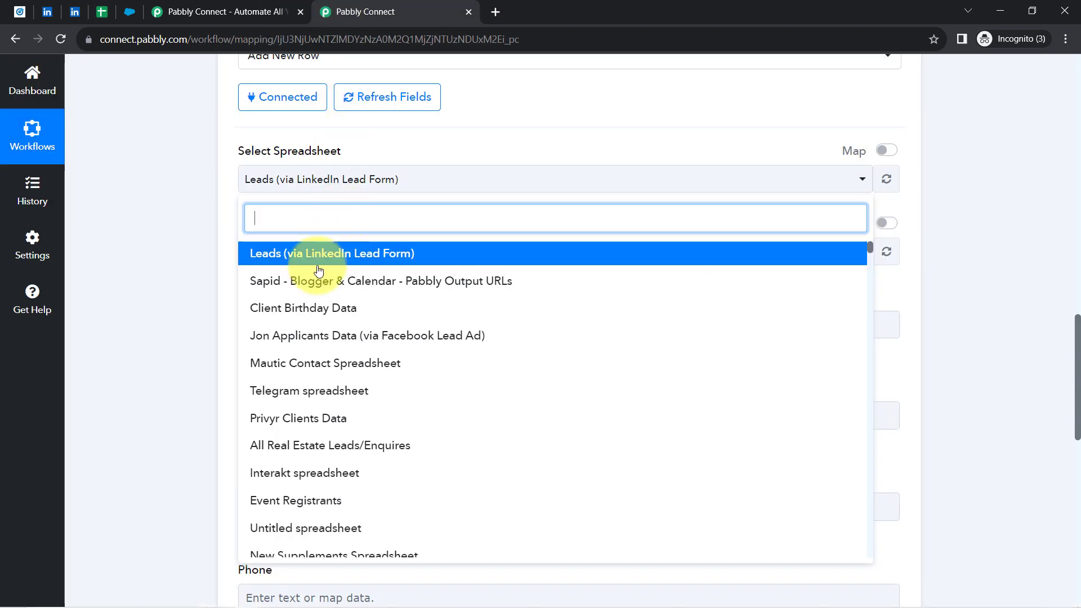
left_click(284, 252)
Compare the action's fields with Sheet1 of the lead spreadsheet, reviewing its First Name, Last Name, Email, Phone and Company columns
left_click(101, 11)
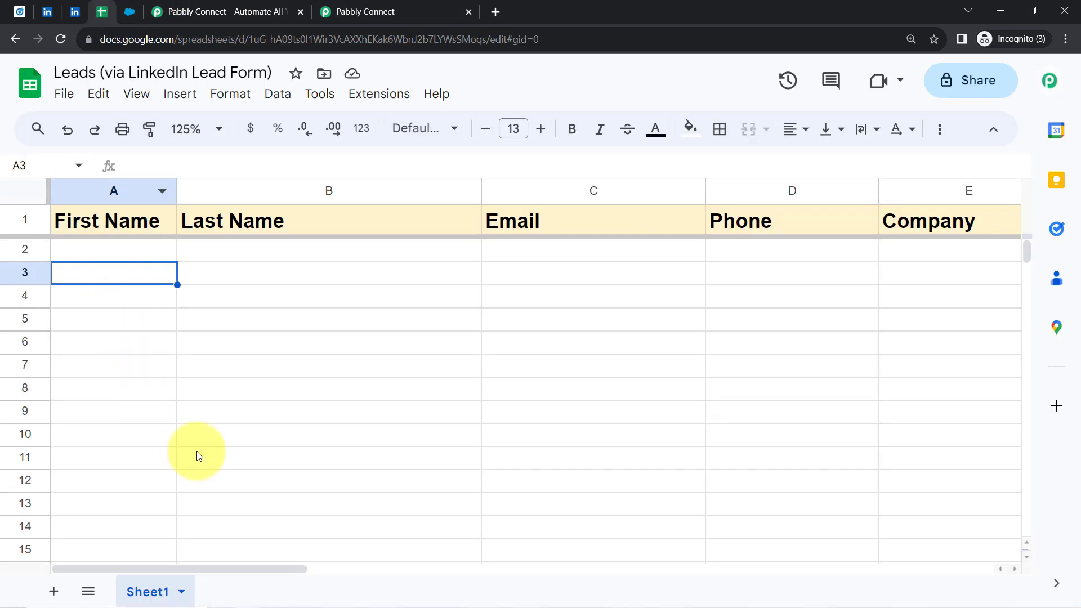
left_click(363, 11)
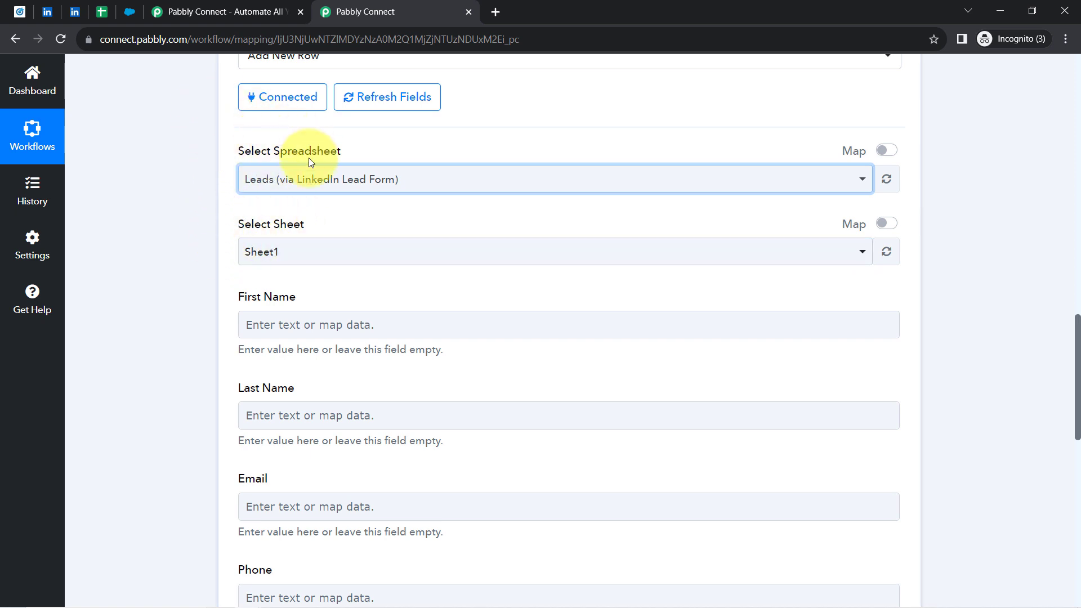
left_click(105, 18)
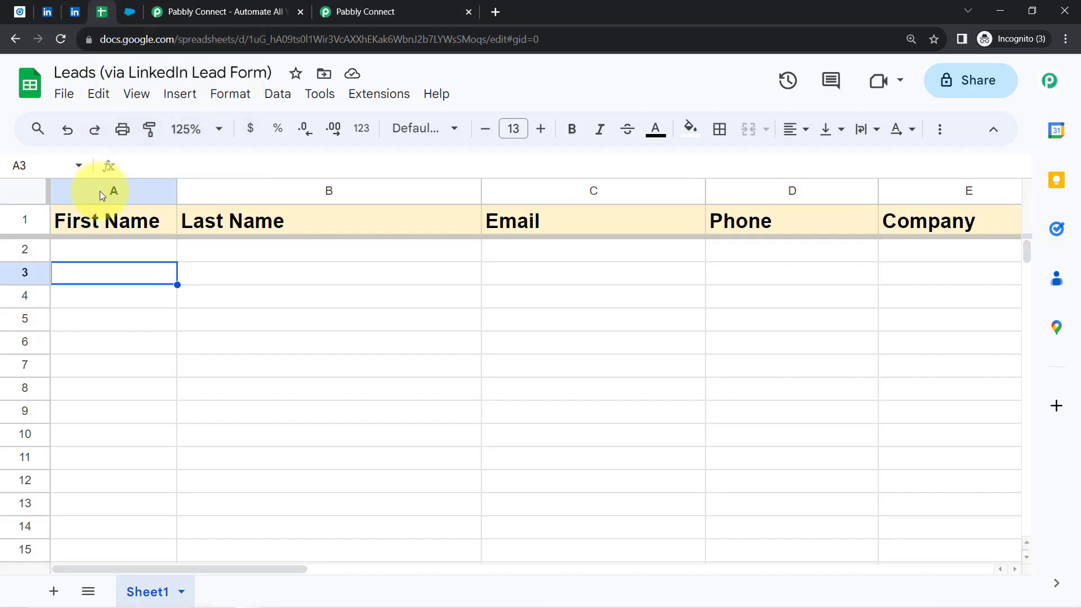
left_click(99, 191)
left_click(252, 195)
left_click(507, 193)
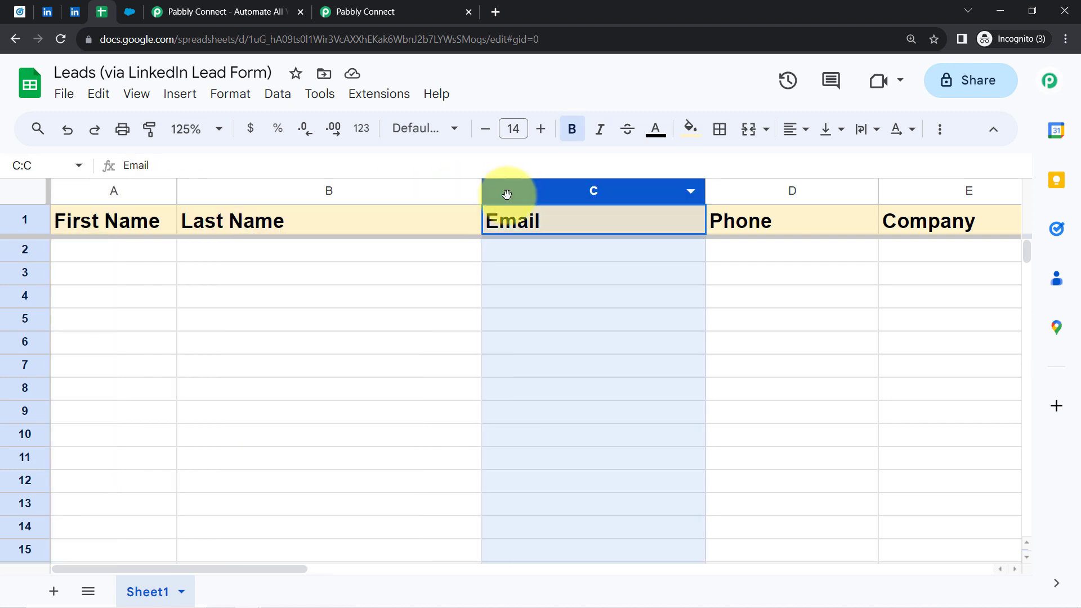
left_click(782, 192)
left_click(907, 192)
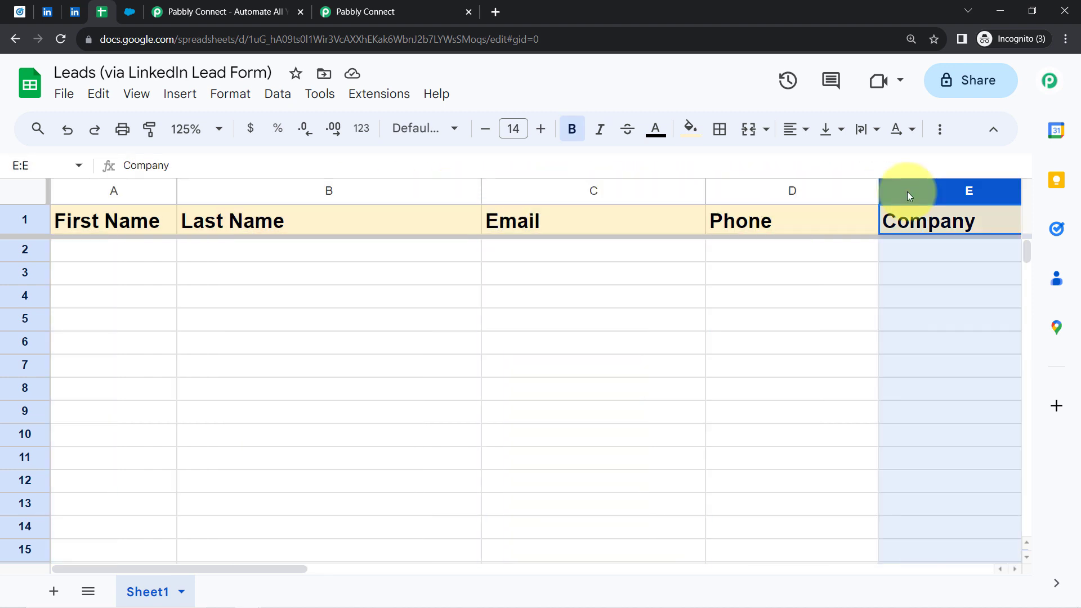
Recheck the action's First Name to Company fields against the header row and empty rows of Sheet1 in Google Sheets
left_click(383, 11)
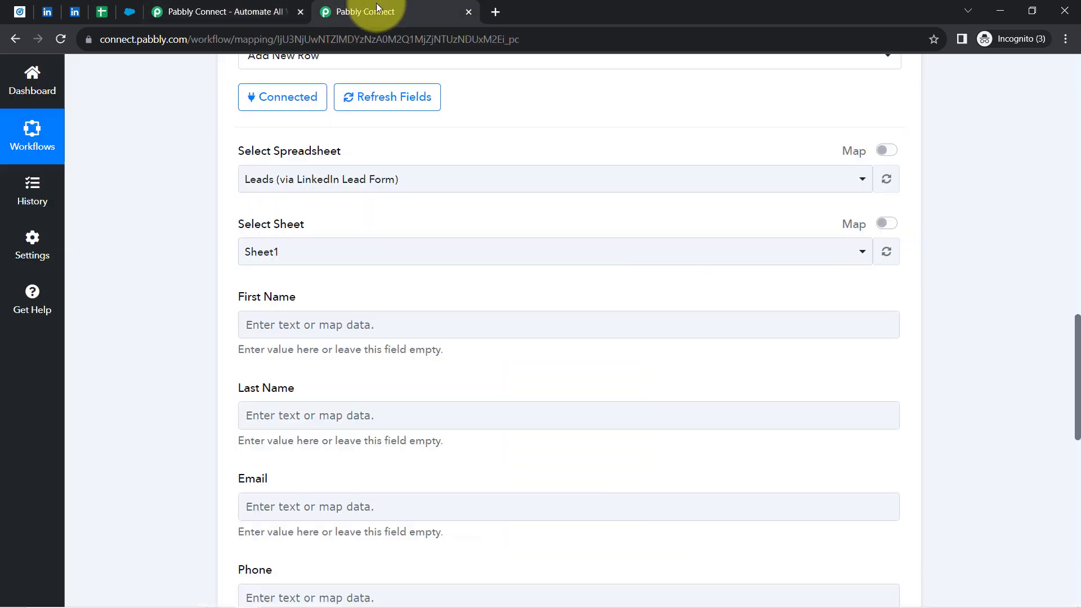
left_click(102, 11)
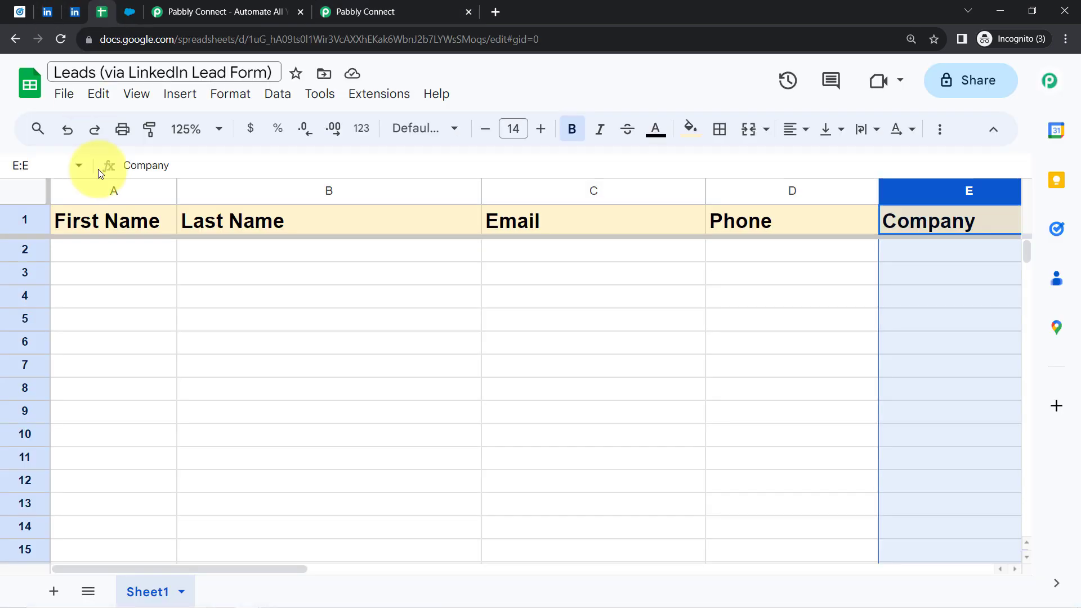
left_click(127, 317)
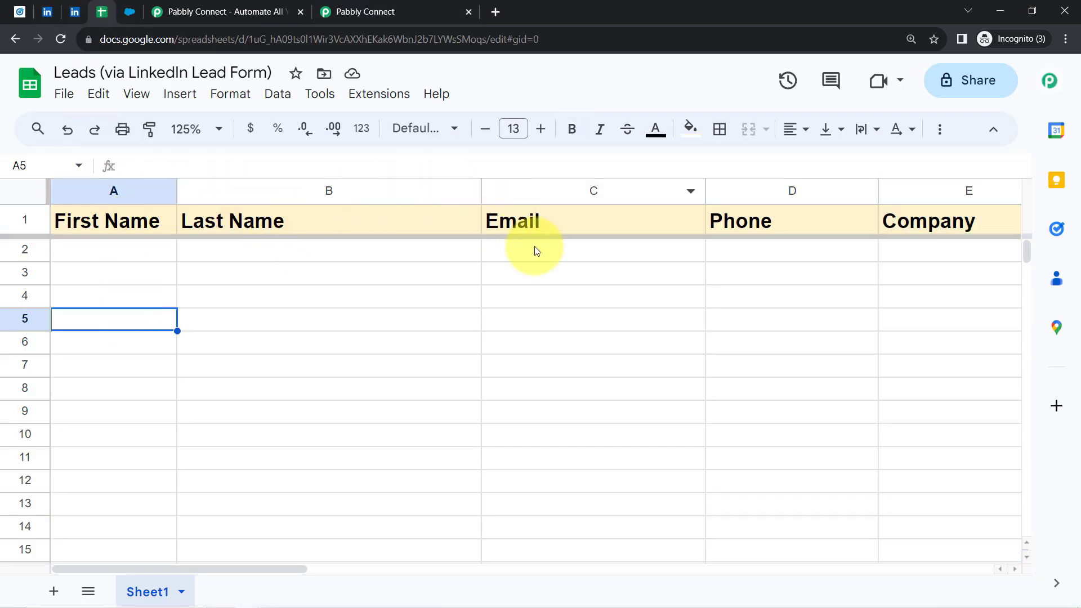
left_click(388, 12)
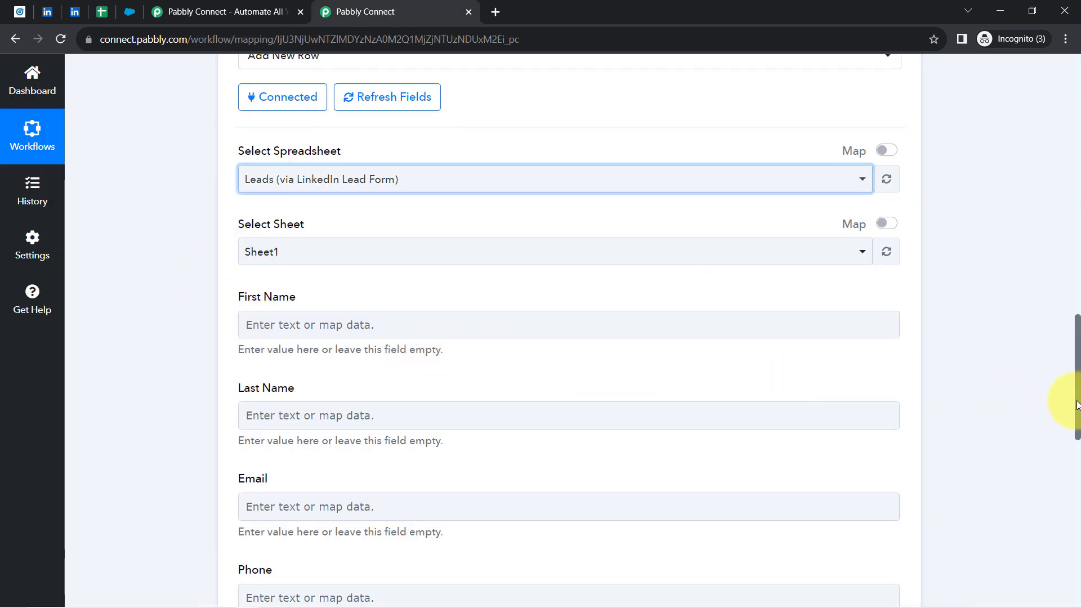
left_click_drag(1076, 395, 1066, 417)
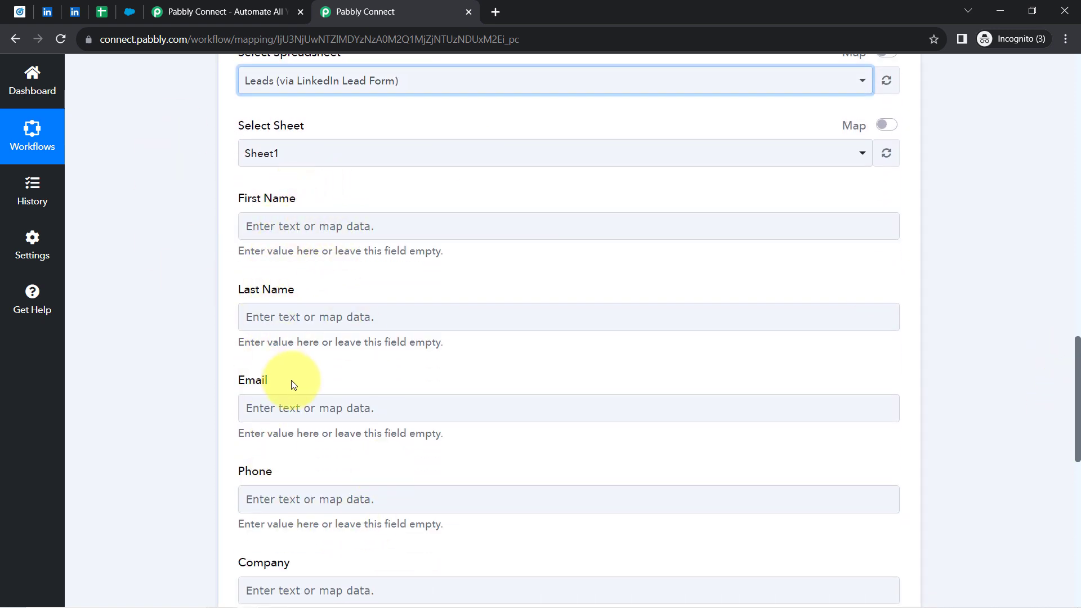
left_click(100, 12)
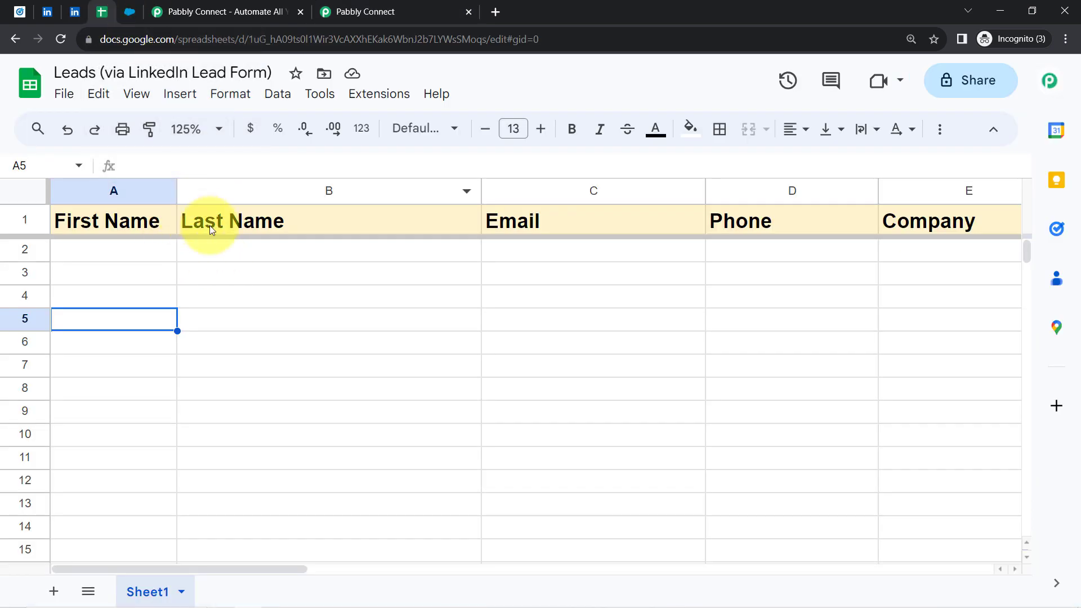
left_click(367, 11)
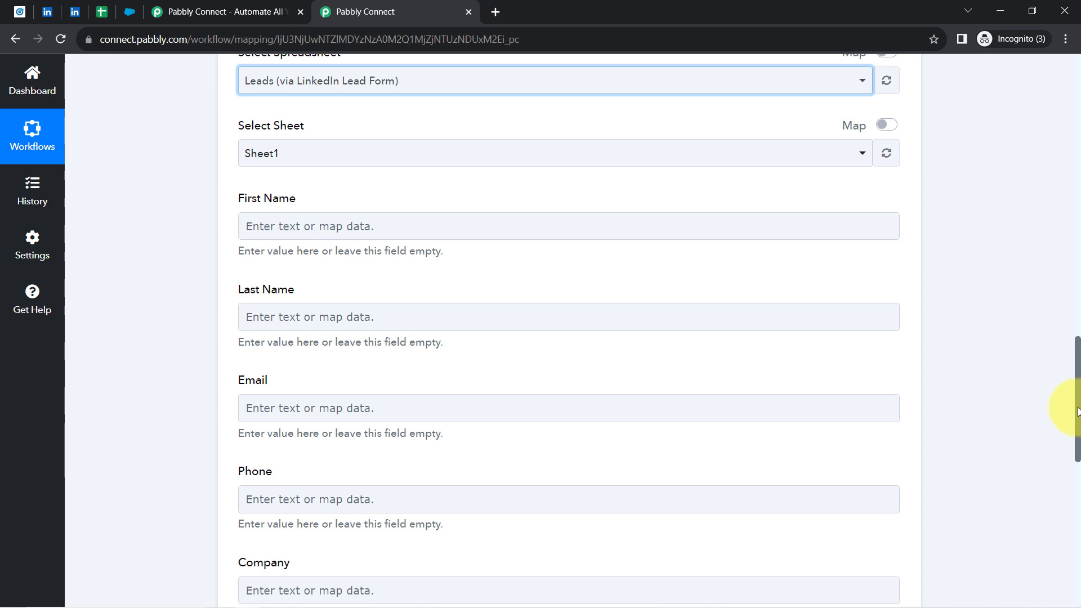
Expand the LinkedIn trigger's received response and examine its form answers, including the submitted email address
scroll(1076, 411, "up", 10)
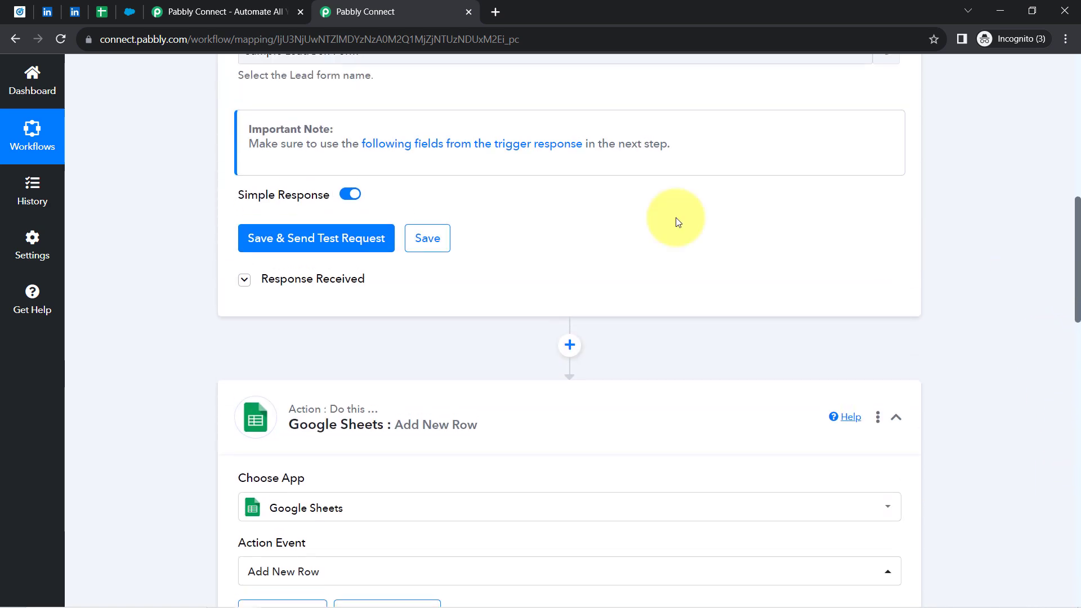
left_click(332, 280)
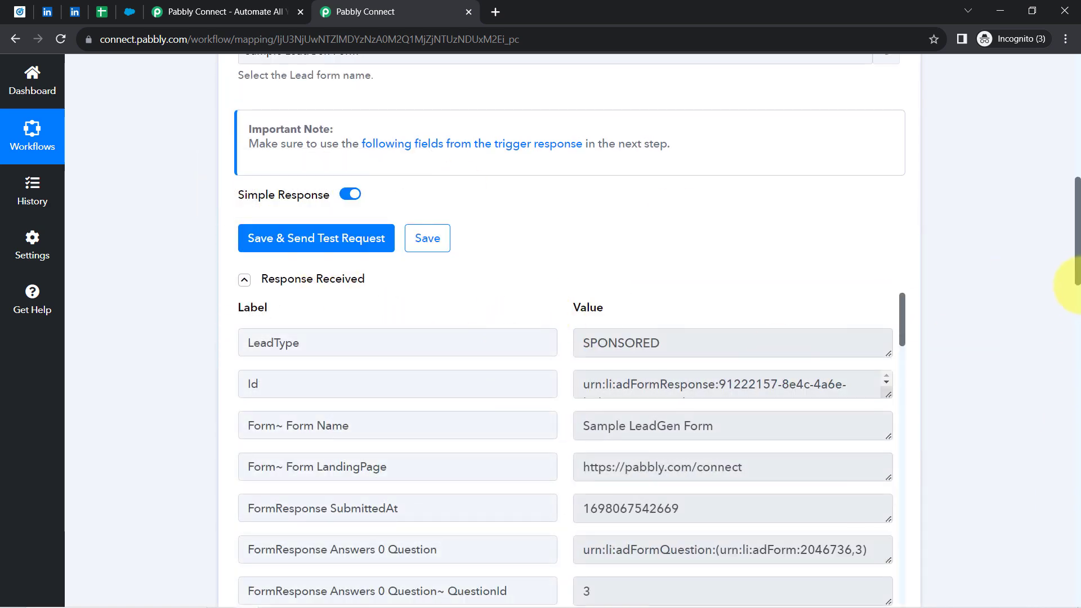
left_click_drag(1077, 251, 1076, 318)
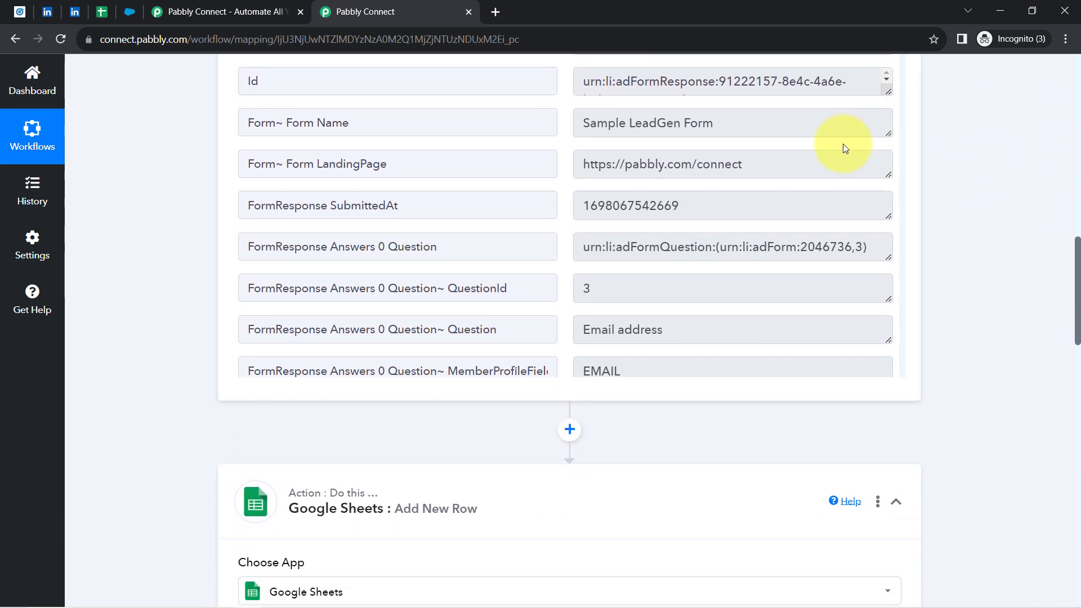
scroll(702, 295, "down", 1)
scroll(732, 241, "up", 1)
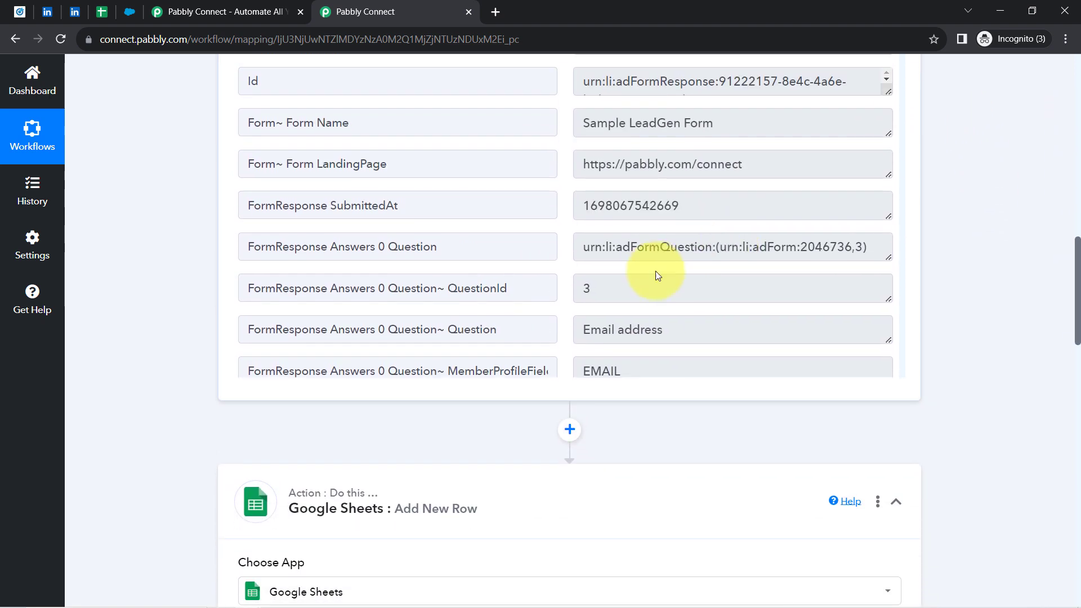
scroll(656, 273, "down", 4)
left_click_drag(634, 218, 668, 224)
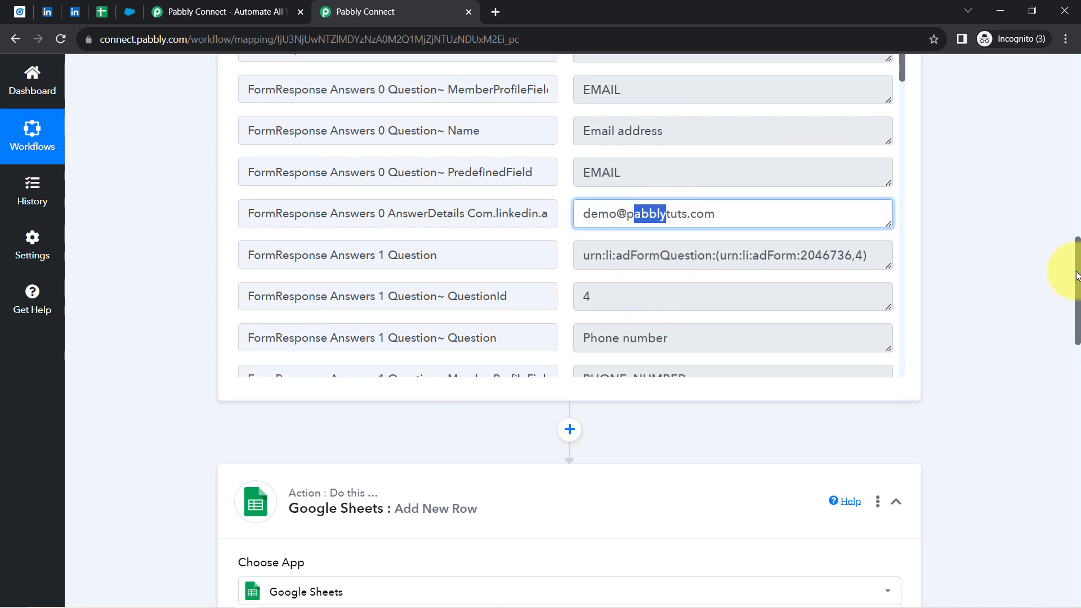
Map the Google Sheets action's First Name field to Question Answers First Name from the LinkedIn response, searching for "first"
left_click_drag(1078, 276, 1068, 410)
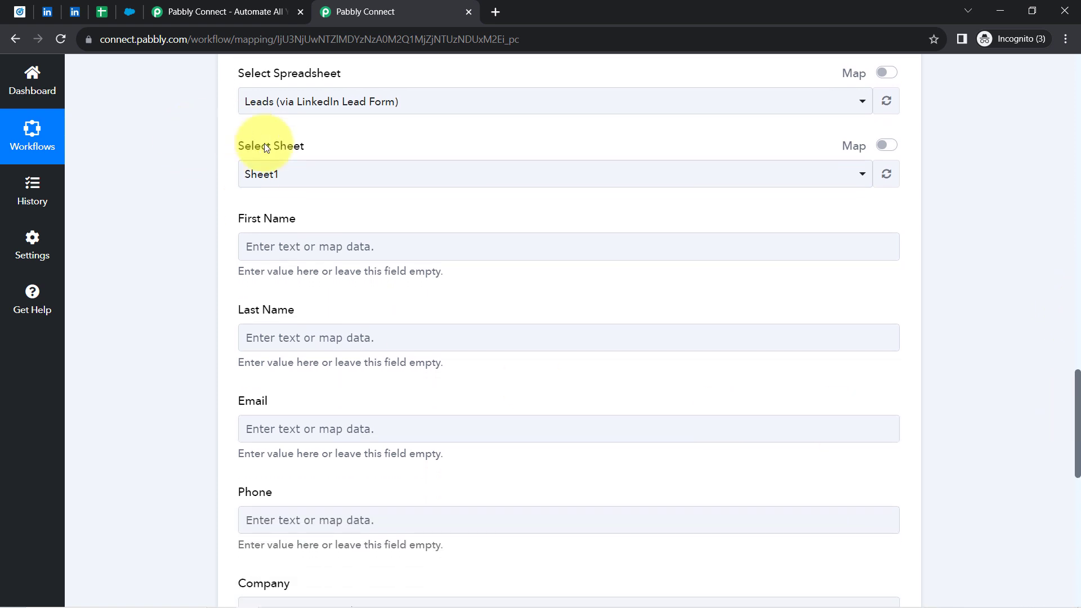
left_click(275, 250)
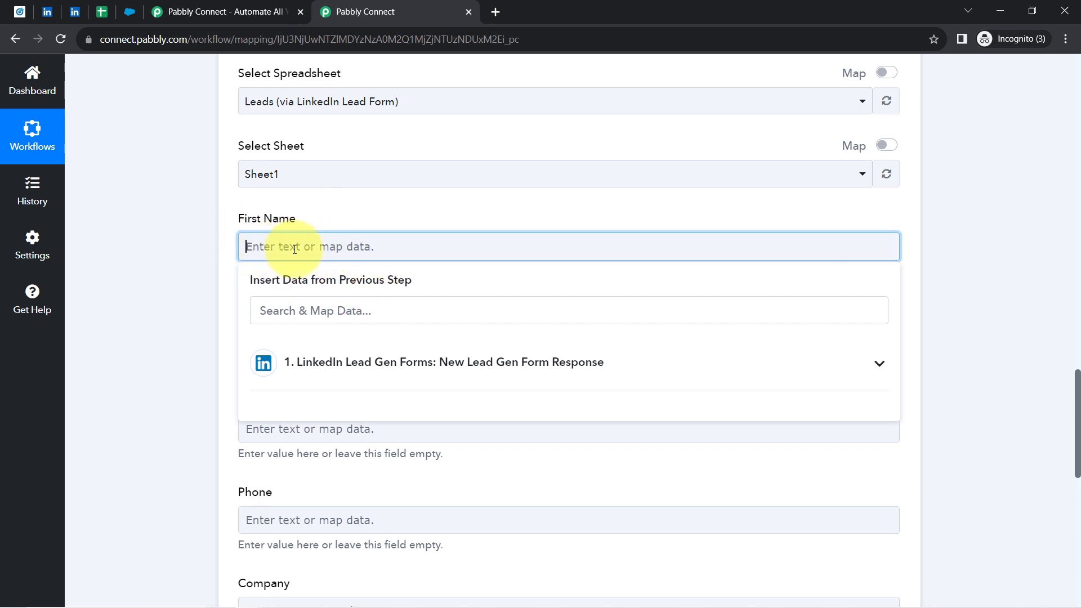
left_click(301, 367)
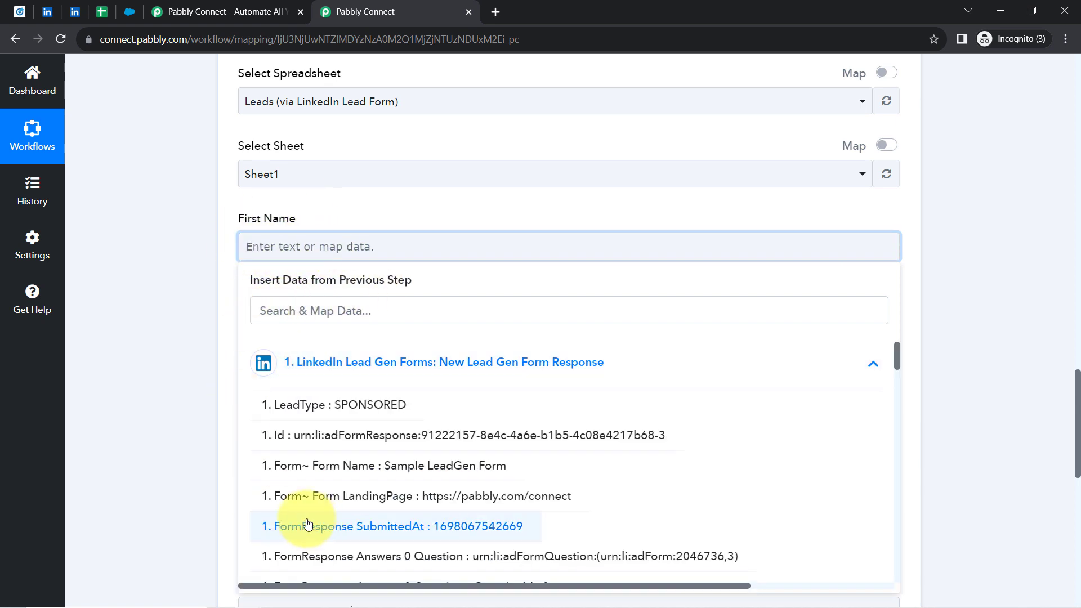
left_click(290, 303)
type("first")
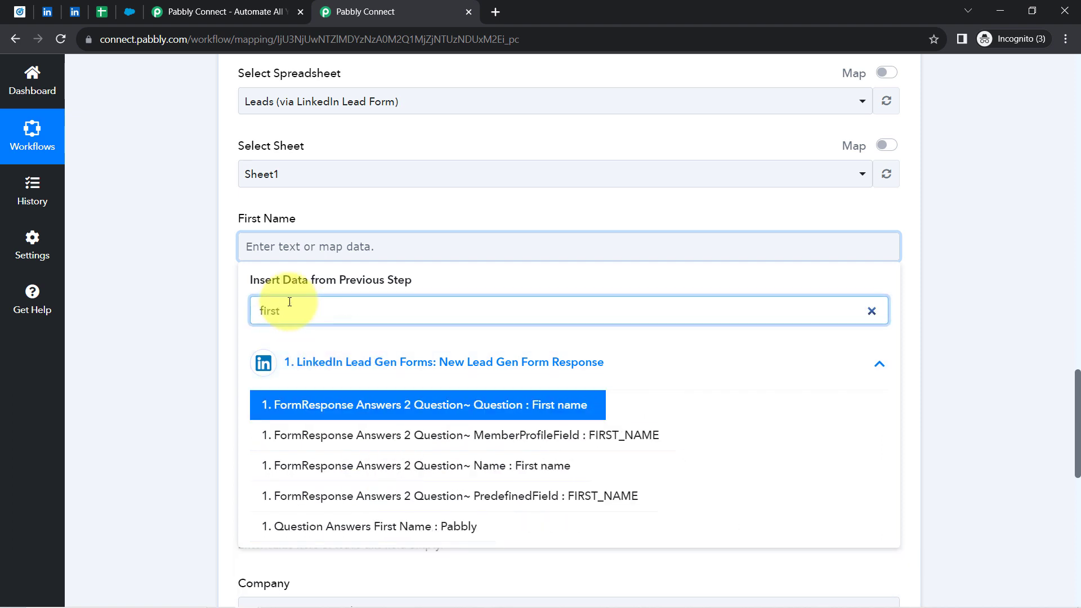
left_click(459, 526)
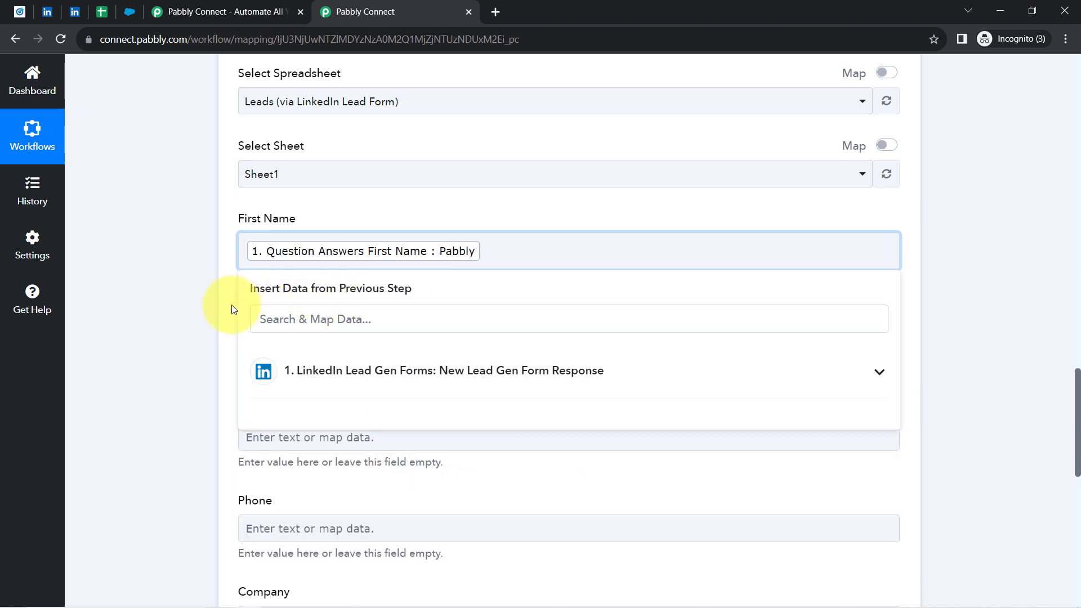
left_click(191, 311)
Map the Last Name field to Question Answers Last Name from the LinkedIn response, searching for "last"
left_click(298, 347)
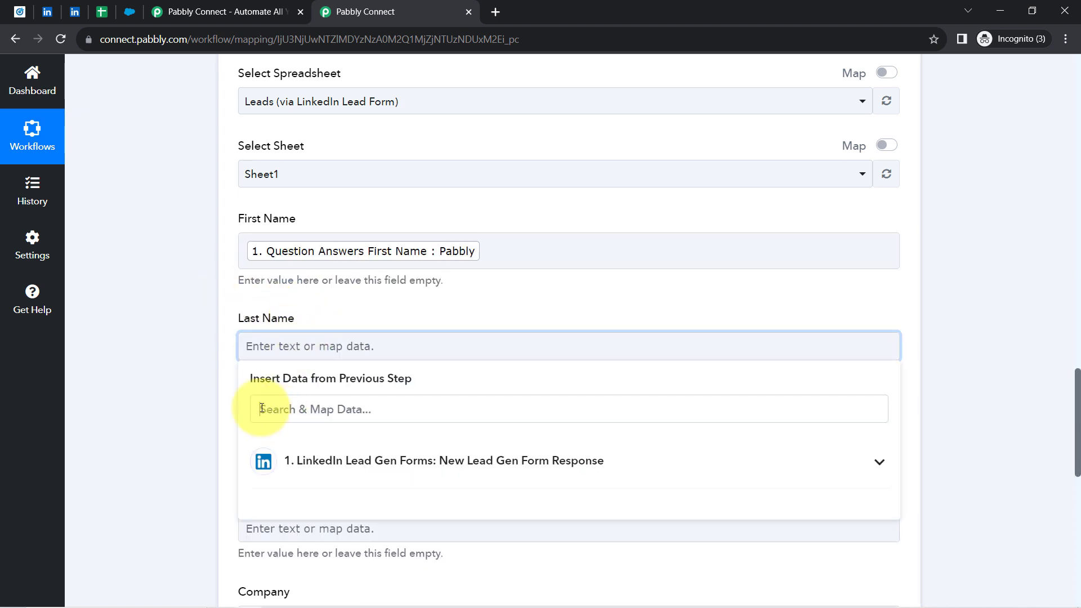
left_click(262, 408)
type("l")
key("BackSpace")
type("last")
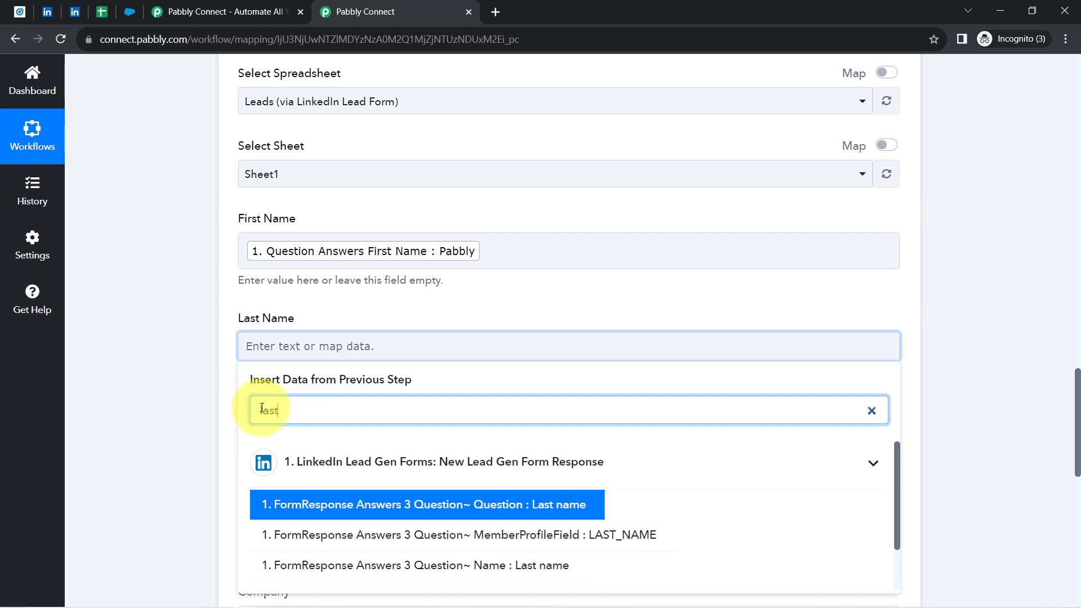
left_click(429, 565)
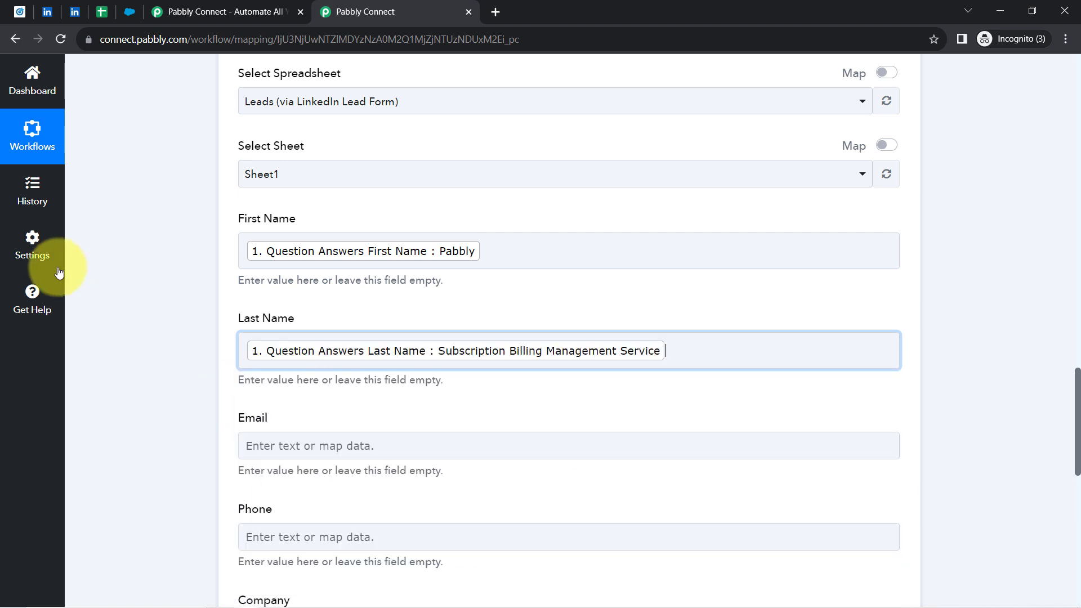
left_click(197, 315)
Map the Email field to Question Answers Email Address from the LinkedIn response, searching for "@"
scroll(198, 316, "down", 3)
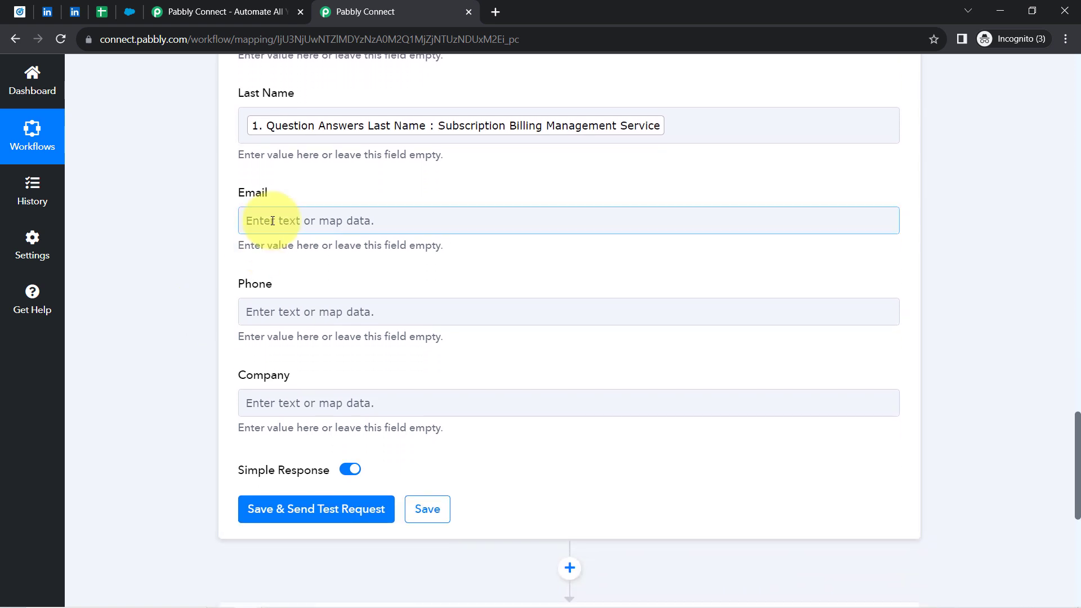
left_click(273, 220)
left_click(263, 294)
type("@")
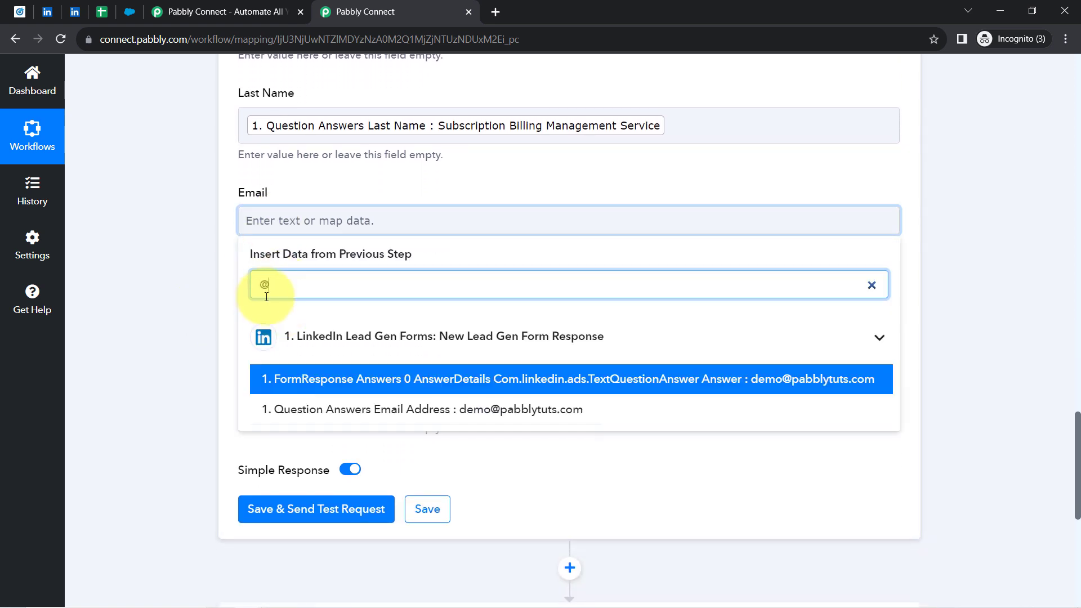
left_click(340, 410)
left_click(180, 245)
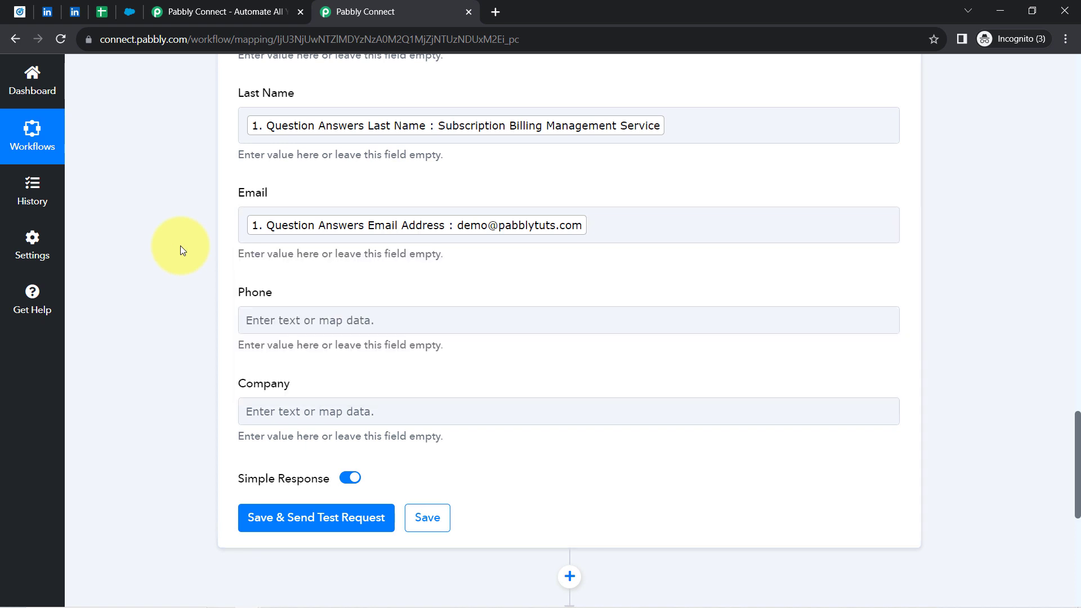
Map the Phone field to Question Answers Phone Number, searching the LinkedIn response by part of the number
left_click(260, 320)
left_click(269, 385)
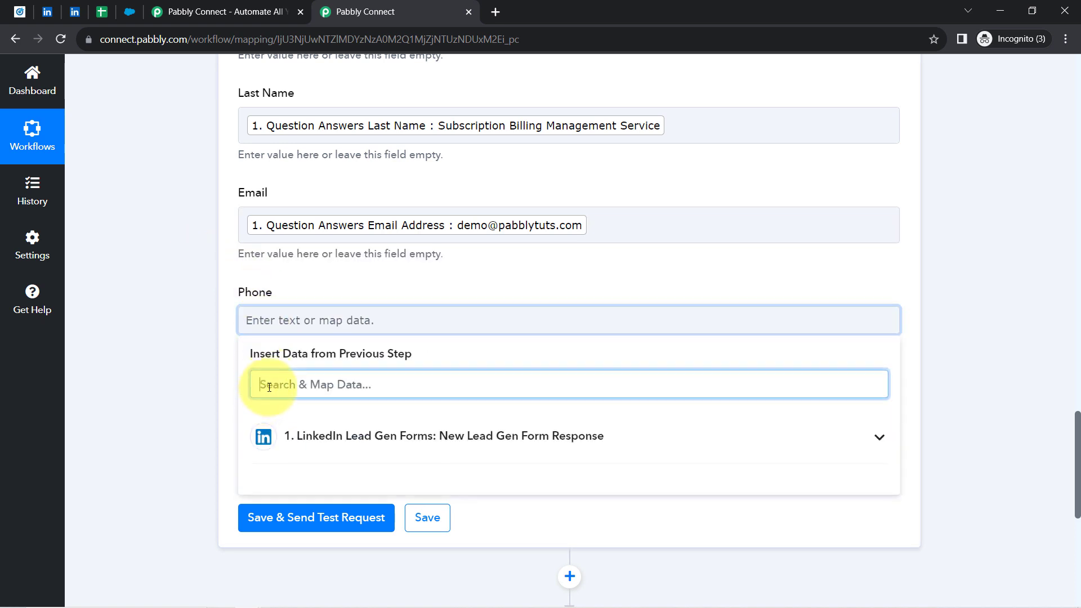
type("97")
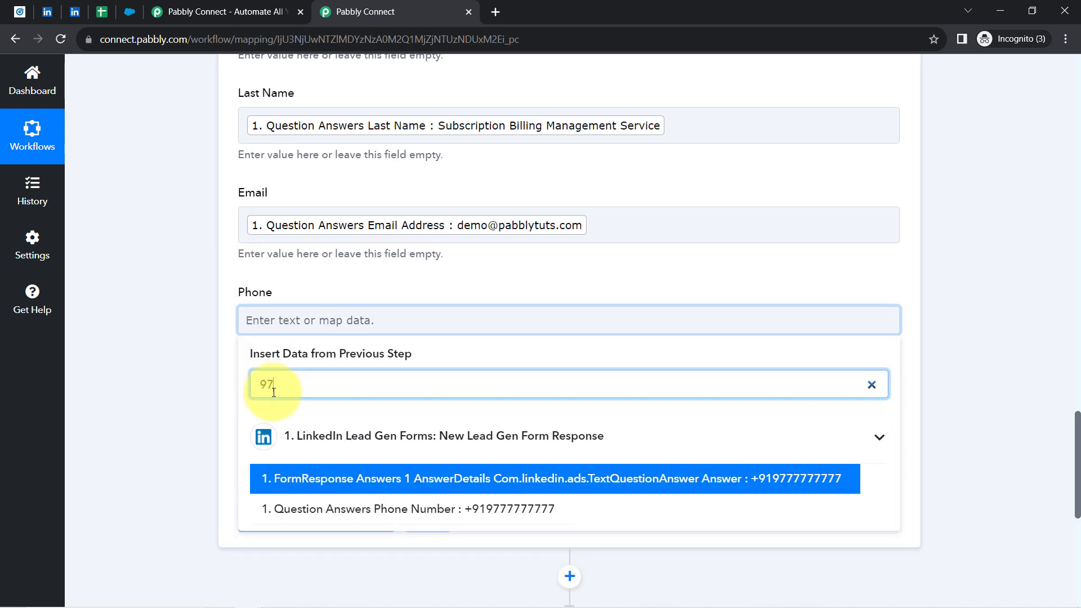
left_click(361, 510)
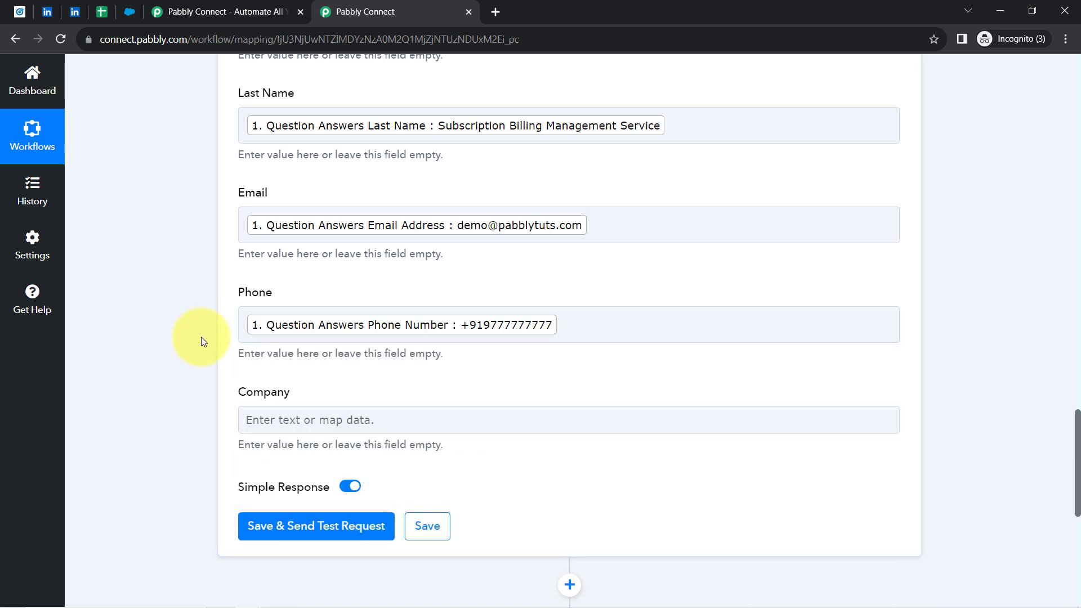
Map the Company field to Question Answers Company Name from the LinkedIn response, searching for "magn"
left_click(293, 426)
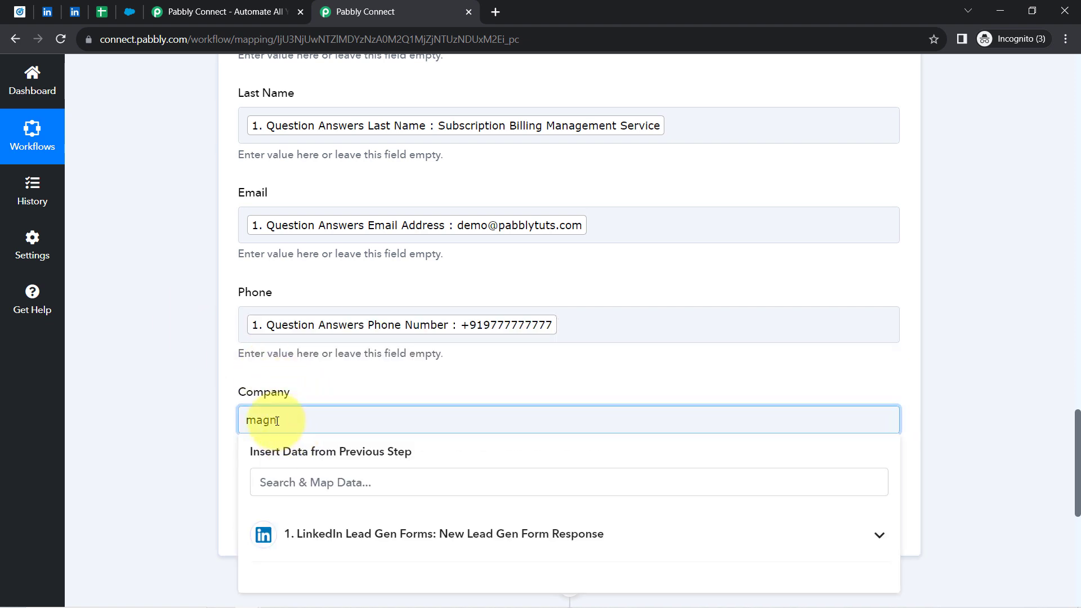
left_click(265, 485)
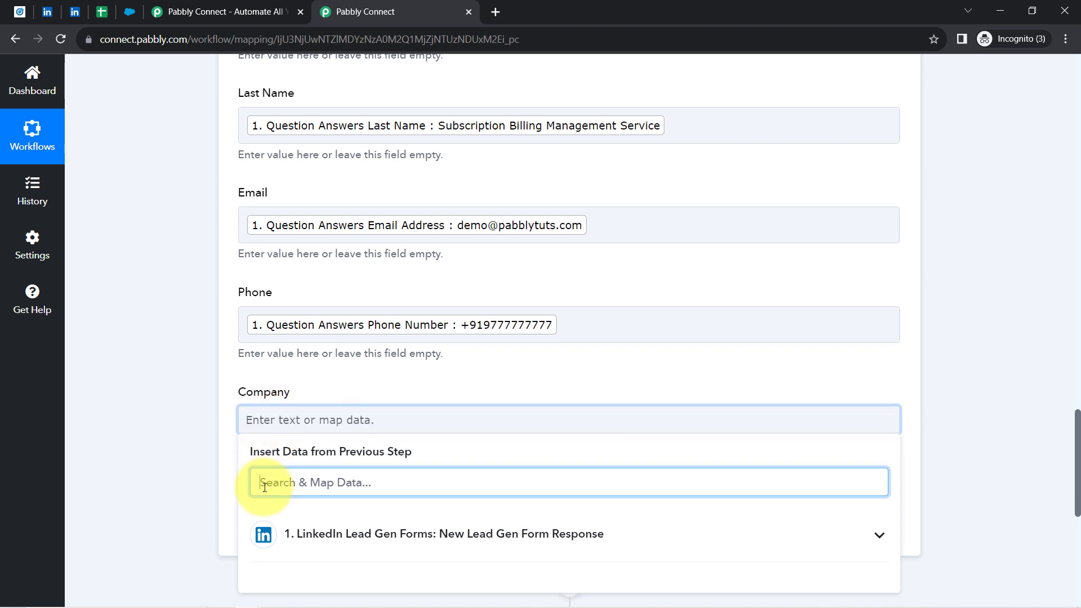
type("magn")
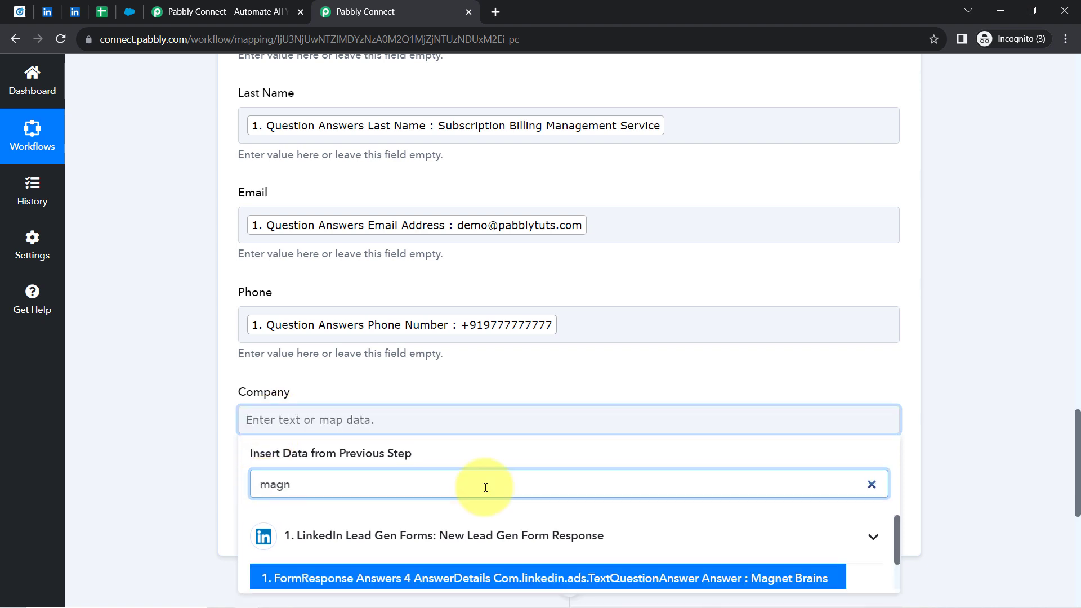
scroll(1077, 474, "down", 1)
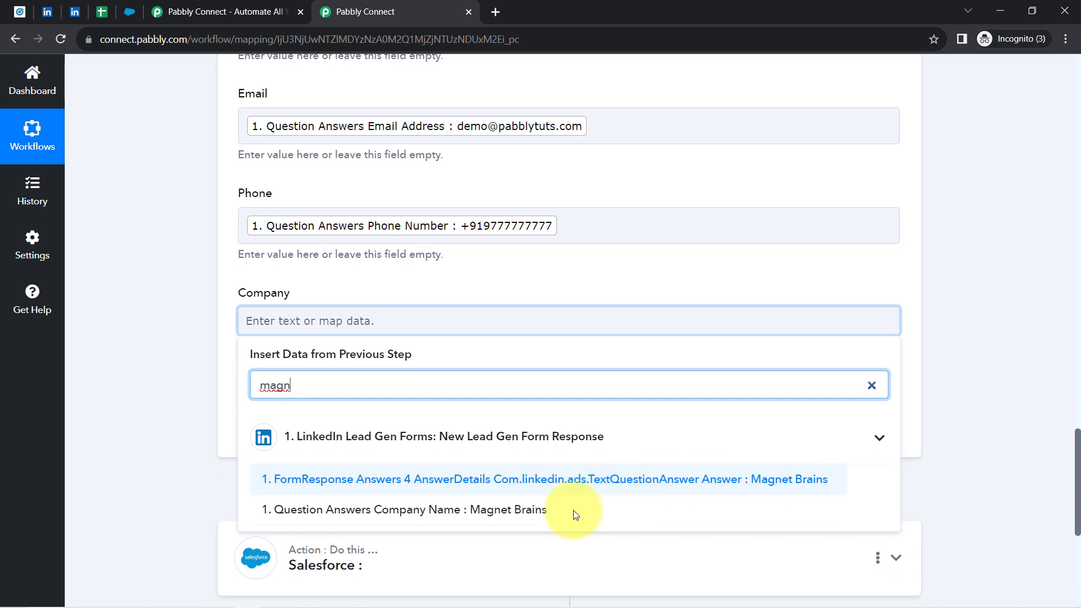
left_click(491, 580)
left_click(206, 369)
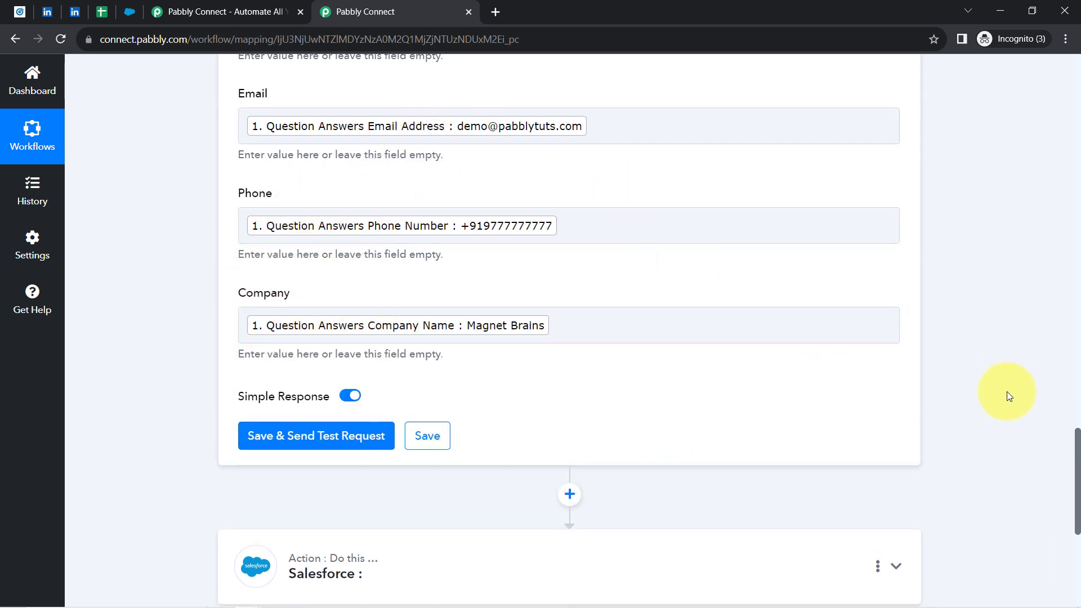
Review the field mappings, save the Google Sheets action with a test request, and check the lead spreadsheet for the new row
left_click_drag(1076, 456, 1053, 367)
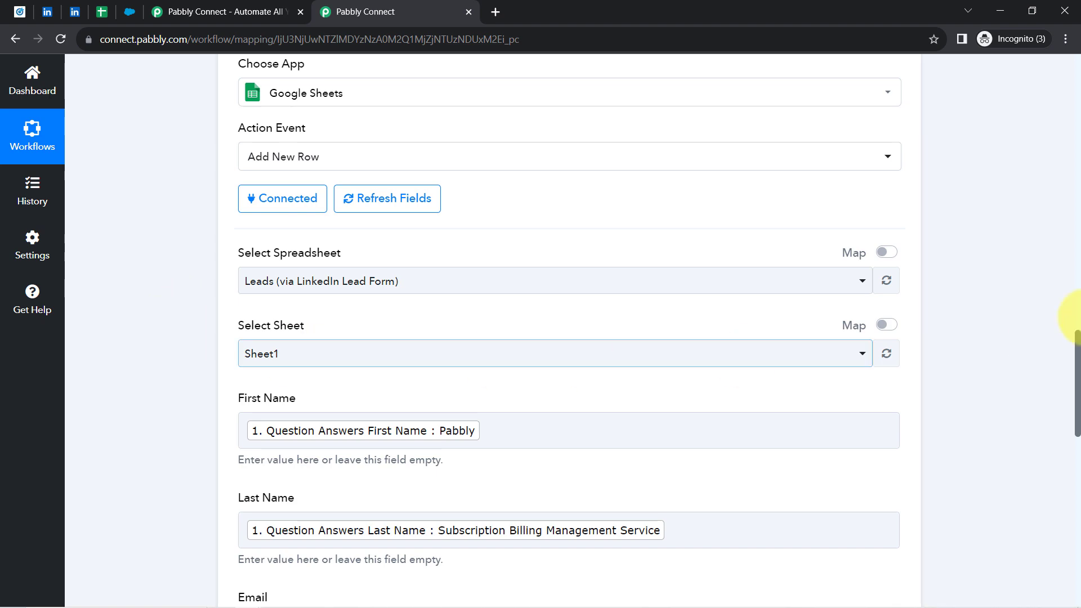
scroll(1070, 361, "down", 10)
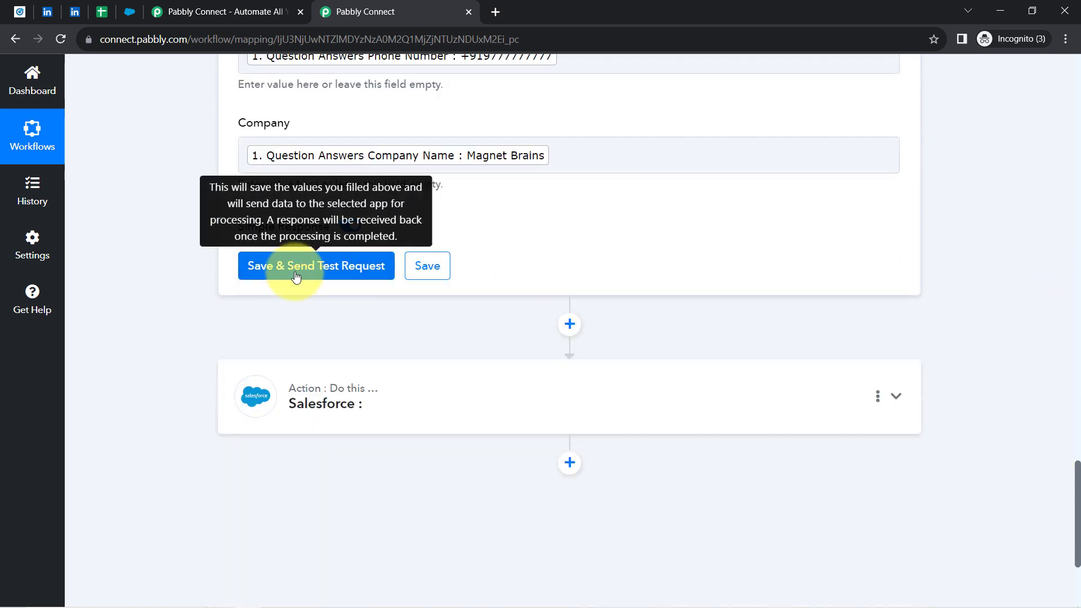
left_click(297, 277)
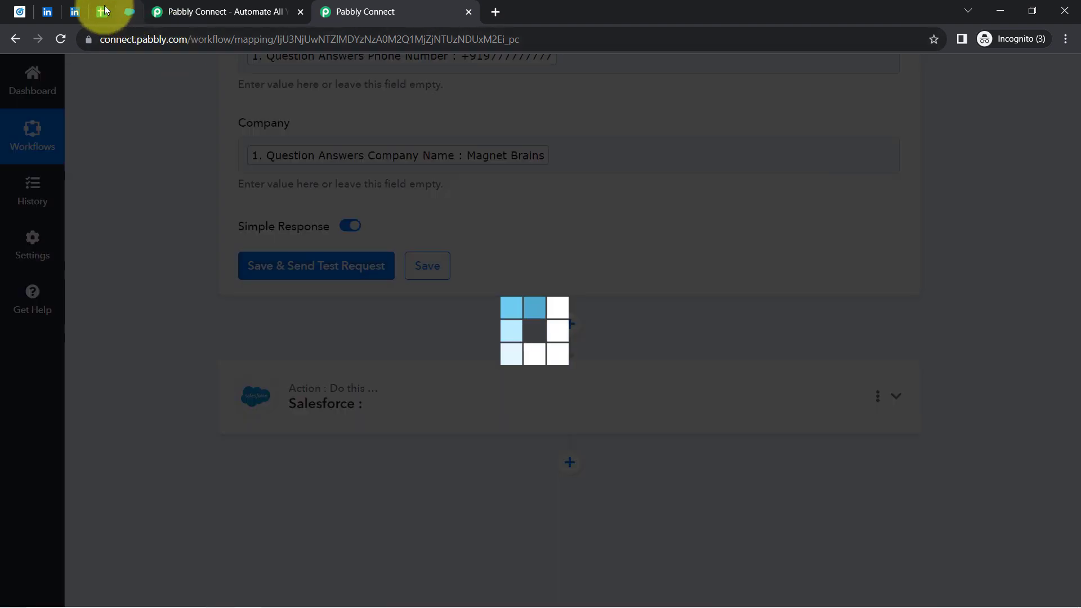
left_click(103, 12)
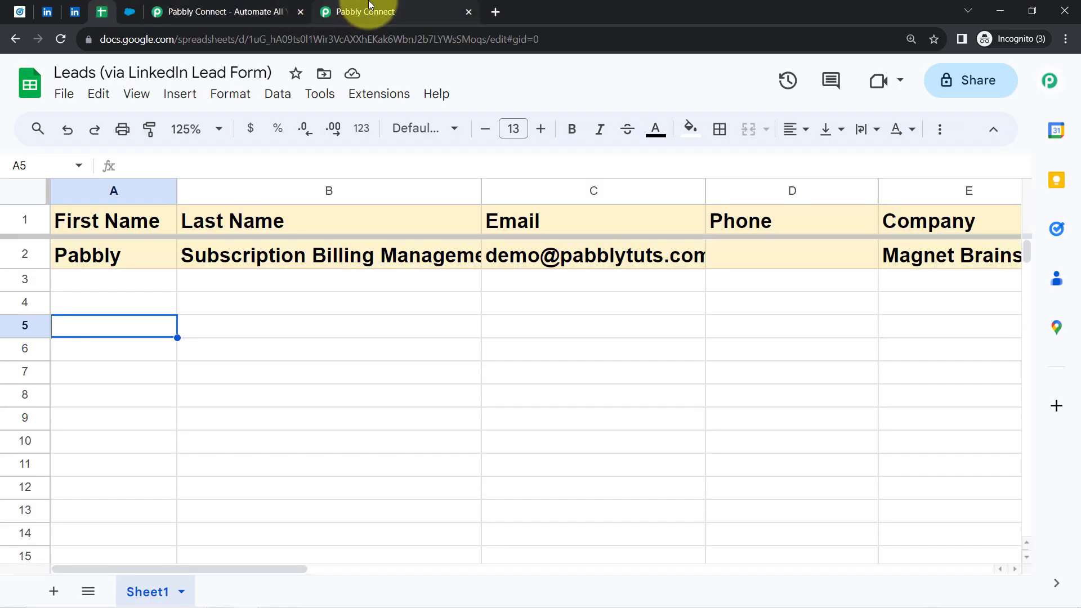
In the Google Sheets lead spreadsheet, reset the fill colour of row 2, remove its bold formatting and set its font size to 11
left_click(366, 12)
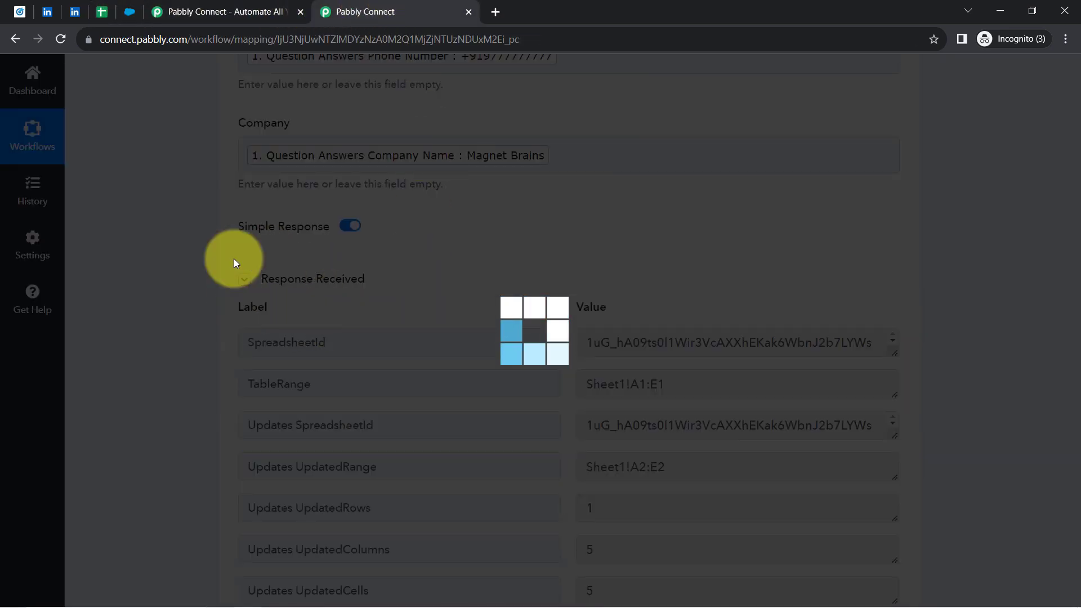
left_click(102, 11)
left_click(23, 254)
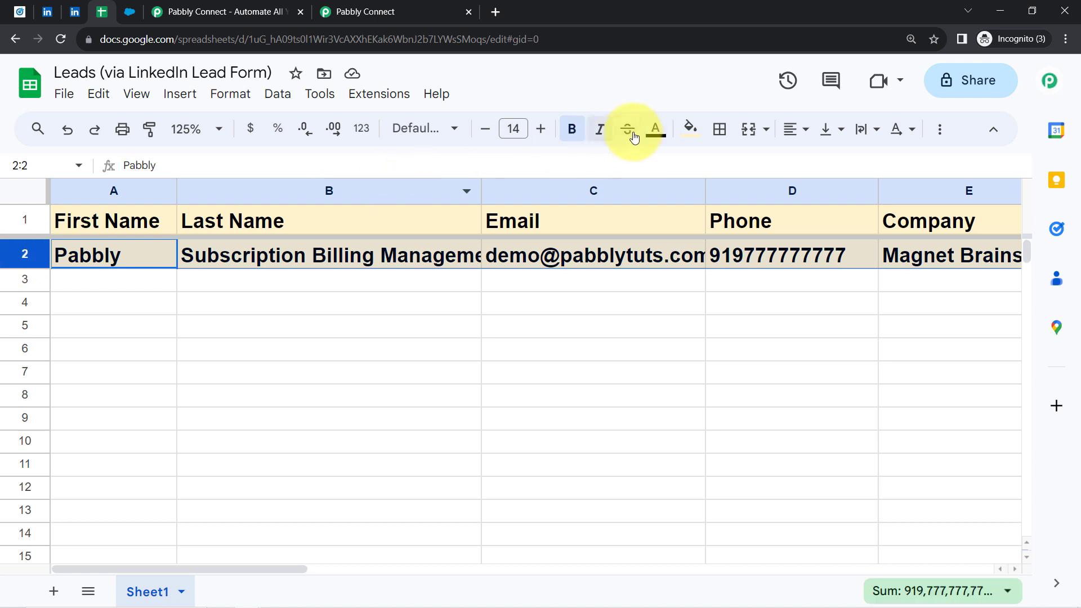
left_click(689, 129)
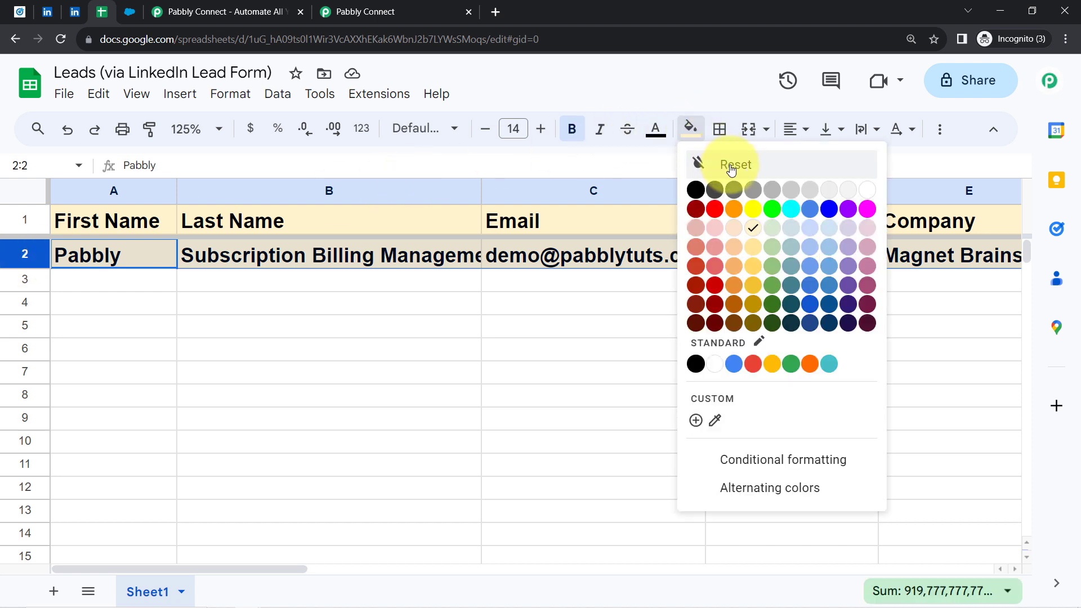
left_click(731, 166)
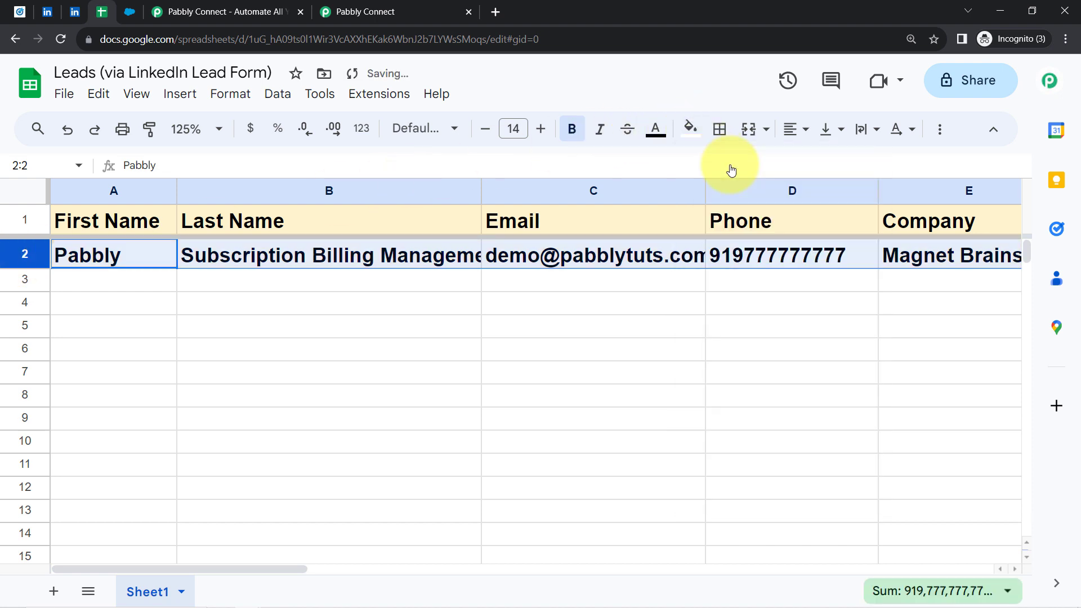
left_click(570, 129)
left_click(480, 133)
left_click(480, 133)
left_click(480, 133)
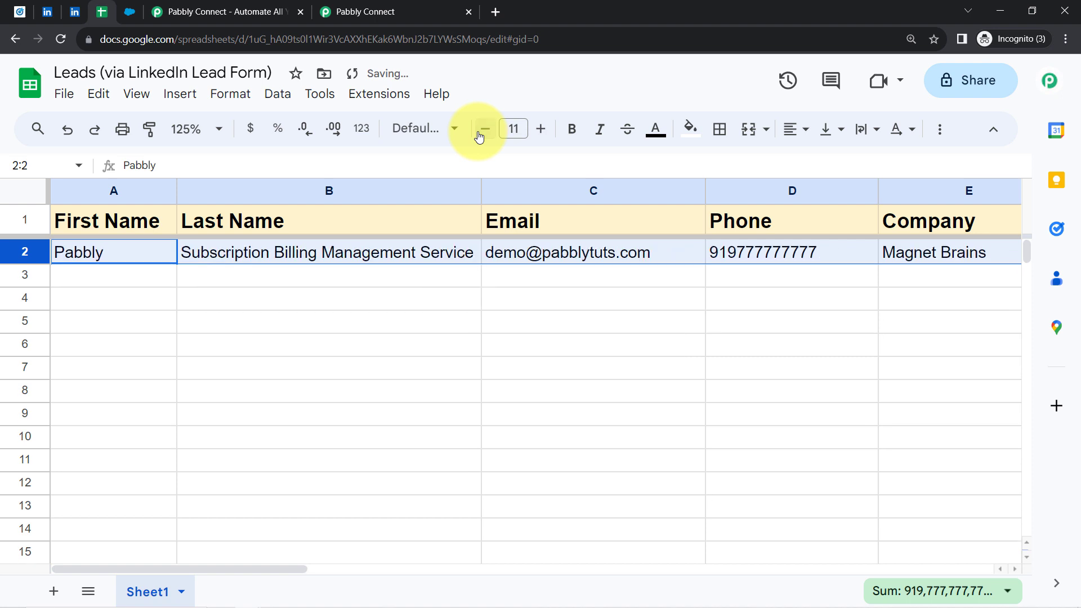
left_click(150, 343)
Check the first name, last name, email, phone and company cells of the new lead in row 2
left_click(84, 252)
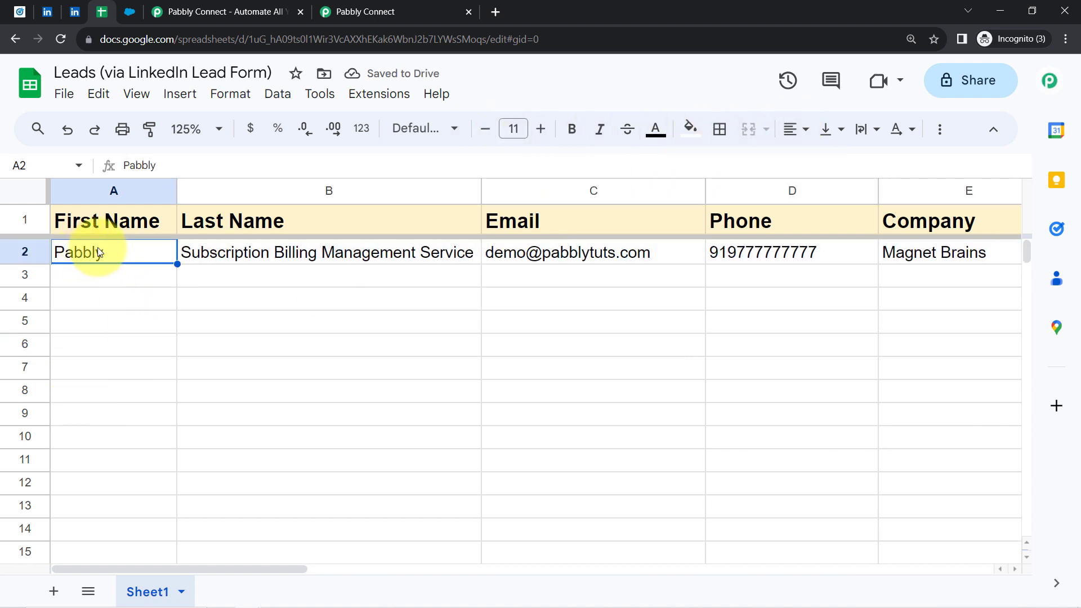
left_click(235, 253)
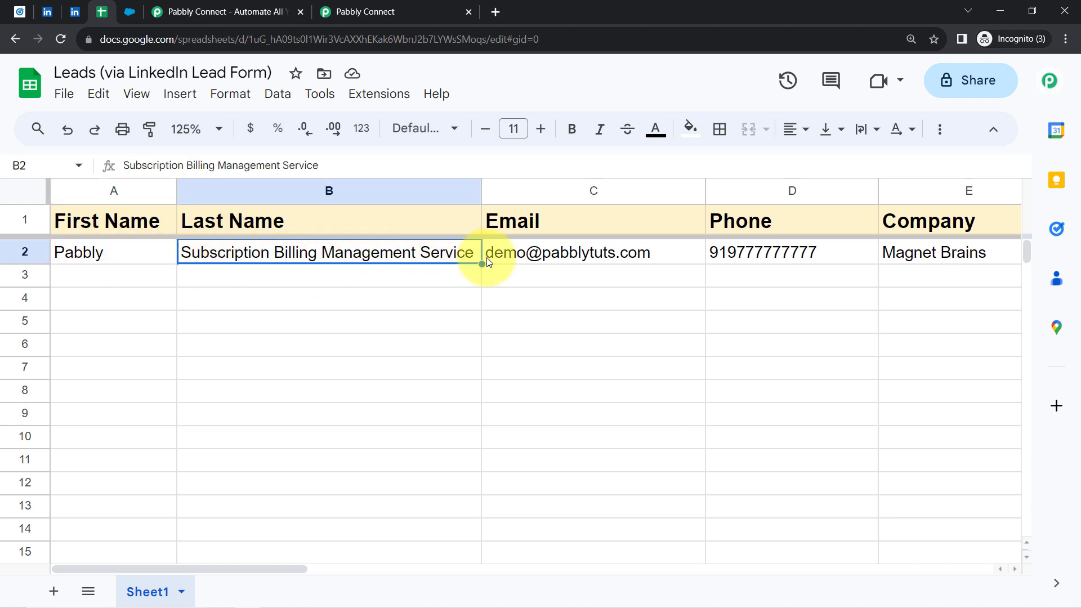
left_click(595, 260)
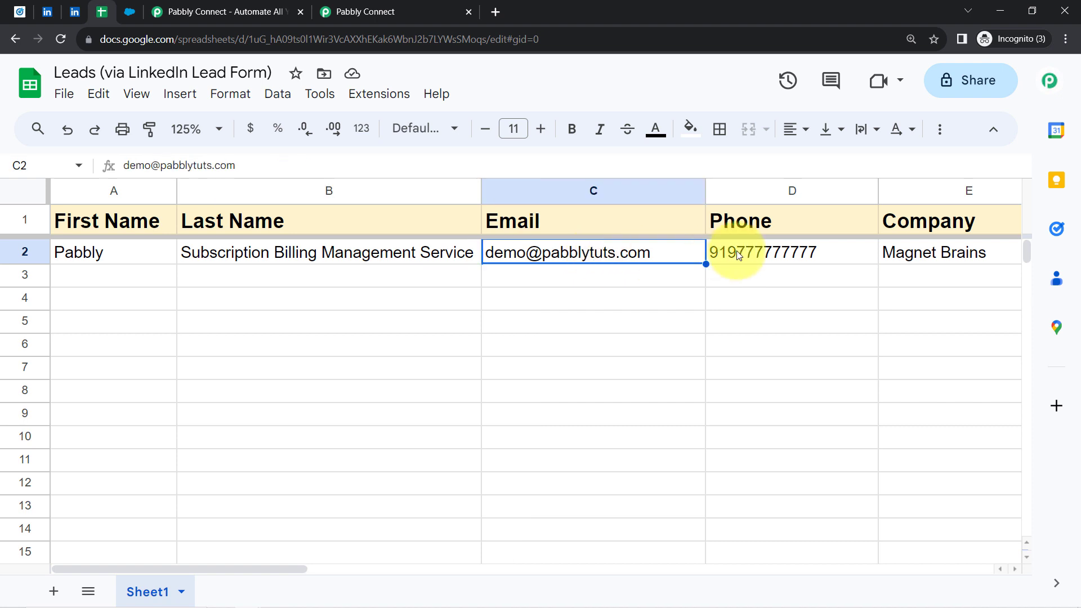
left_click(739, 255)
left_click(917, 252)
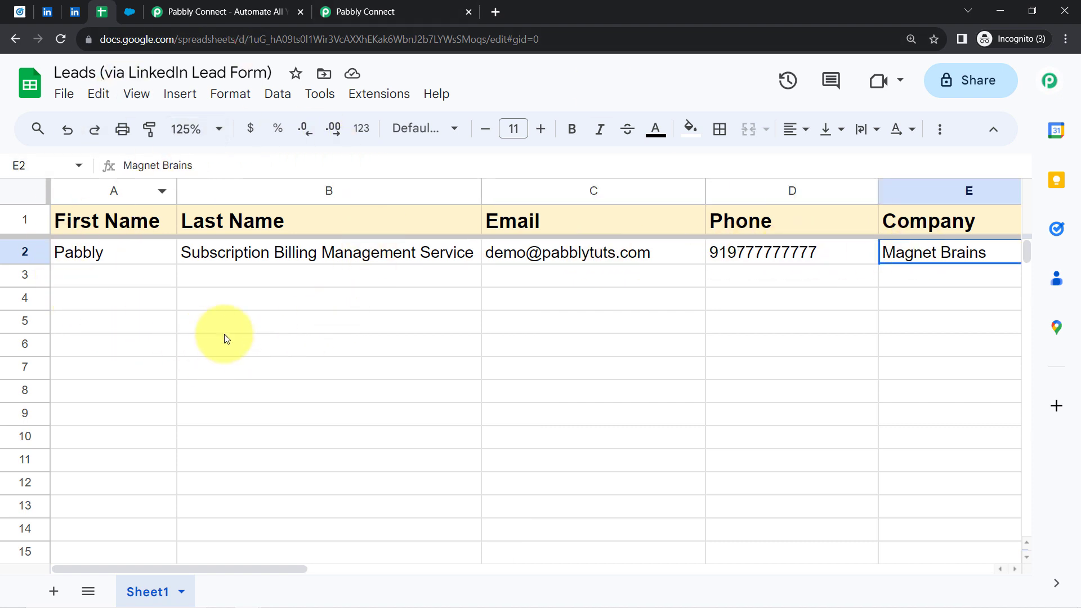
Collapse the Google Sheets action and the LinkedIn trigger in the Pabbly Connect workflow, and glance back at the lead spreadsheet
left_click(370, 6)
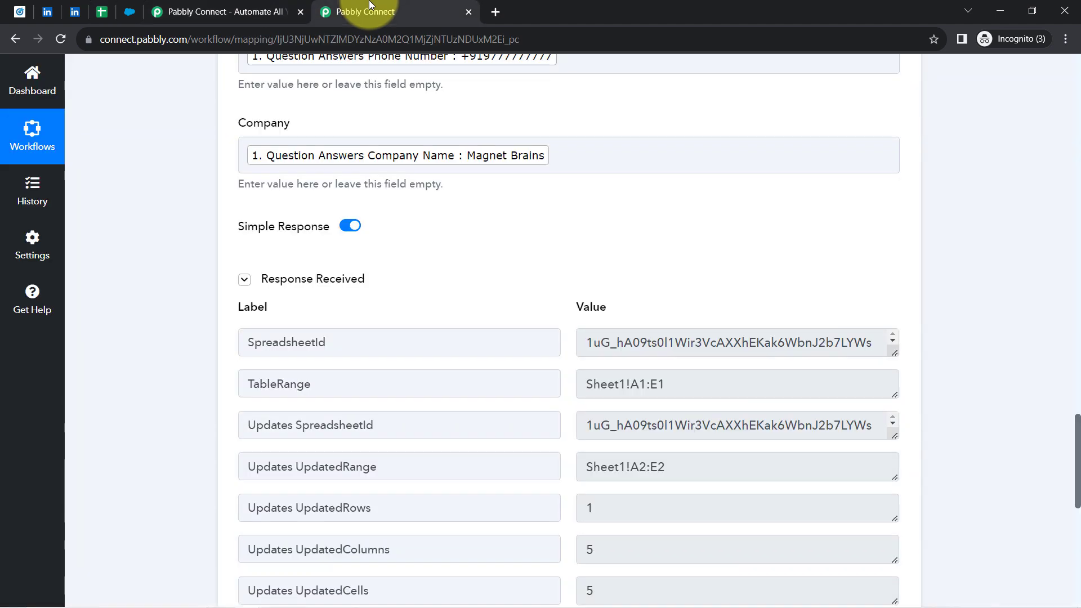
left_click(292, 279)
left_click_drag(1079, 525, 1069, 352)
left_click(335, 207)
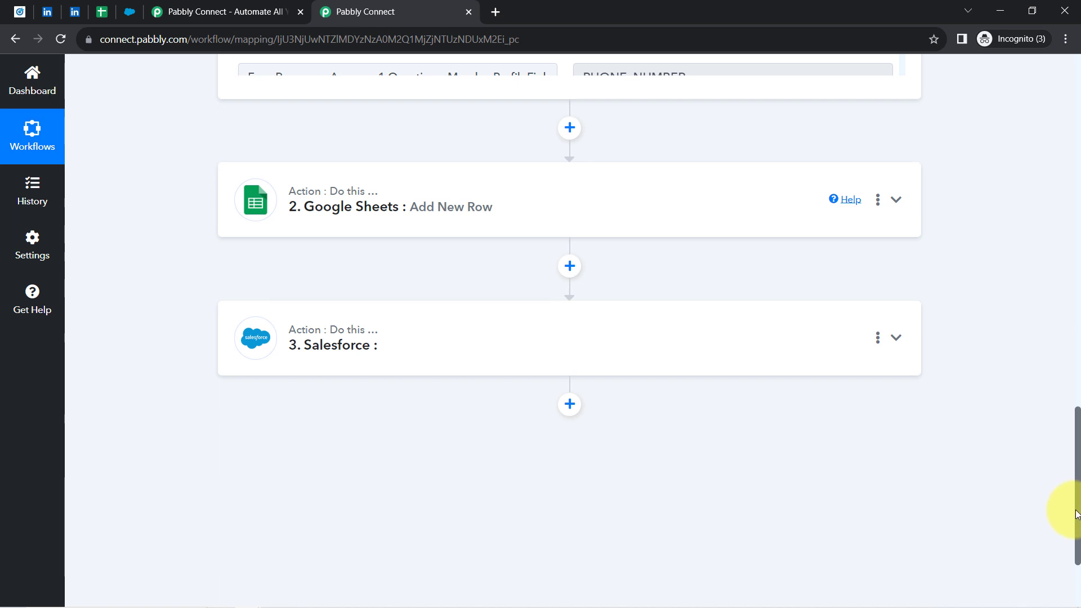
left_click_drag(1078, 516, 1075, 73)
left_click(378, 269)
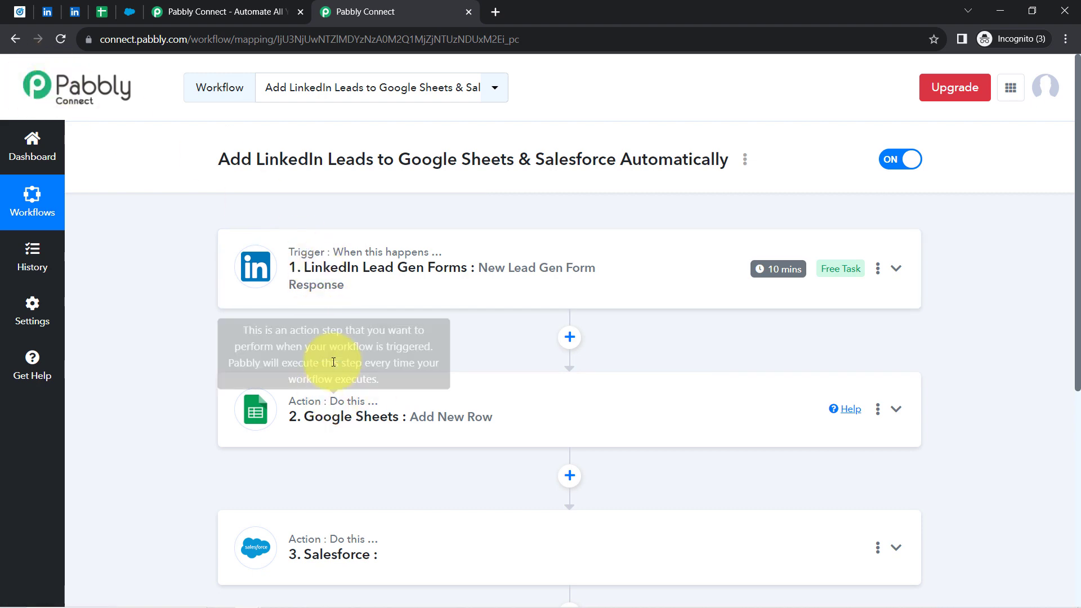
left_click(102, 11)
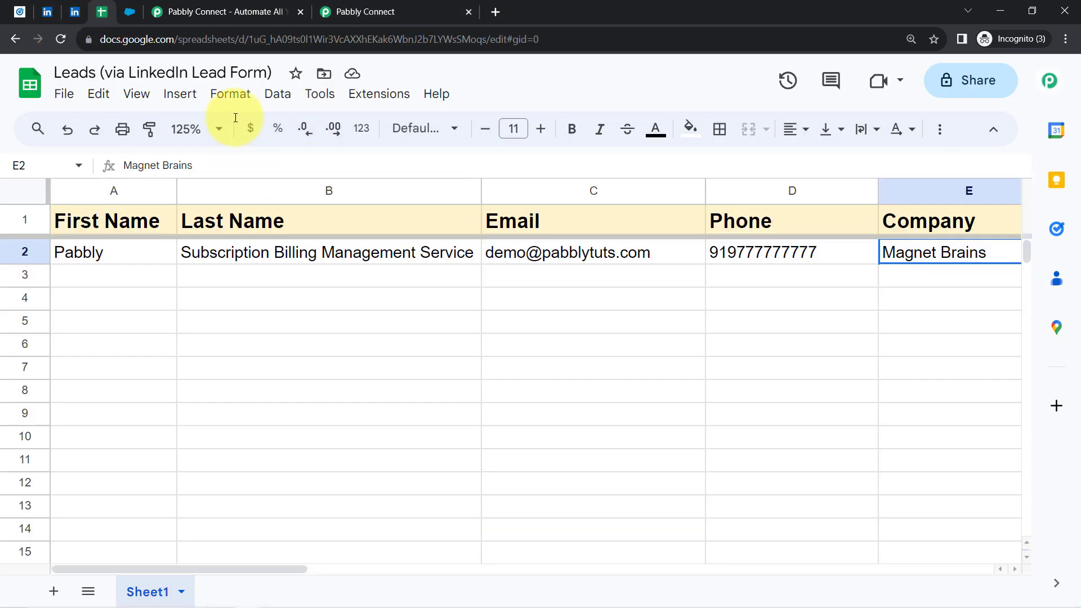
left_click(360, 12)
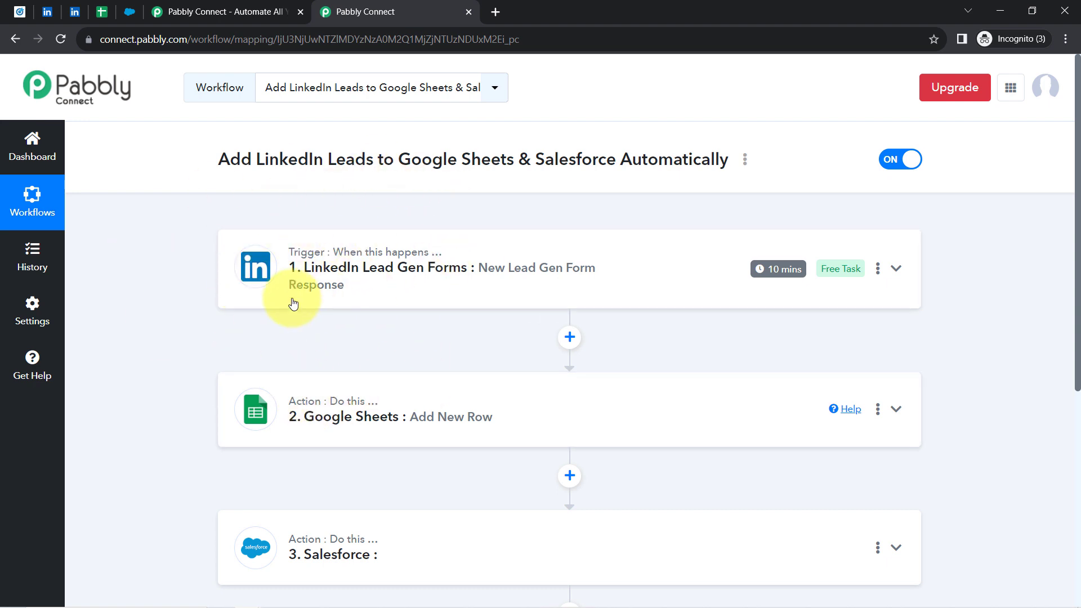
Set the Salesforce step's action event to Create Contact, searching the events for "cont"
left_click_drag(1079, 295, 1038, 483)
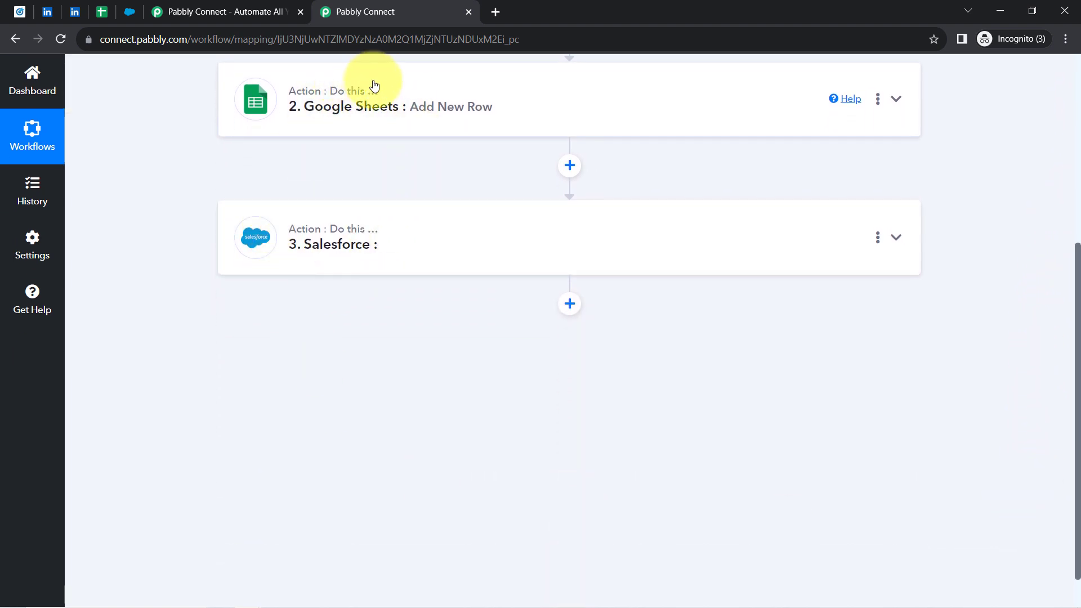
left_click(307, 251)
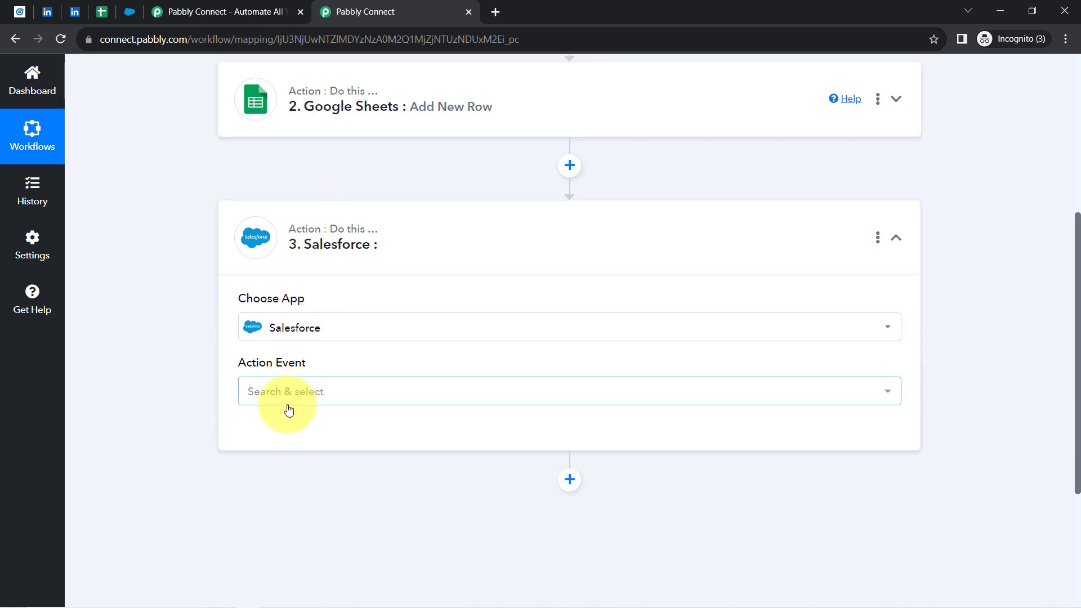
left_click(283, 396)
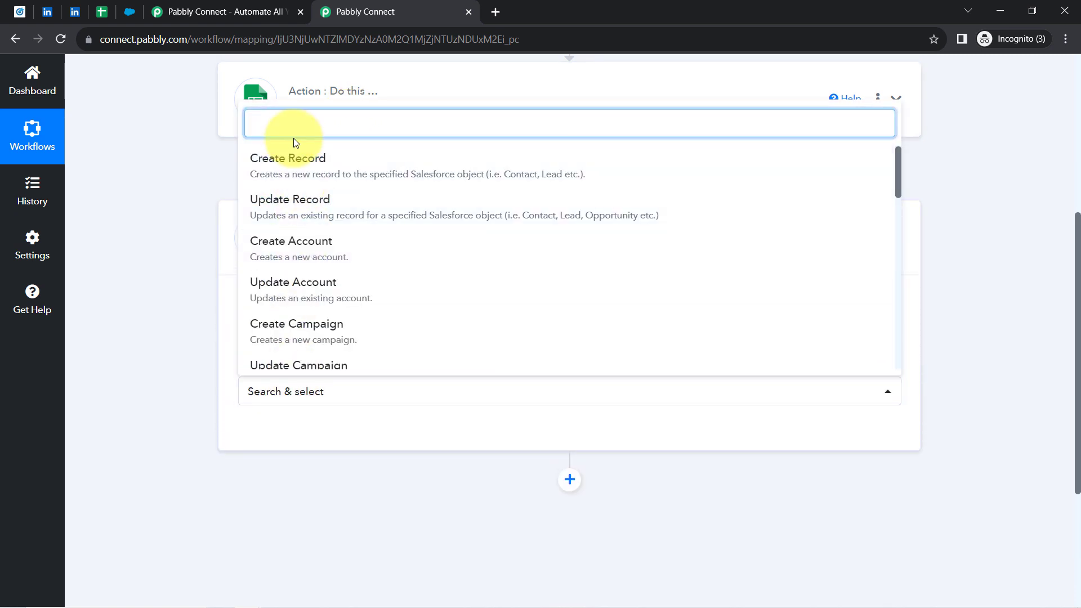
type("co")
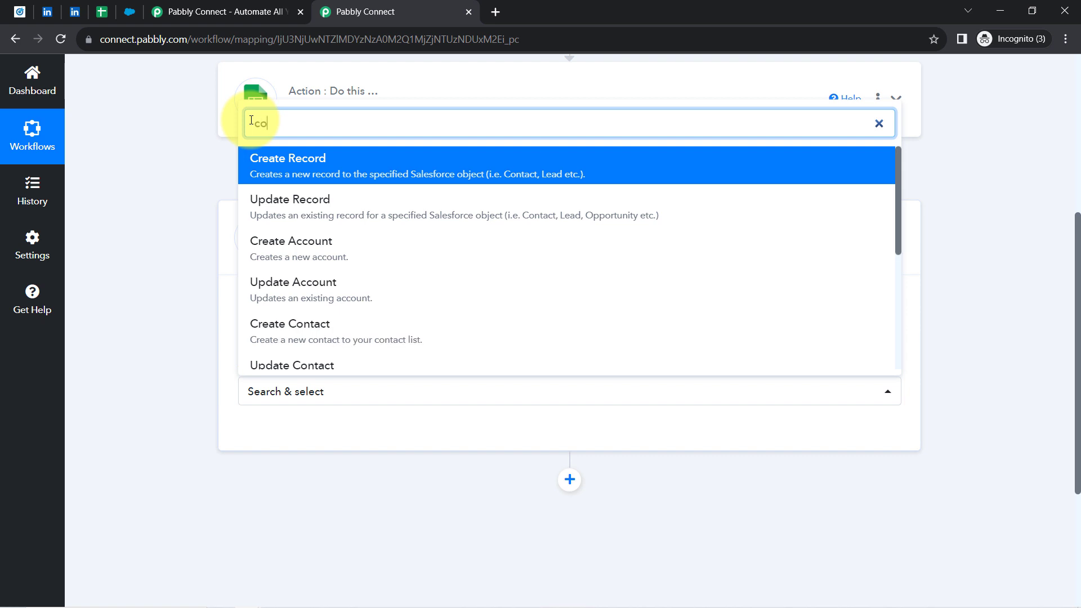
type("nt")
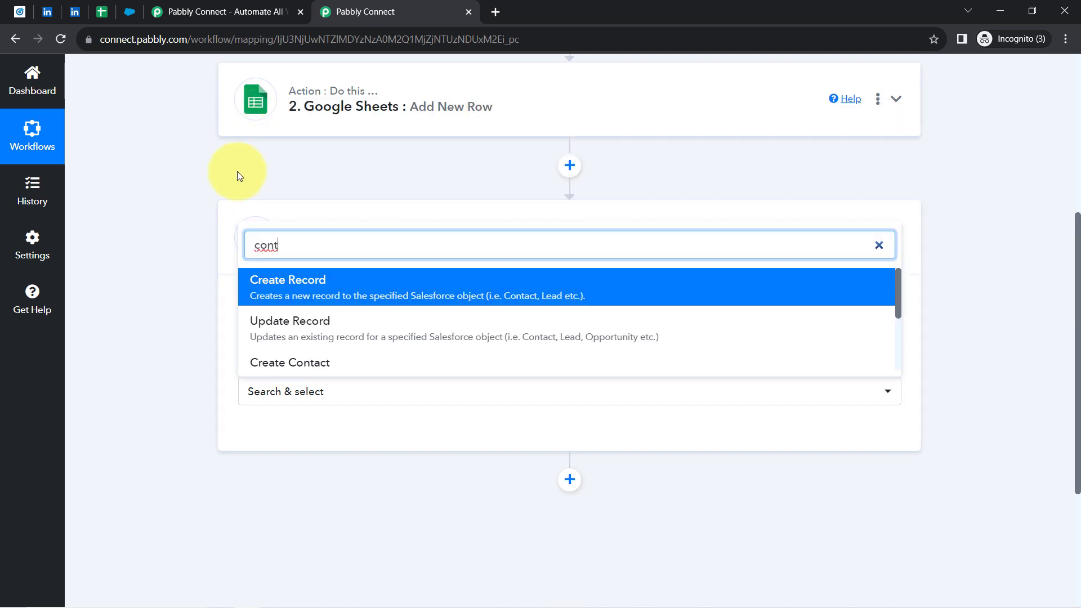
left_click(274, 363)
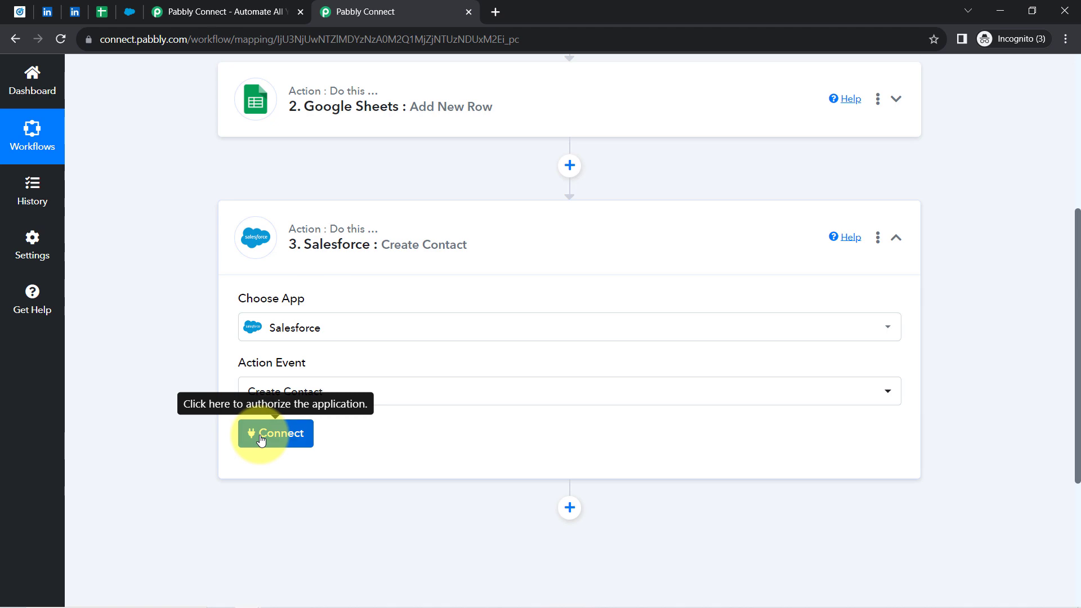
Add a new Salesforce connection for the Create Contact action and allow Pabbly Connect access to the Salesforce account
left_click(260, 438)
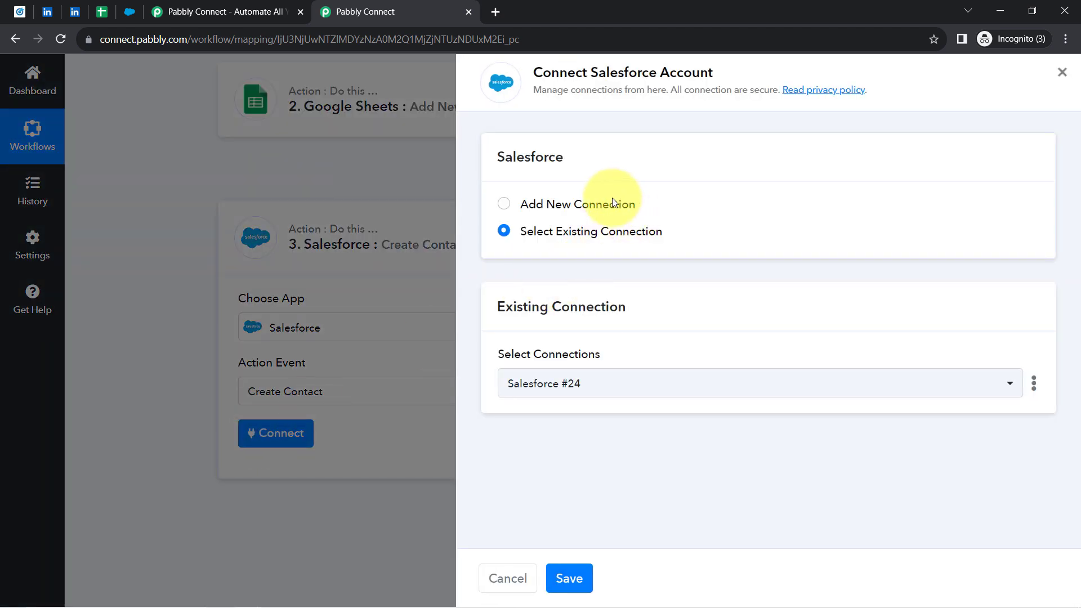
left_click(610, 204)
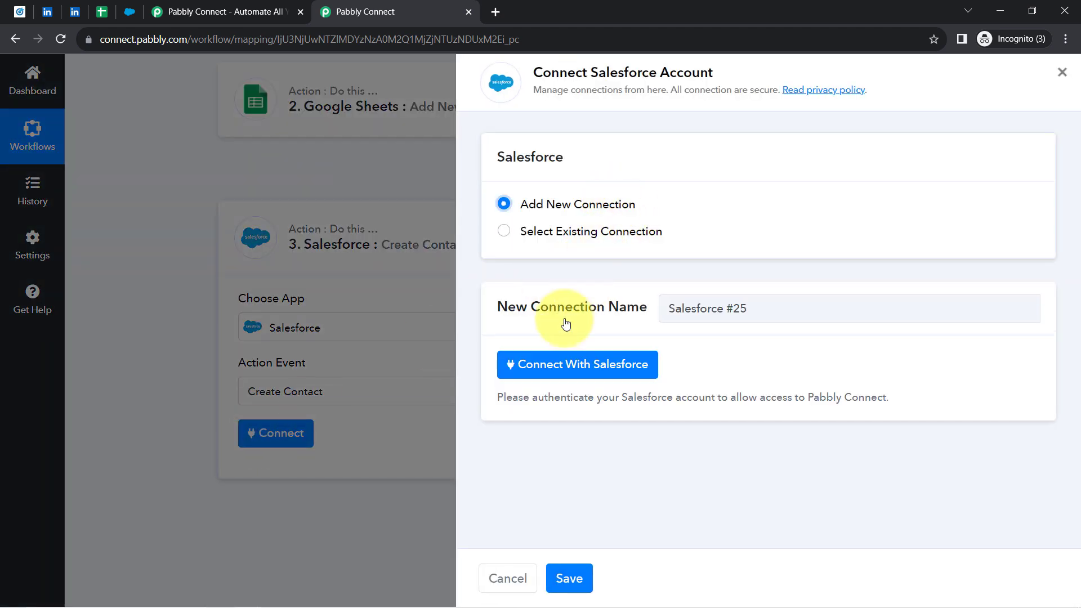
left_click(536, 360)
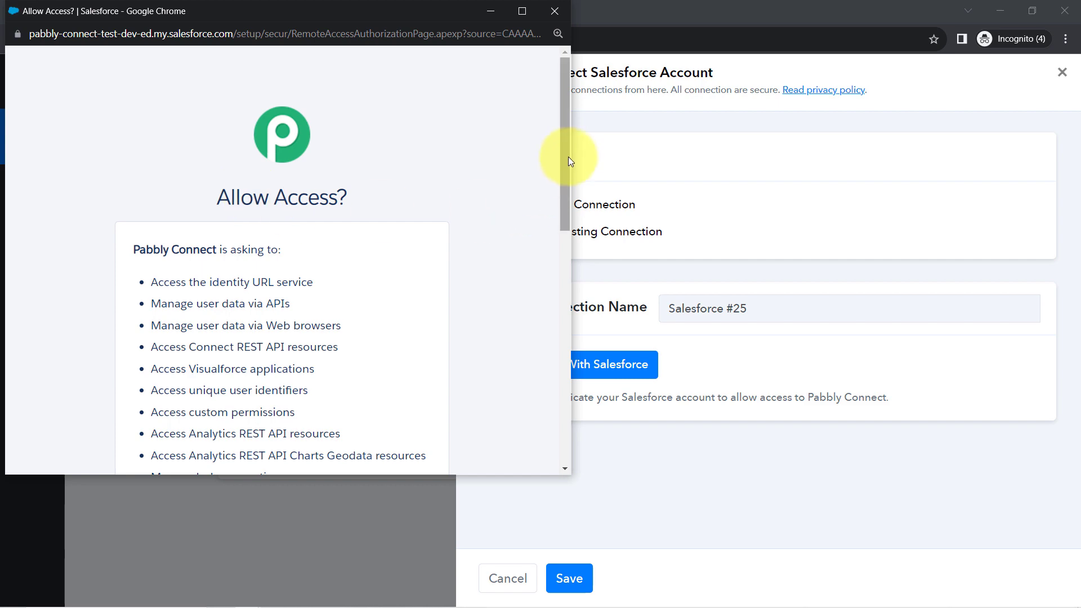
left_click_drag(569, 161, 527, 392)
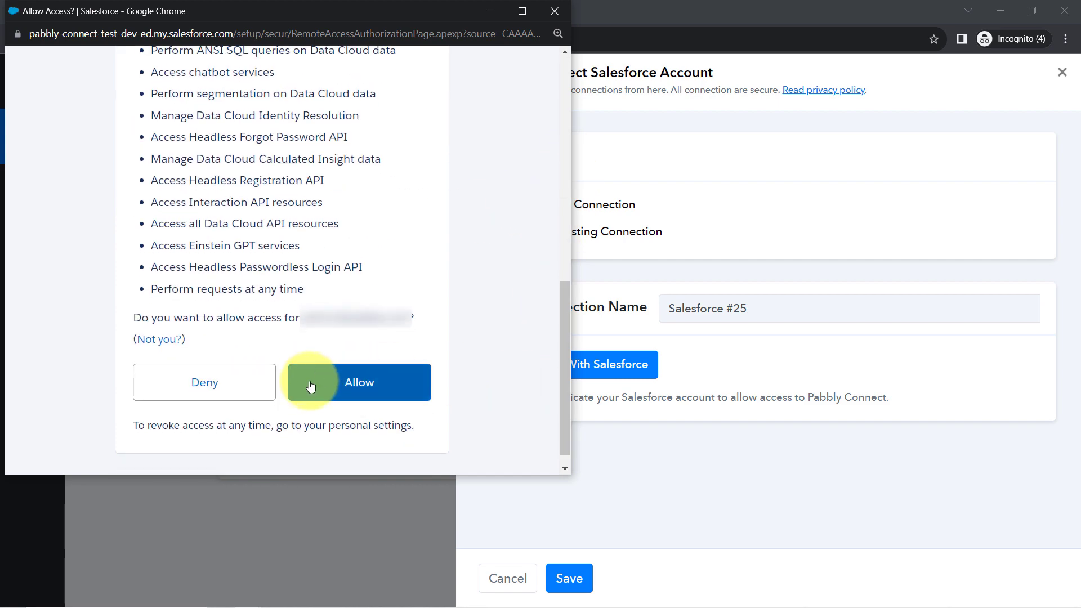
left_click(311, 386)
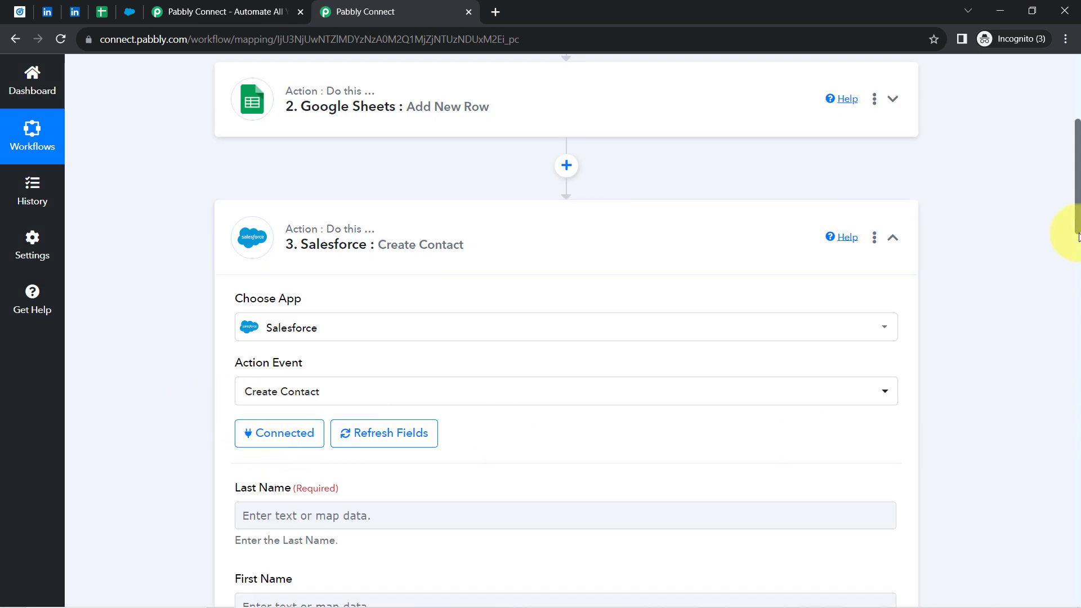
Map the required Last Name field to Question Answers Last Name from the LinkedIn response, searching for "last"
left_click_drag(1078, 219, 1040, 274)
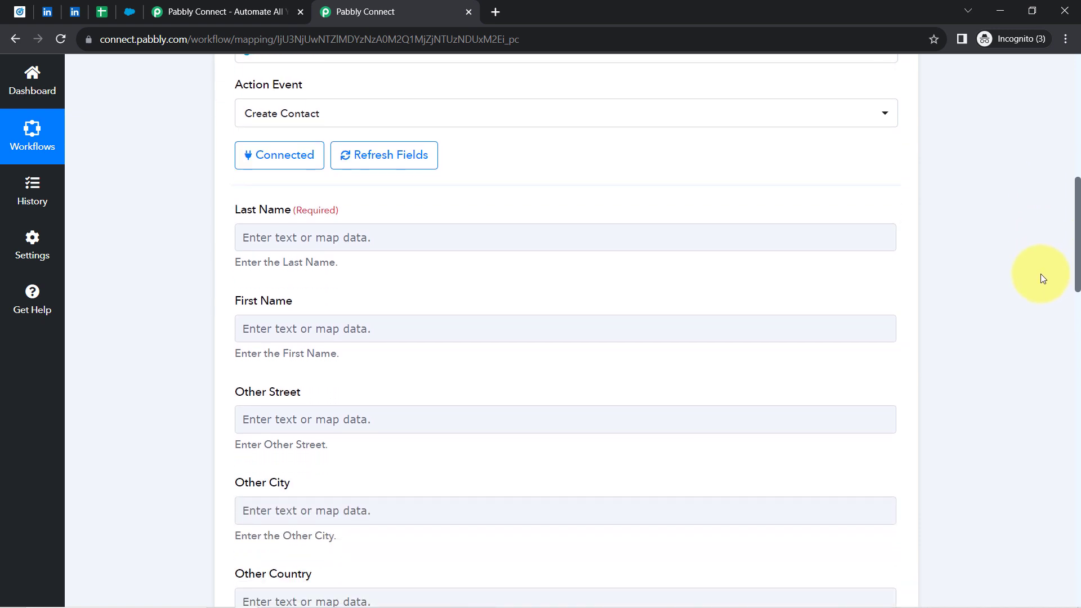
left_click(256, 246)
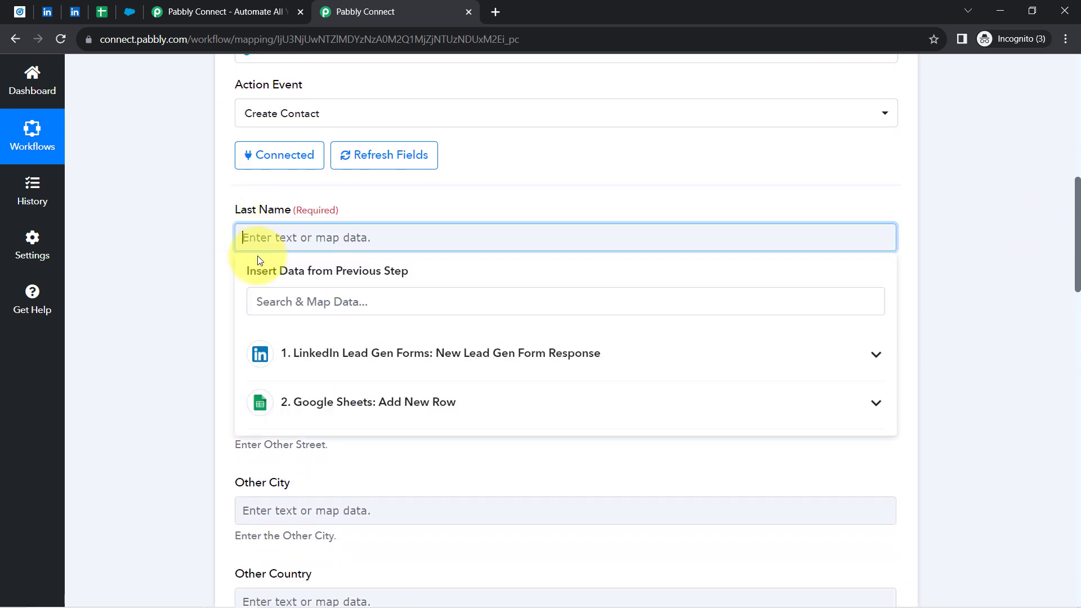
left_click(282, 297)
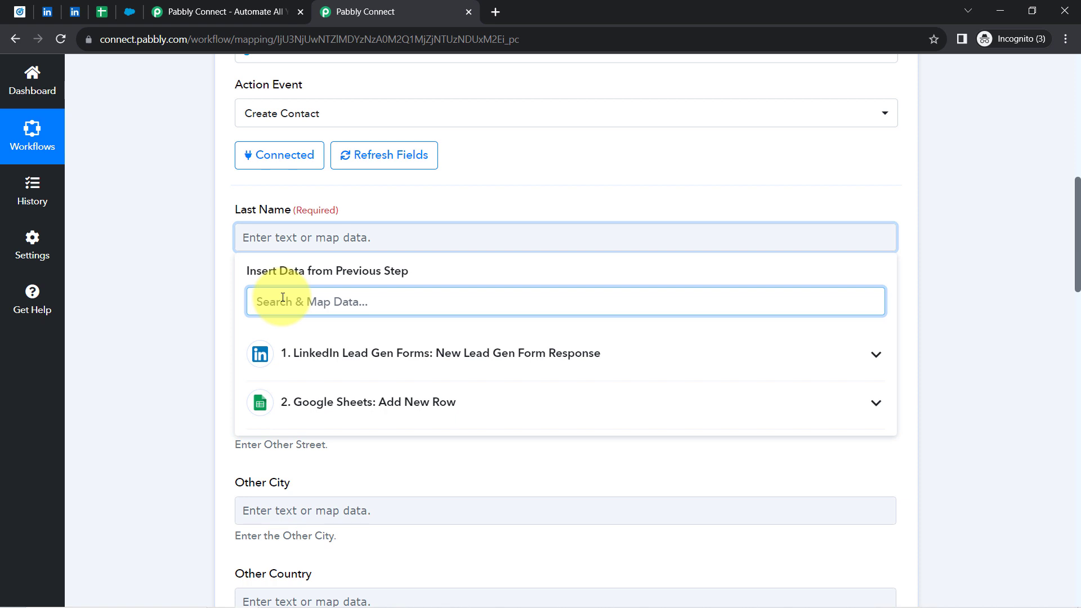
type("last")
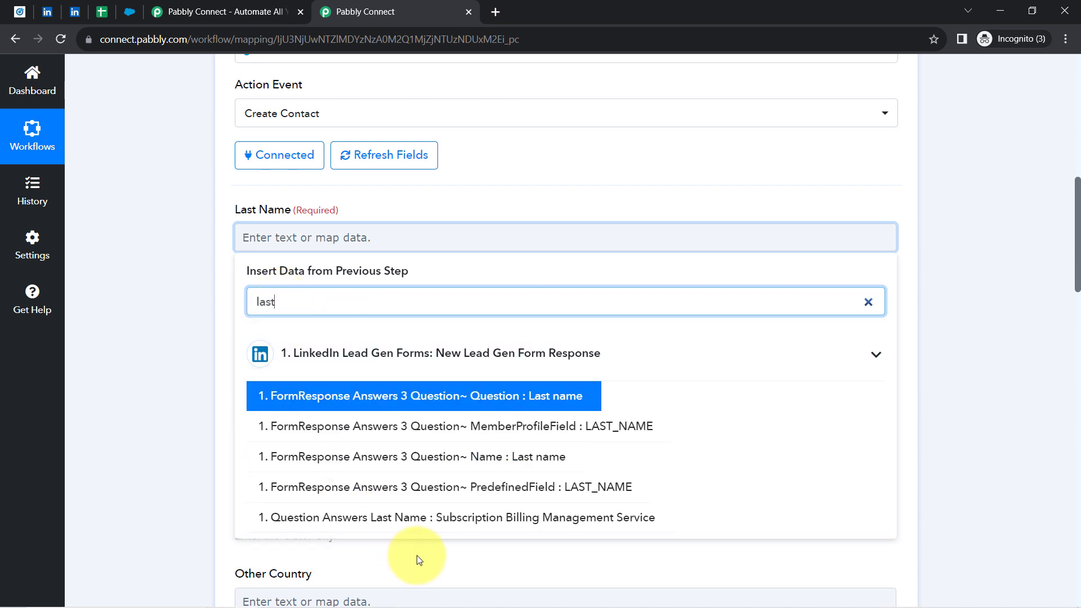
left_click(437, 517)
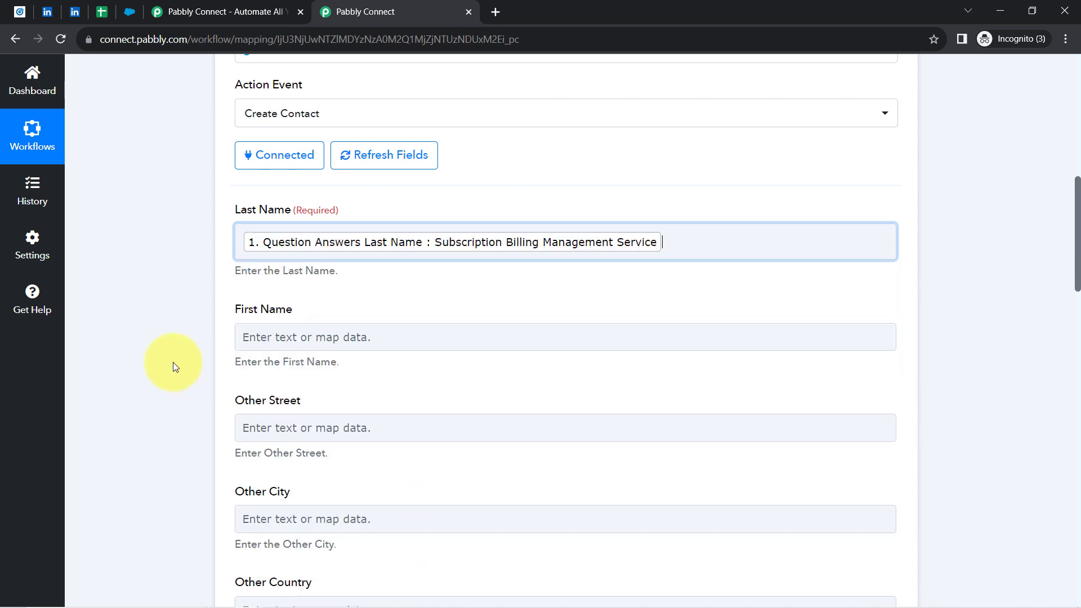
Map the First Name field to Account~ Reference~ LocalizedName from the LinkedIn response, searching for "pabbl"
left_click(265, 337)
left_click(260, 401)
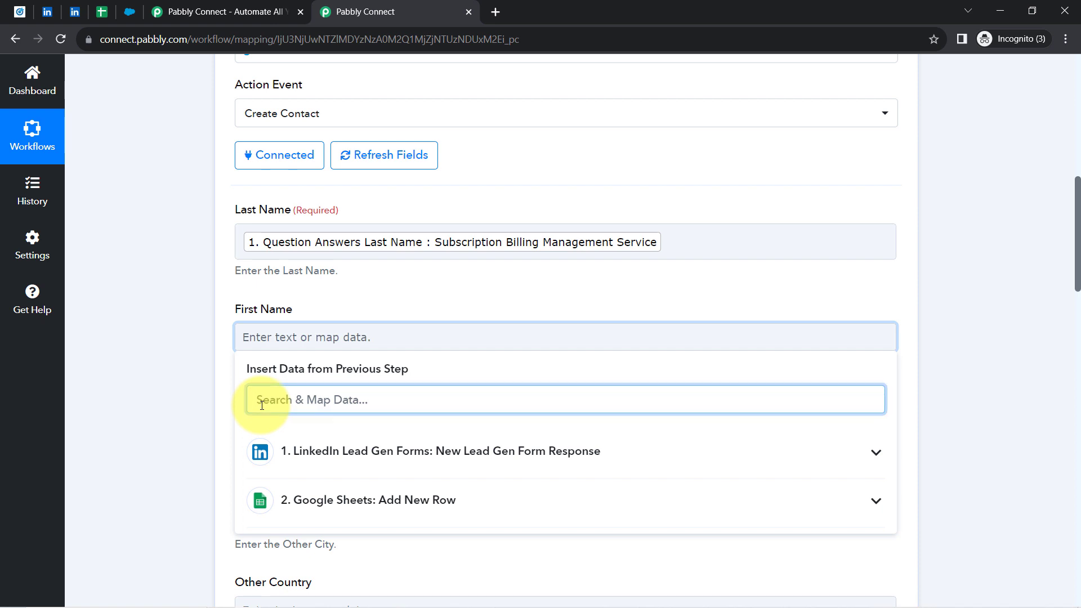
type("pabbl")
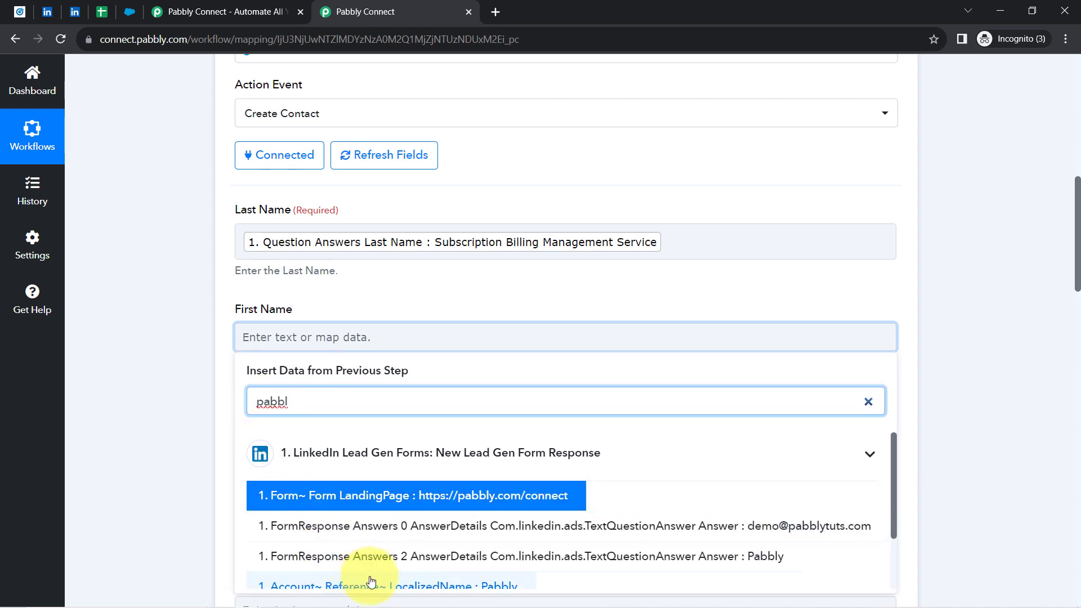
left_click(302, 586)
left_click(189, 429)
Map the Mobile Phone field to Question Answers Phone Number from the LinkedIn response, searching for "97"
scroll(188, 429, "down", 2)
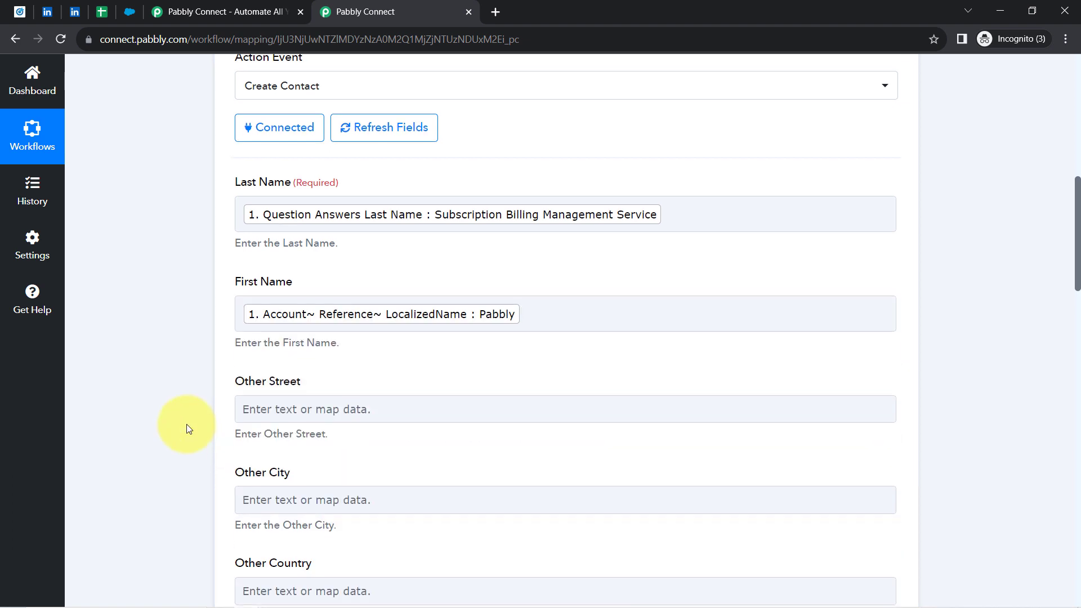
scroll(189, 429, "down", 2)
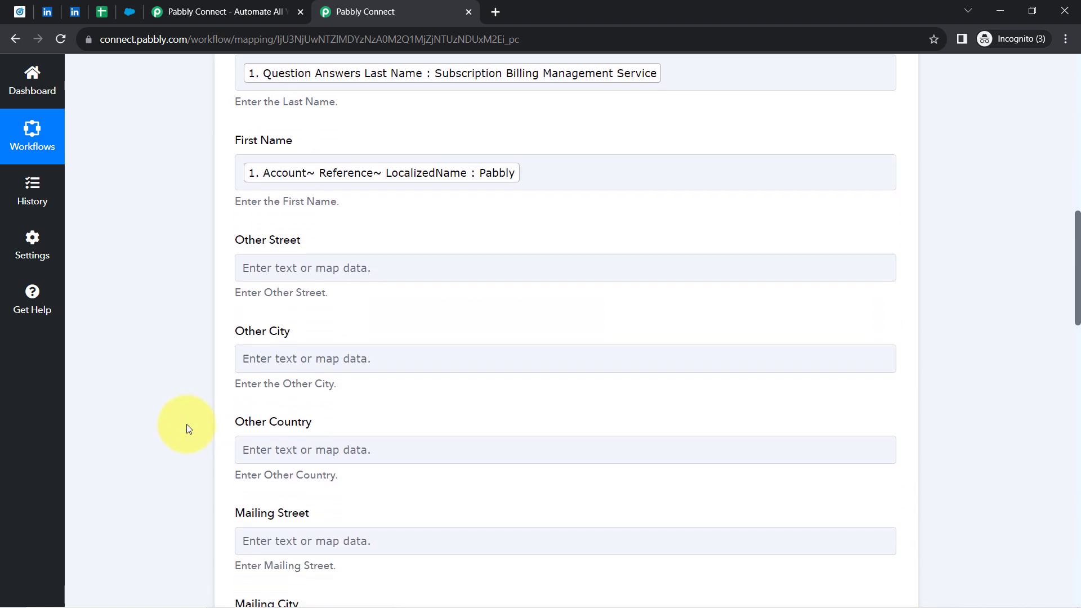
scroll(189, 429, "down", 5)
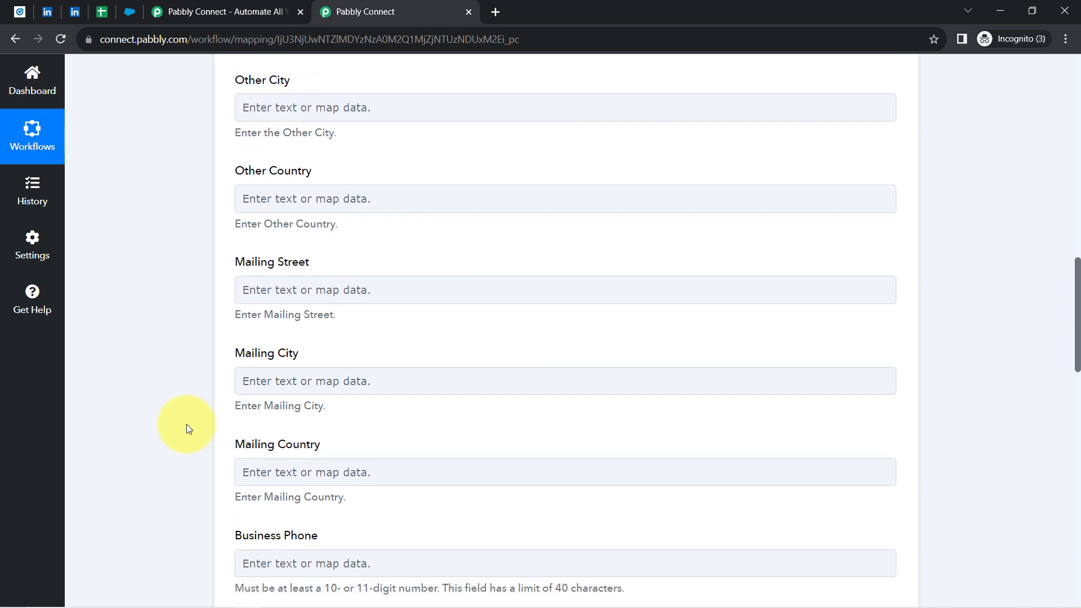
scroll(188, 429, "down", 3)
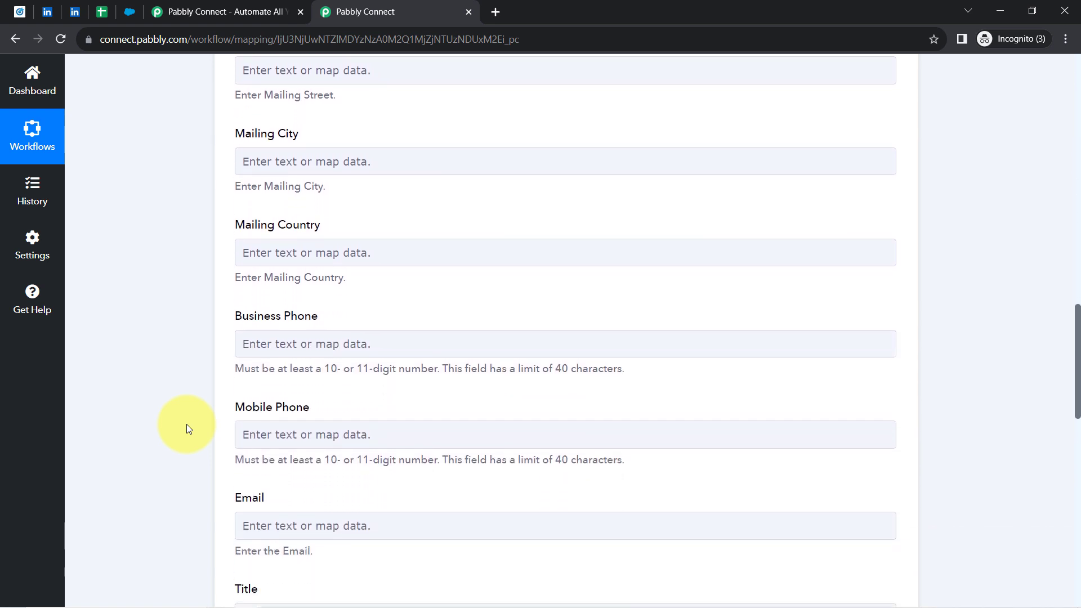
scroll(189, 429, "down", 3)
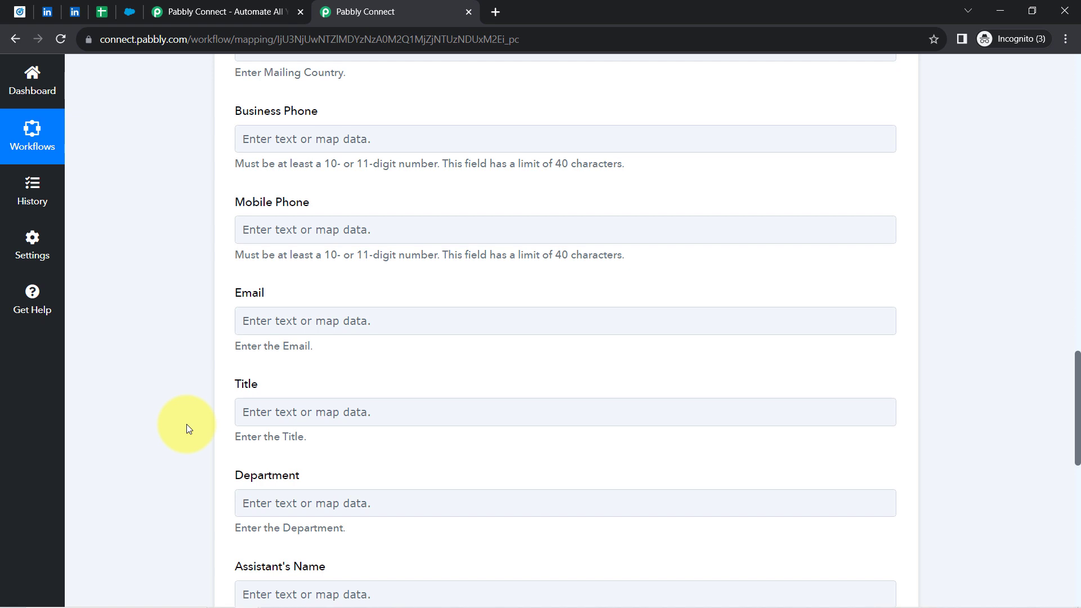
left_click(340, 228)
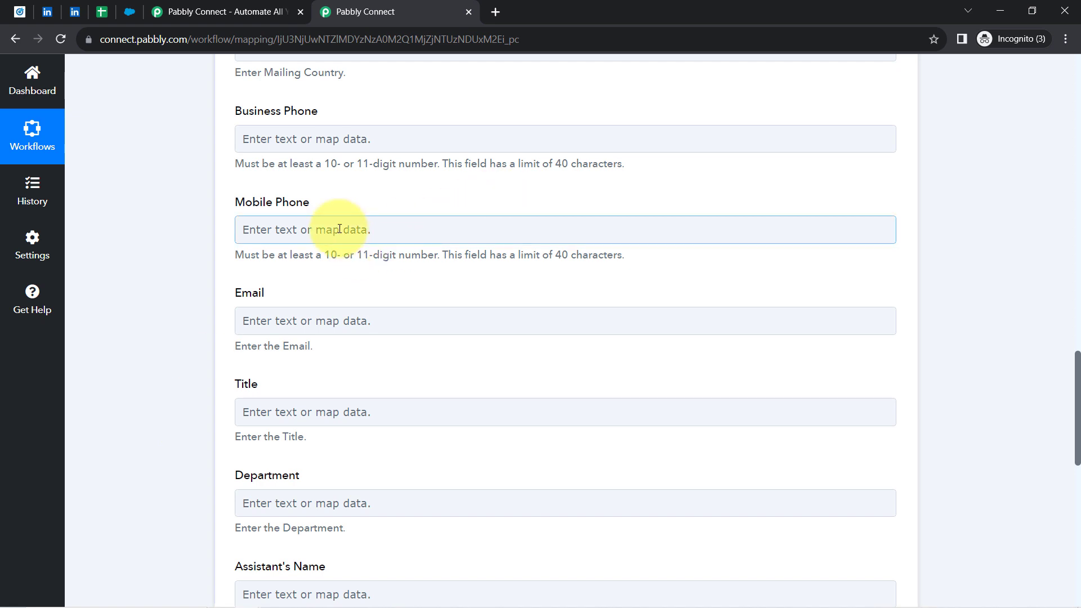
left_click(257, 290)
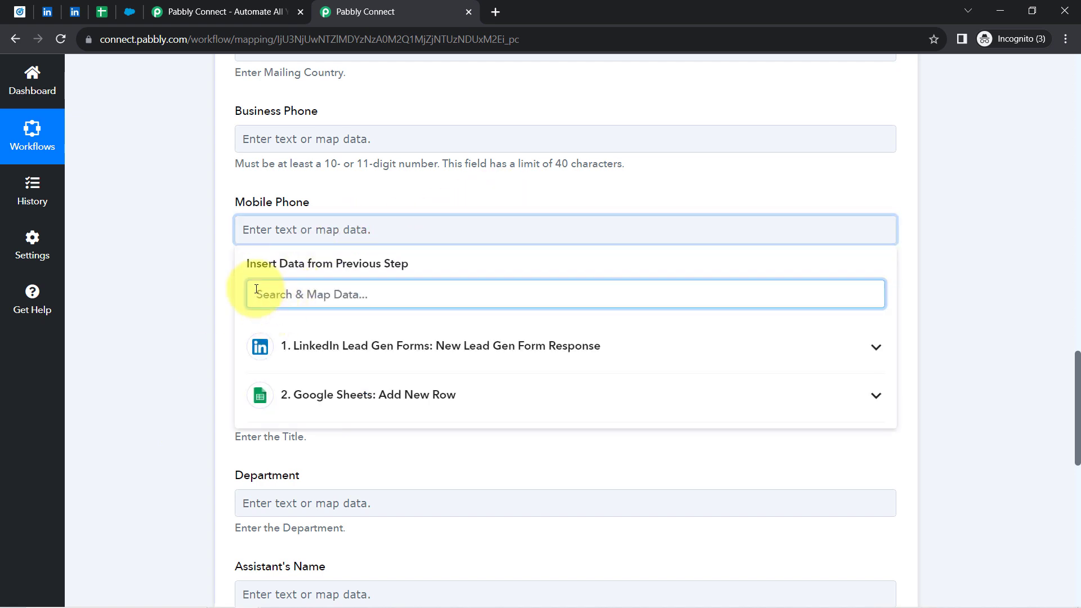
type("97")
left_click(421, 420)
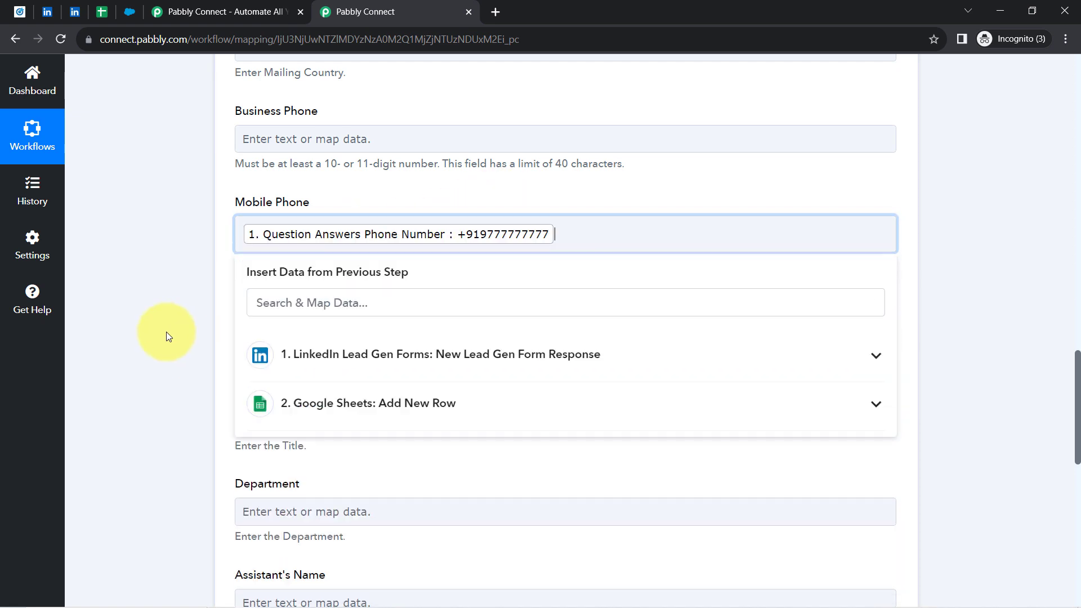
left_click(168, 332)
Map the Email field to Question Answers Email Address from the LinkedIn response, searching for "@"
left_click(233, 330)
left_click(261, 392)
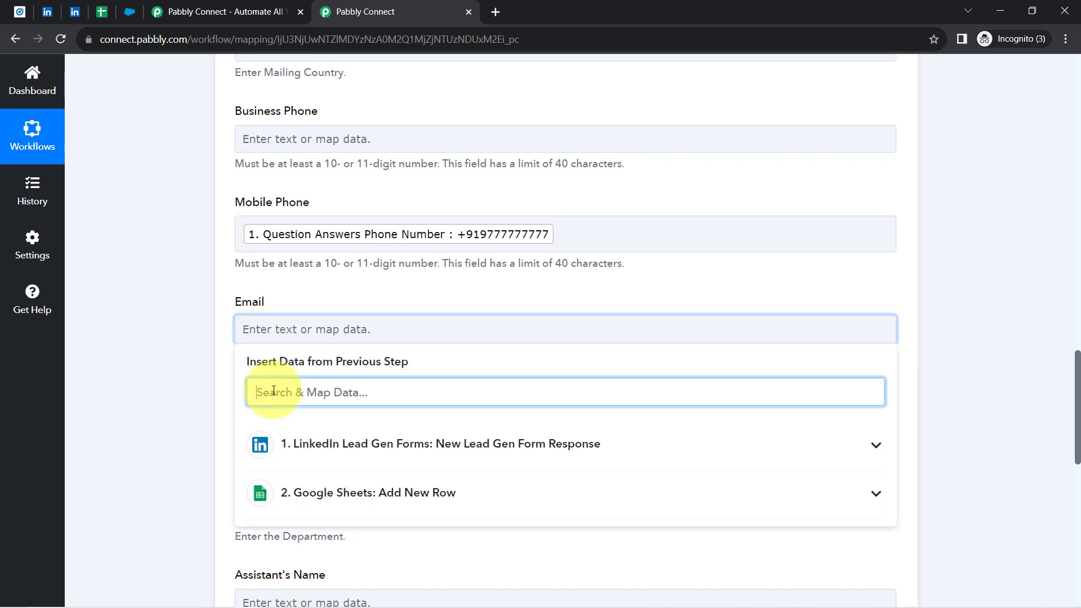
type("@")
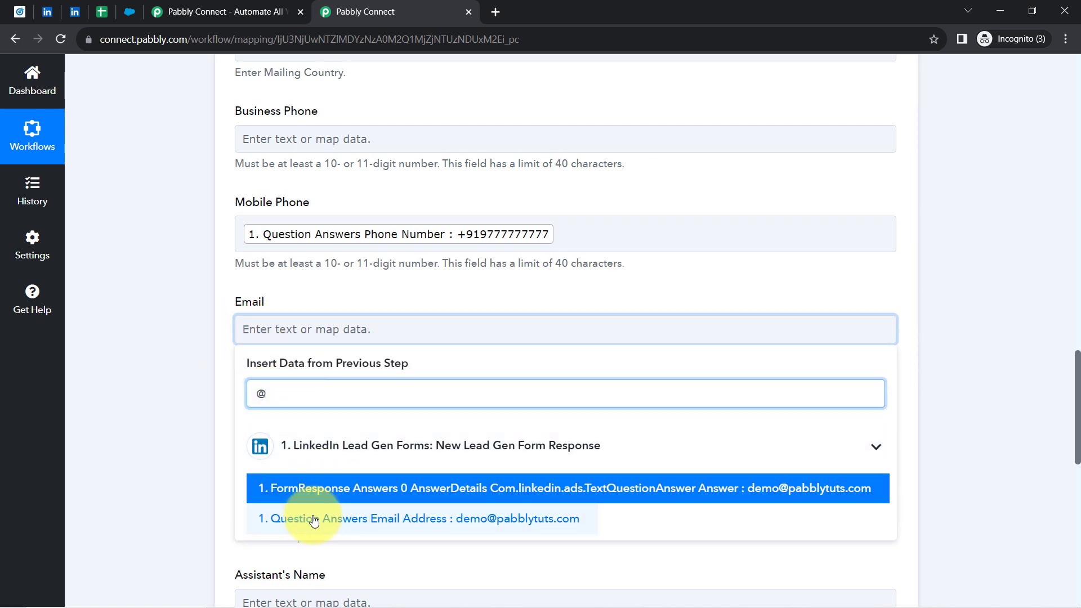
left_click(316, 508)
left_click(165, 443)
Set the contact's Lead Source to Other
scroll(167, 445, "down", 1)
scroll(166, 442, "down", 4)
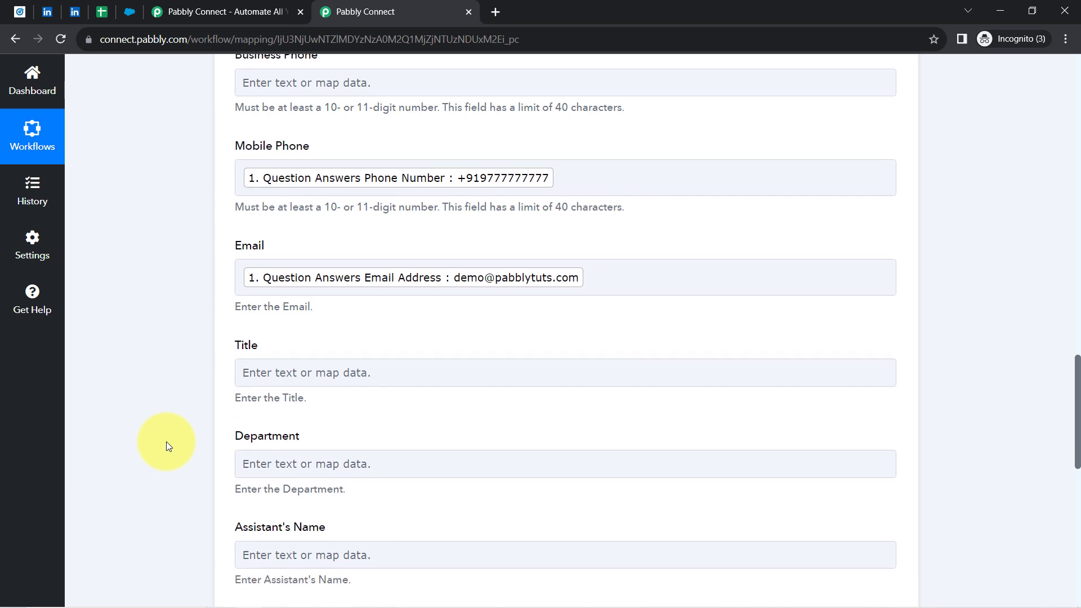
scroll(167, 441, "down", 3)
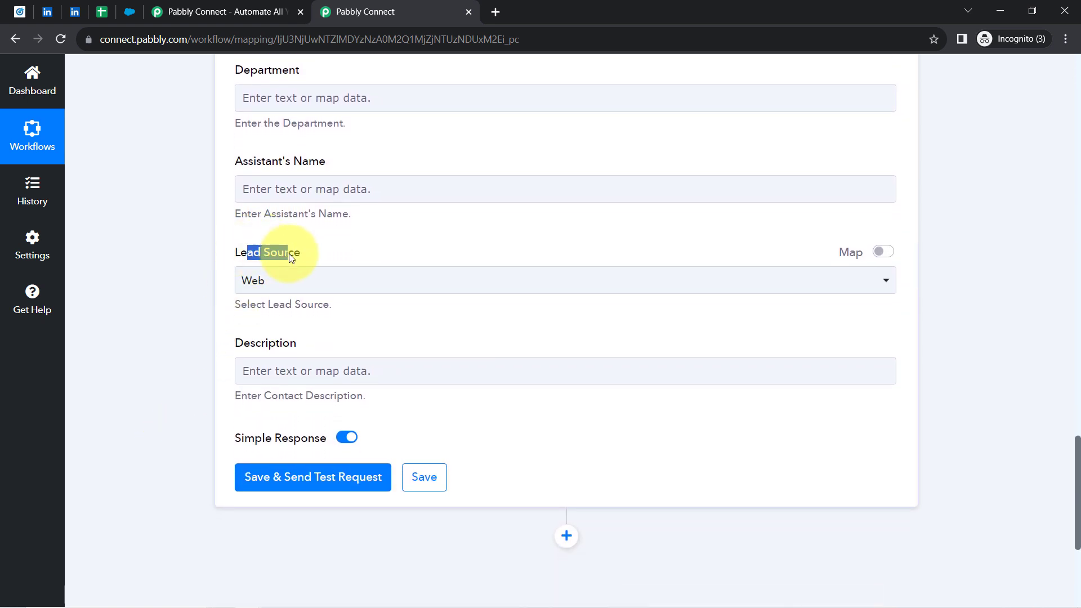
left_click(266, 286)
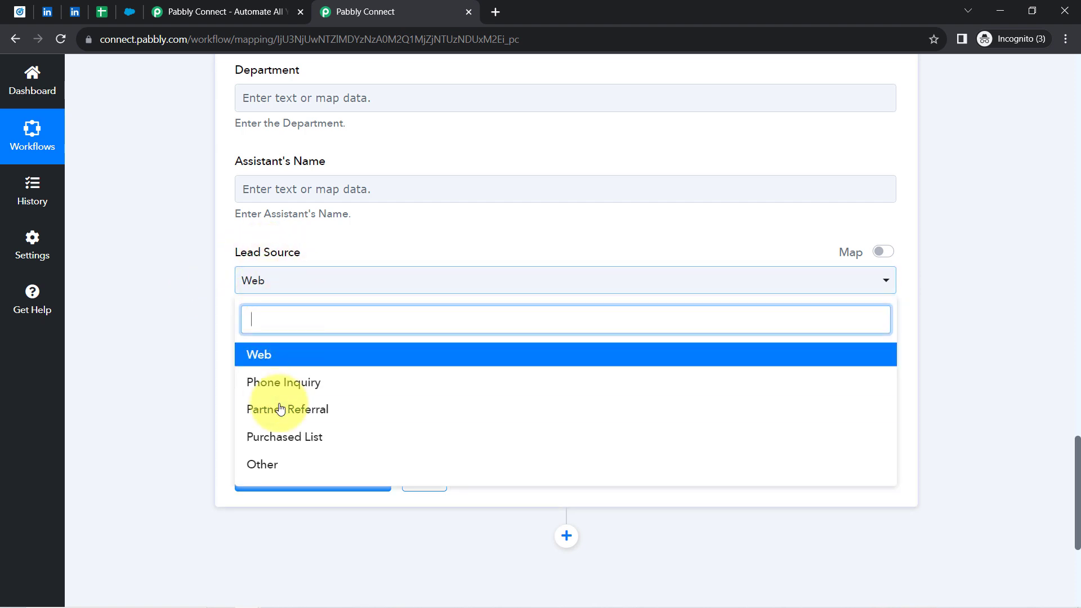
left_click(268, 477)
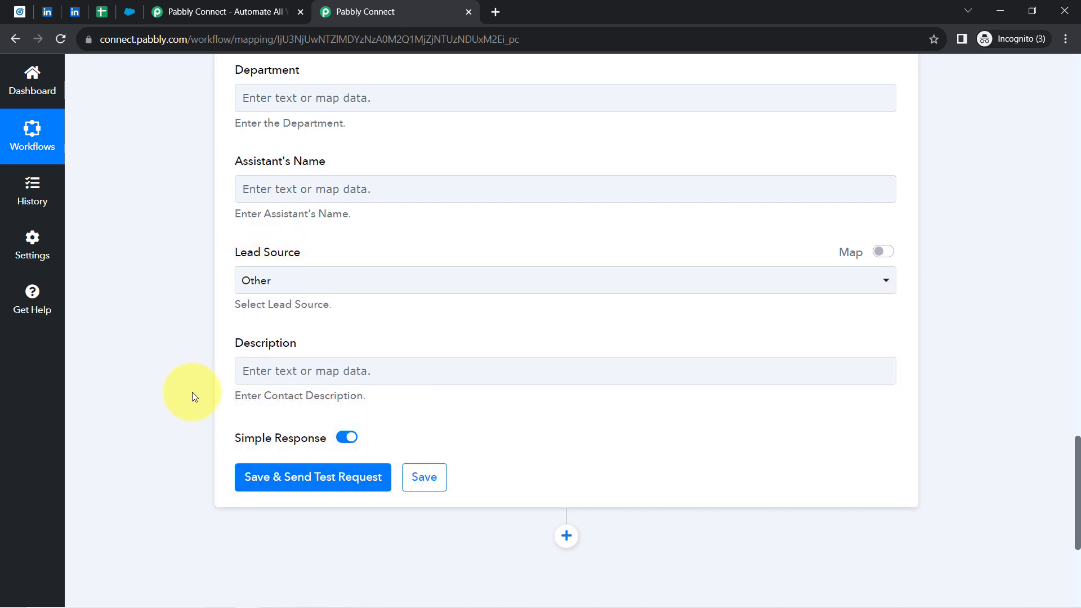
Check Recent Contacts in Salesforce, and save the Create Contact step with a test request in Pabbly Connect
left_click(129, 12)
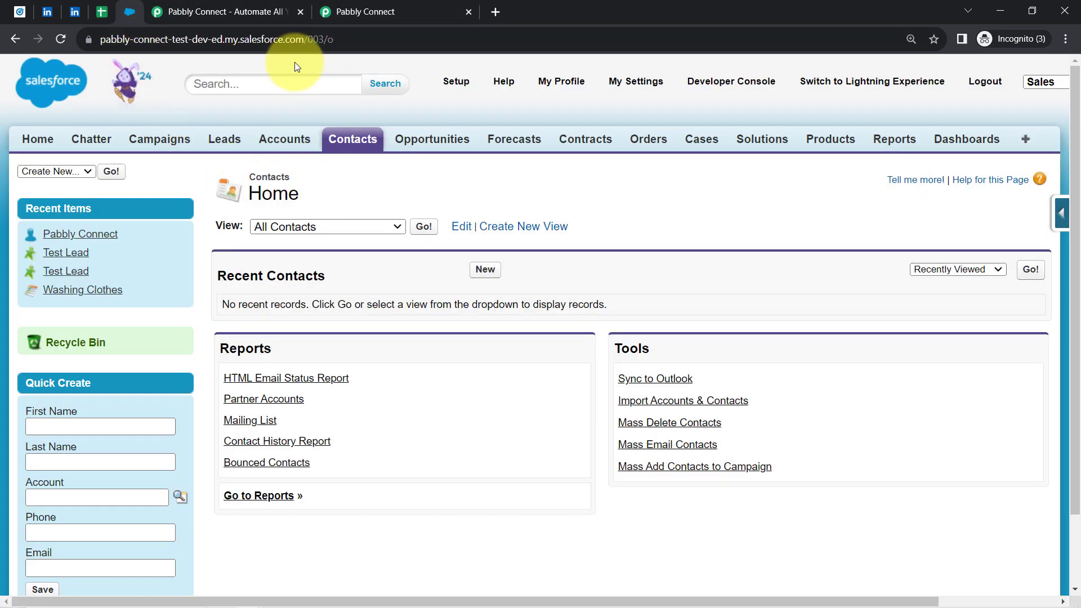
left_click_drag(252, 306, 327, 305)
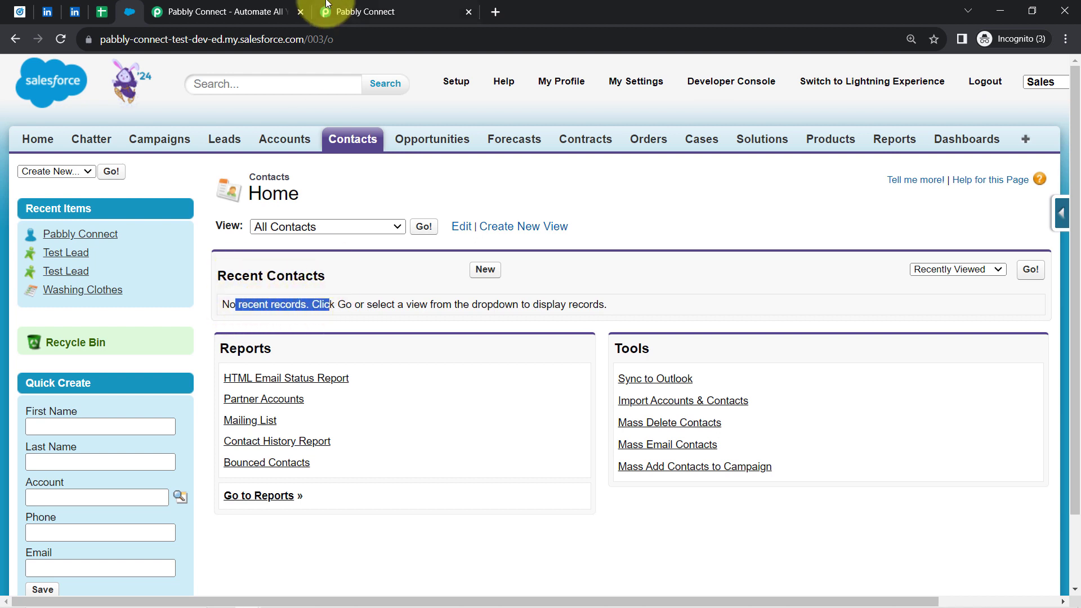
left_click(361, 12)
left_click(265, 489)
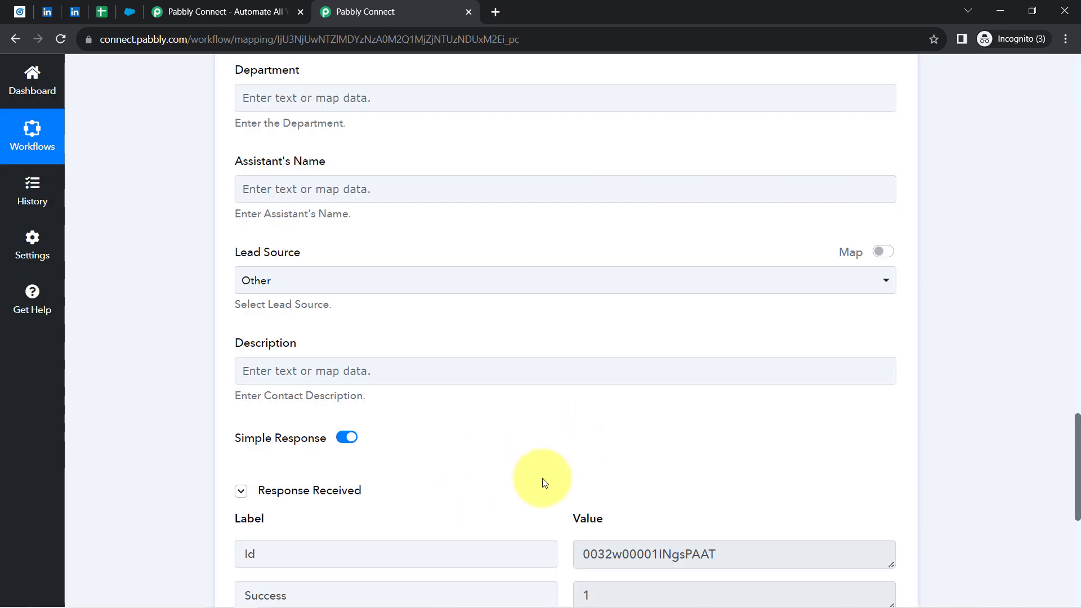
Switch to Salesforce, refresh the Contacts page and open the contact under Recent Contacts to check its mapped details
left_click(130, 11)
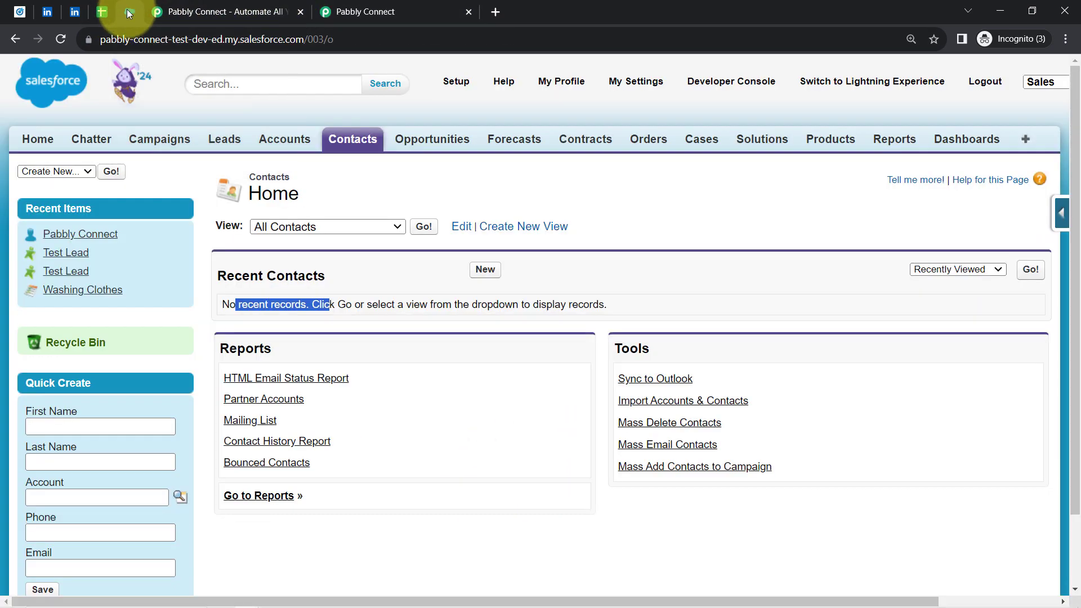
left_click(59, 39)
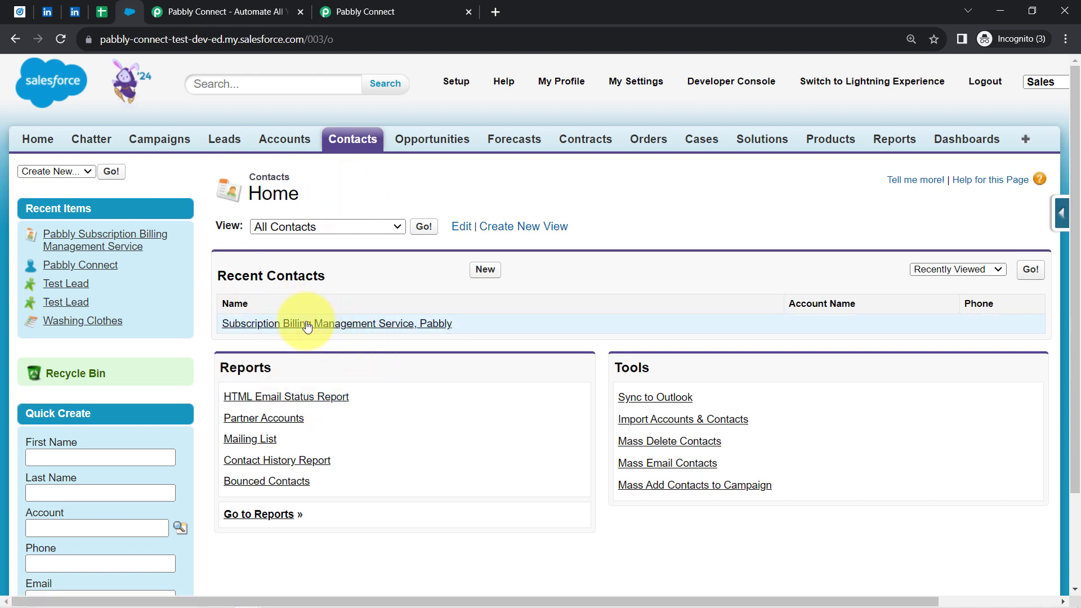
left_click_drag(236, 275, 305, 276)
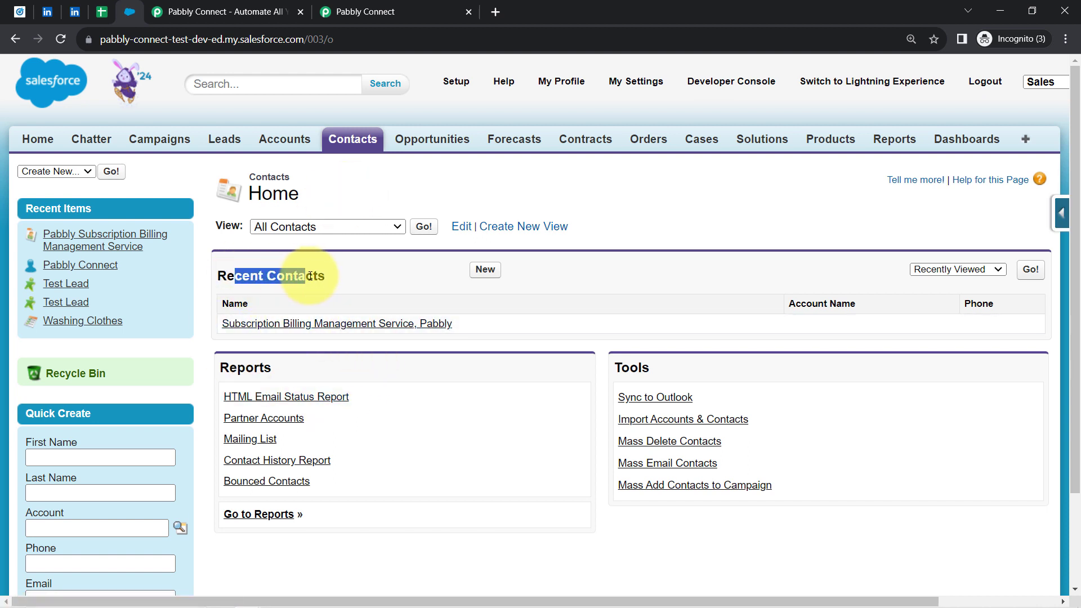
left_click(324, 323)
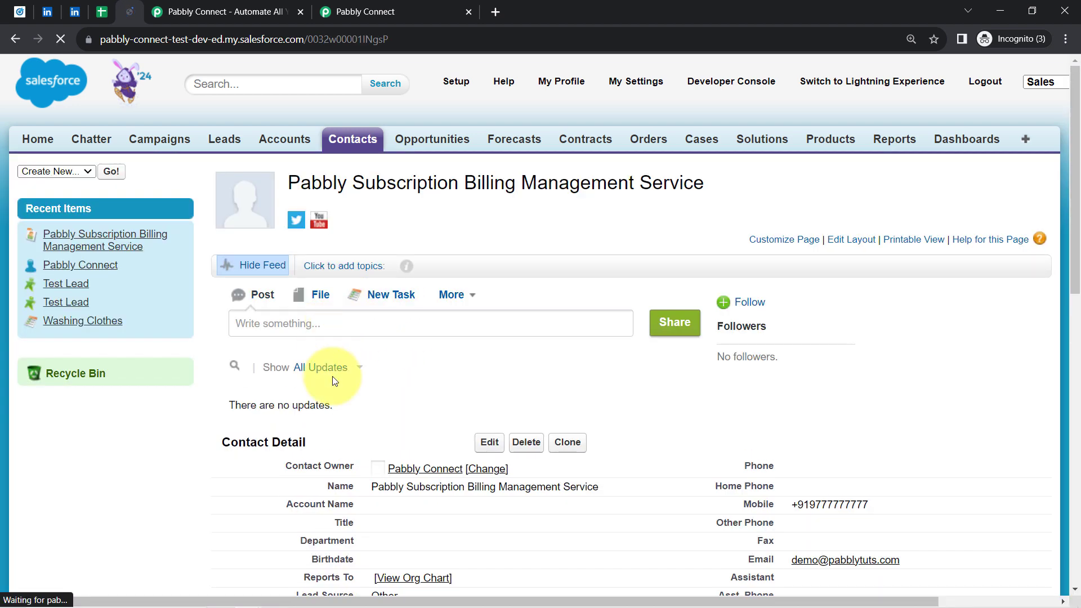
scroll(1014, 318, "down", 4)
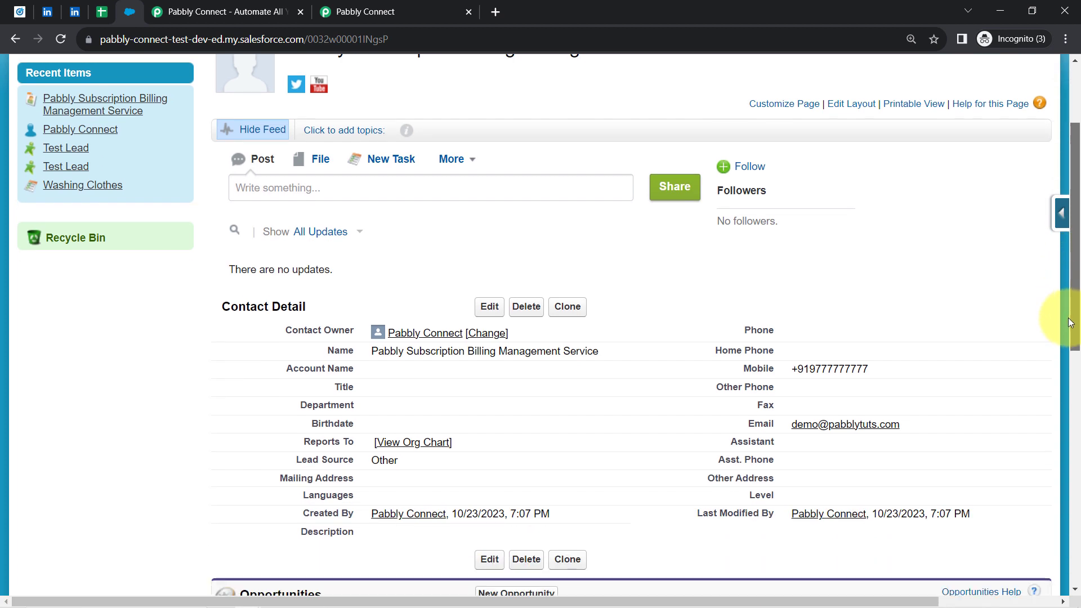
left_click_drag(861, 286, 798, 287)
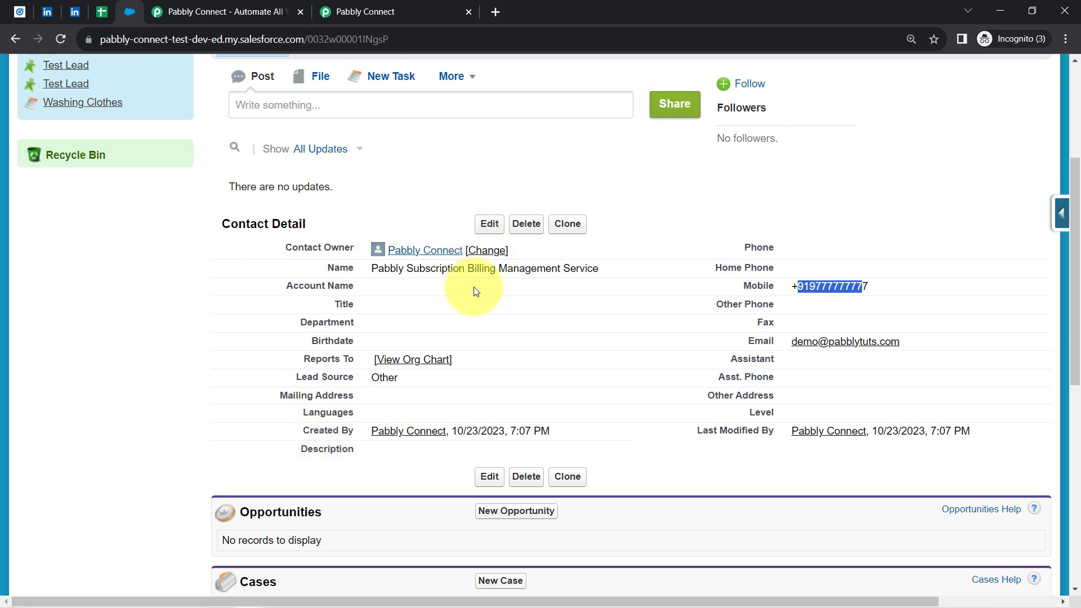
Return to the Pabbly Connect workflow and collapse the Salesforce Create Contact step
left_click(384, 6)
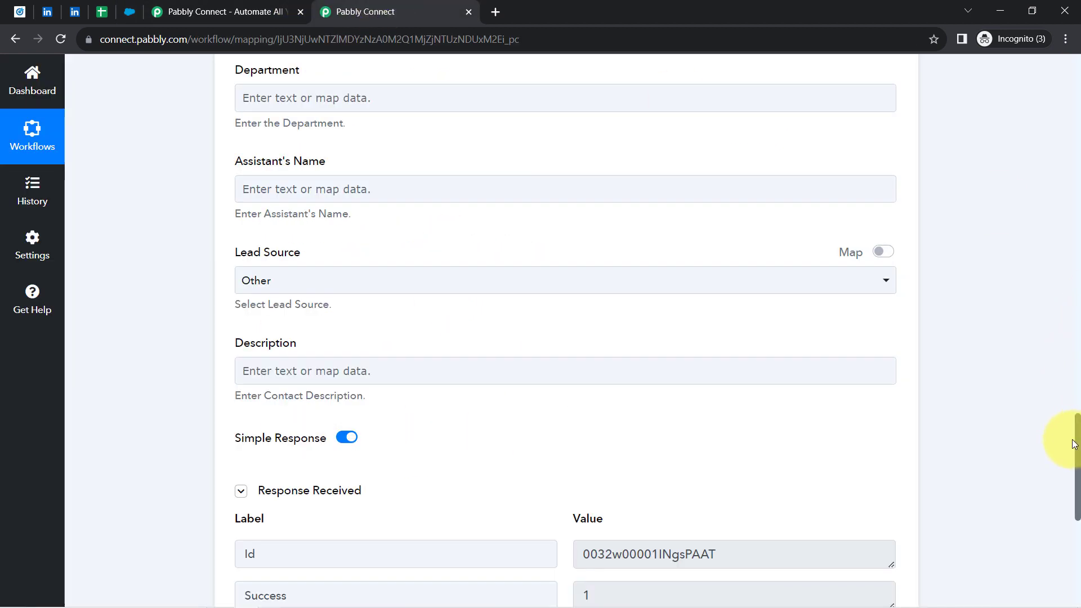
scroll(1067, 444, "up", 20)
scroll(1076, 99, "up", 3)
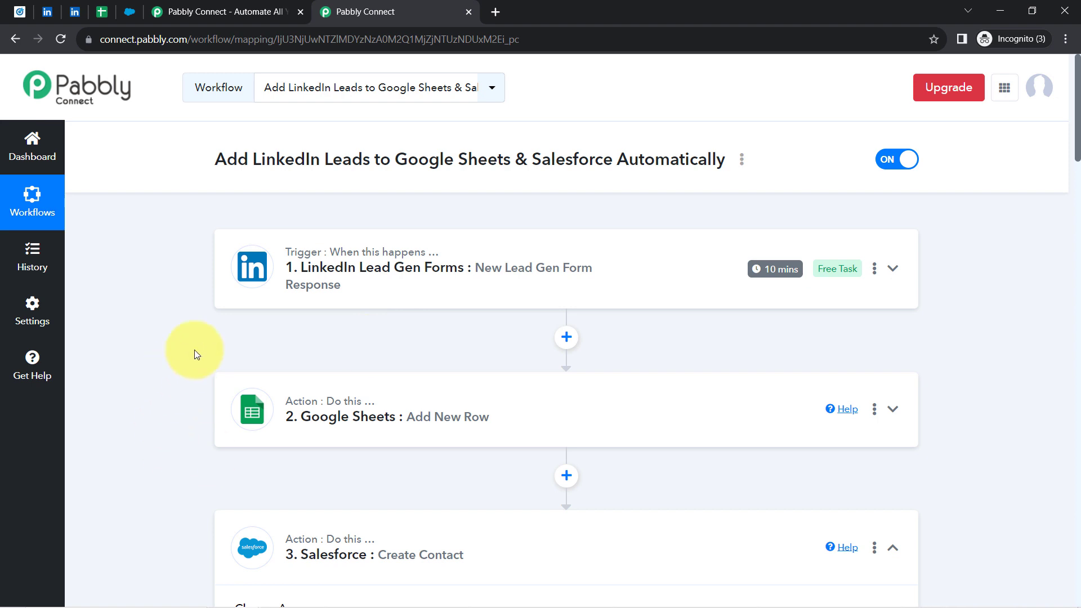
left_click(297, 568)
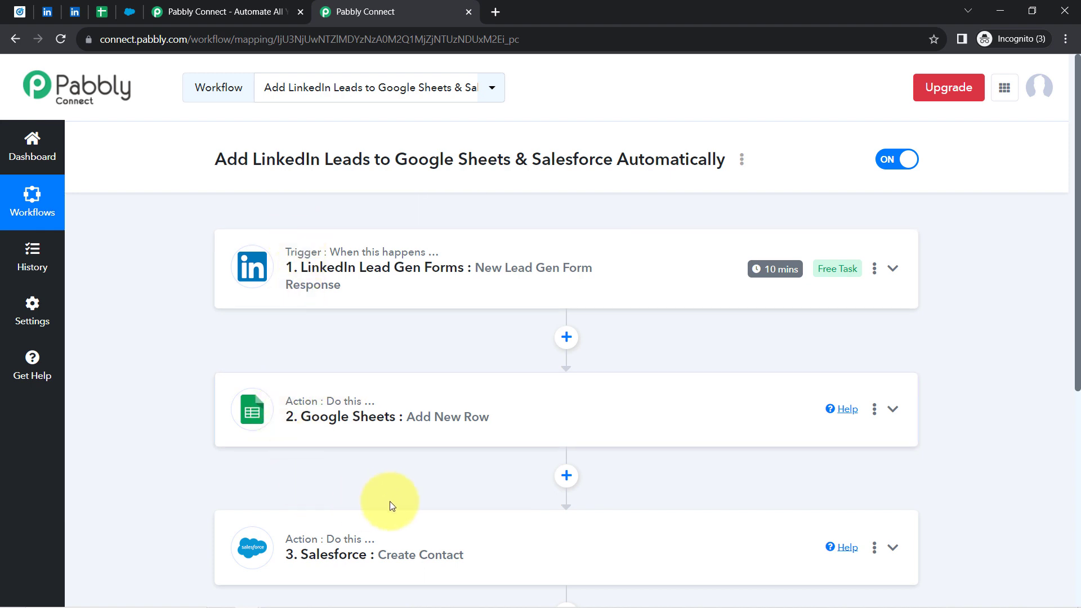
Copy the workflow's share link and close the Share Workflow dialog
left_click(742, 160)
left_click(595, 237)
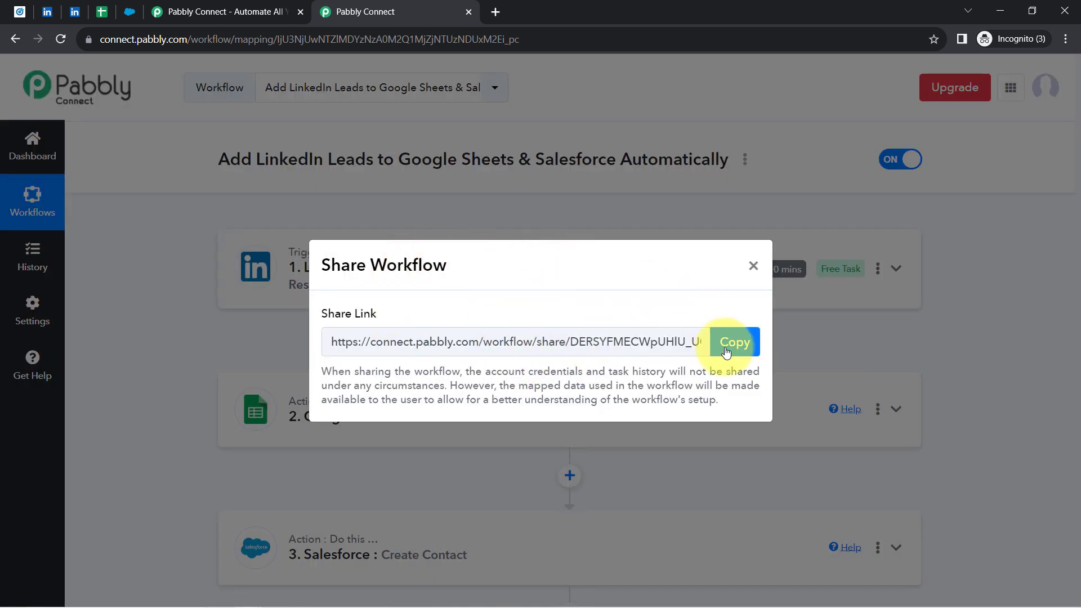
left_click(725, 352)
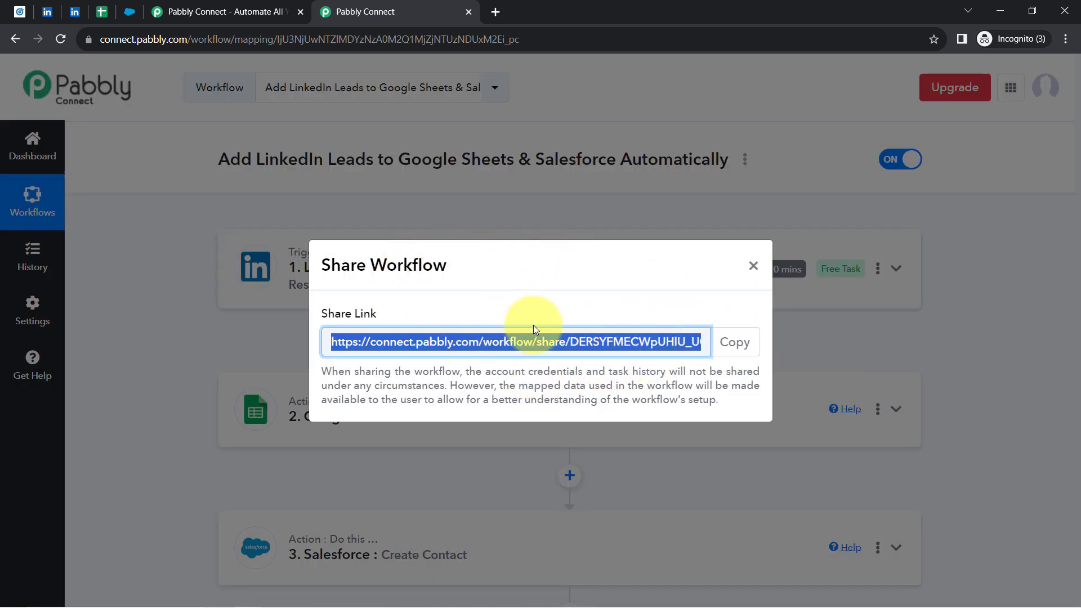
left_click(753, 265)
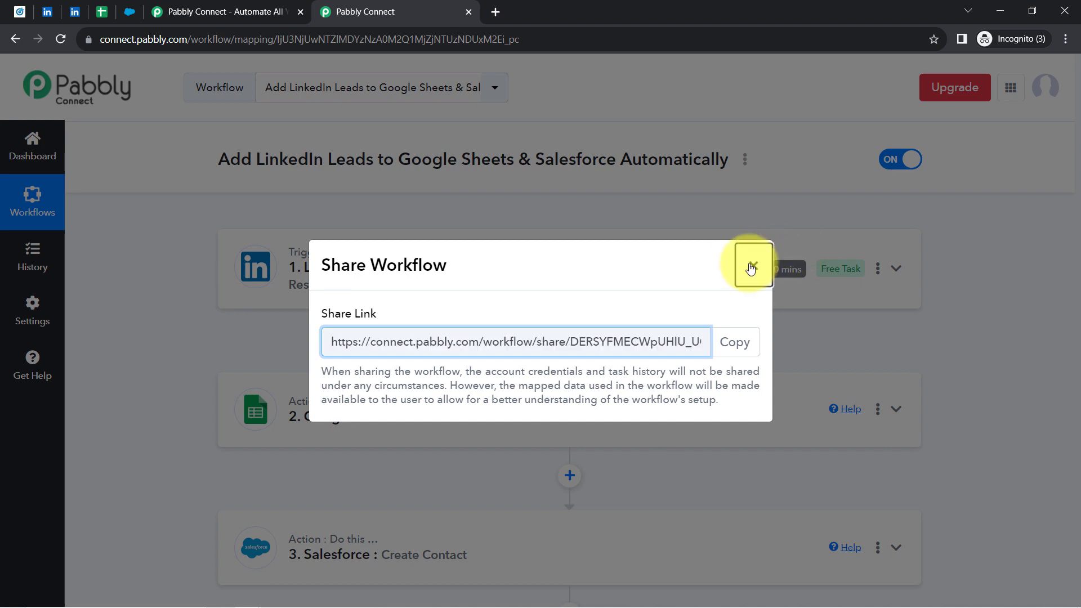